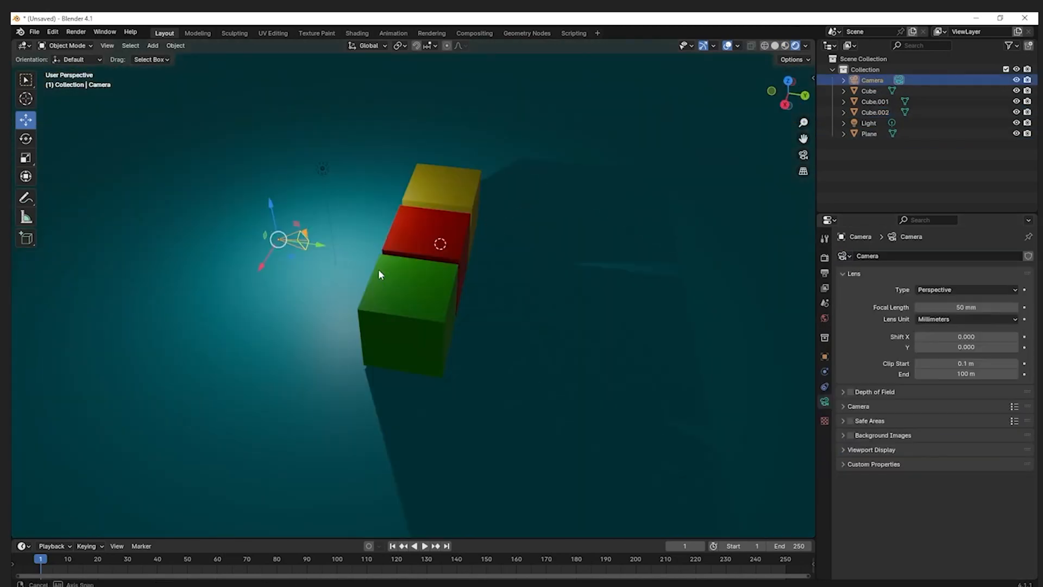
Step: Look through the scene camera and reposition it to frame the coloured cubes
{"action": "key", "text": "KP_0"}
{"action": "key", "text": "KP_0"}
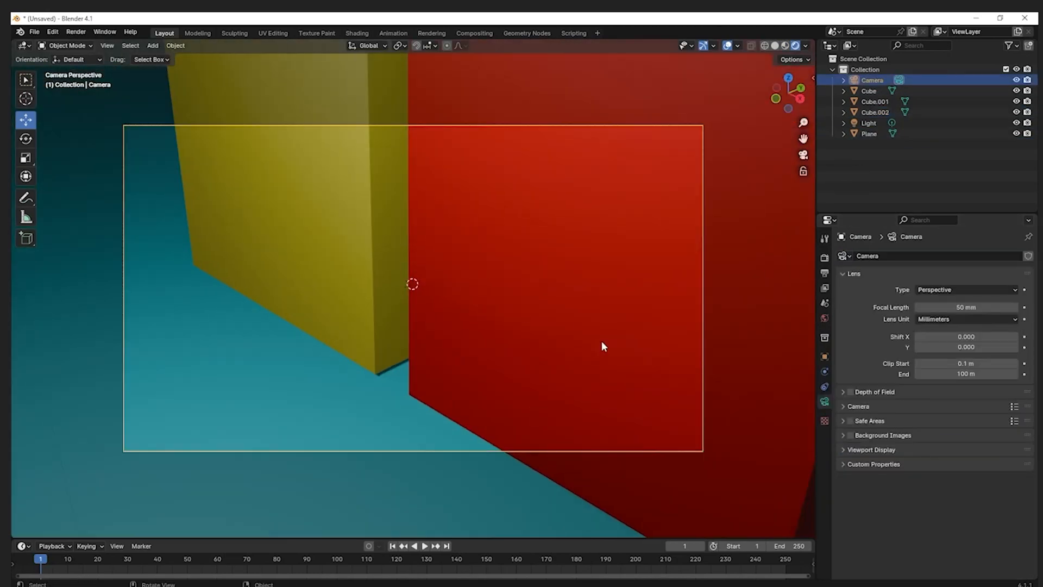
{"action": "key", "text": "n"}
{"action": "left_click", "coordinate": [701, 209]}
{"action": "key", "text": "n"}
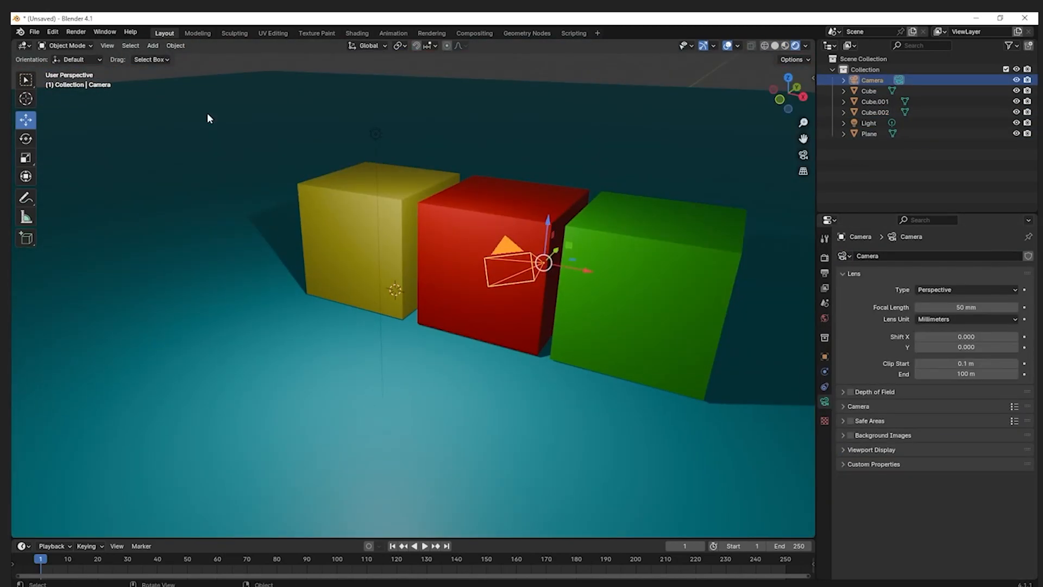
{"action": "key", "text": "KP_0"}
{"action": "key", "text": "g"}
{"action": "left_click", "coordinate": [556, 325]}
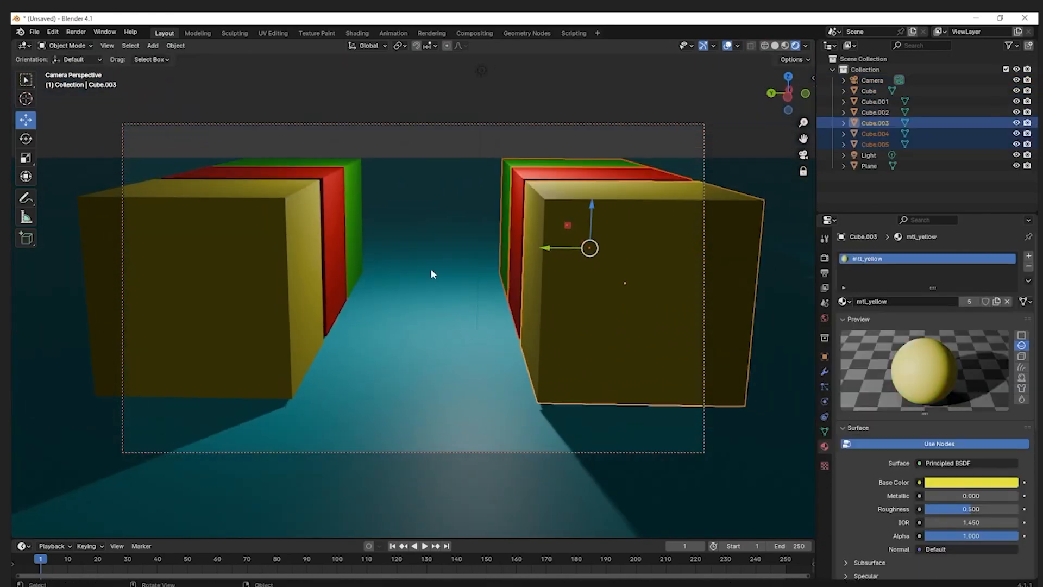
Step: Render the scene from the camera view and select the Camera followed by the first Cube
{"action": "key", "text": "F12"}
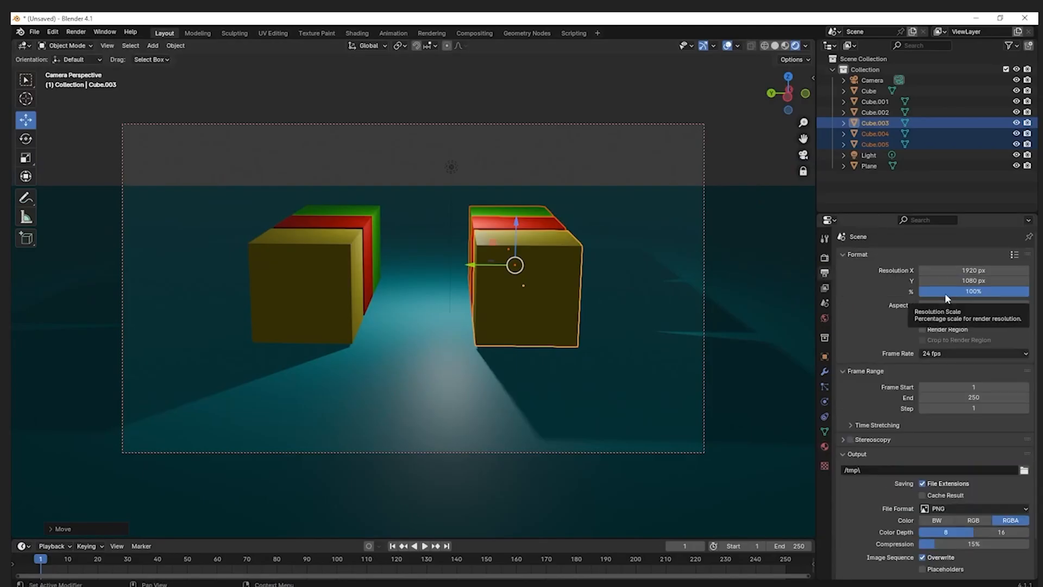
{"action": "left_click", "coordinate": [872, 80]}
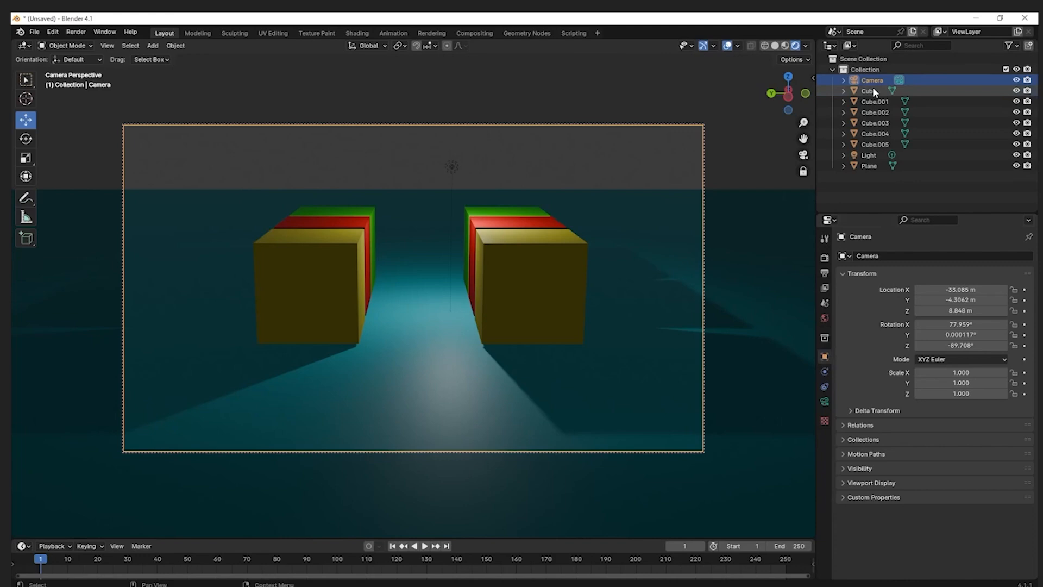
{"action": "left_click", "coordinate": [872, 91]}
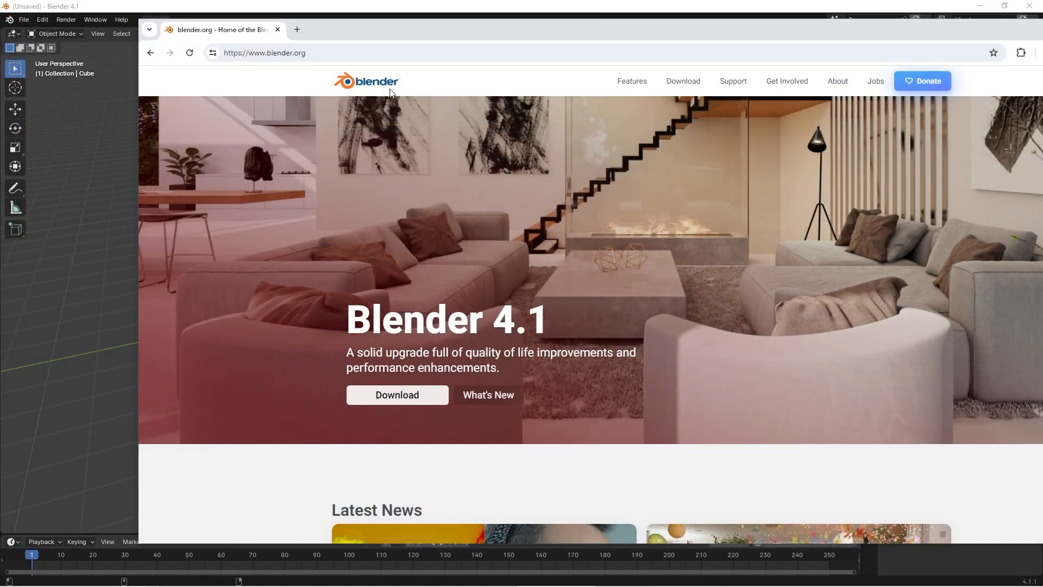
Step: Switch to the web browser and open the Download page on blender.org
{"action": "left_click", "coordinate": [226, 52]}
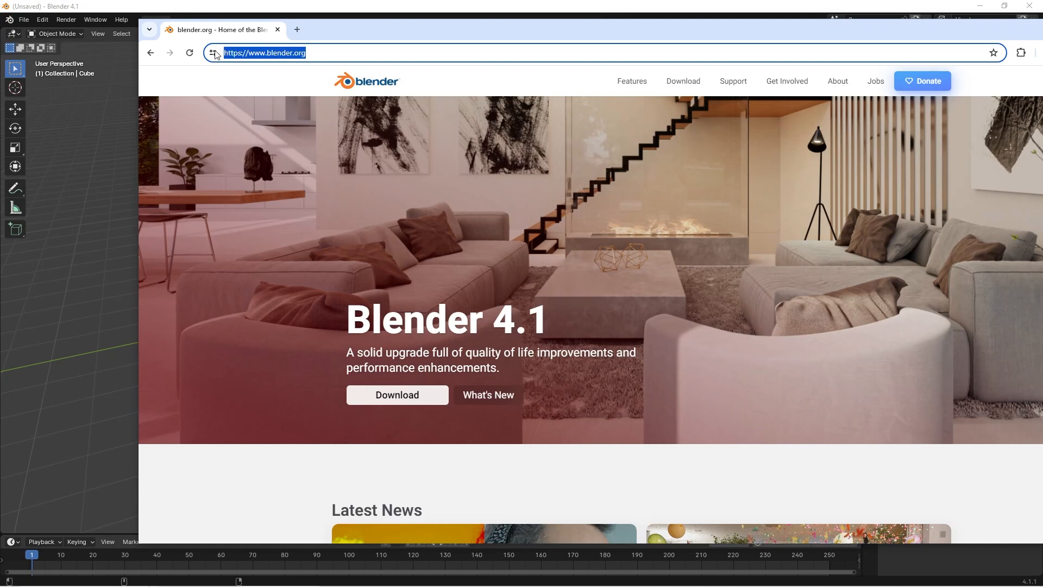
{"action": "left_click", "coordinate": [682, 83]}
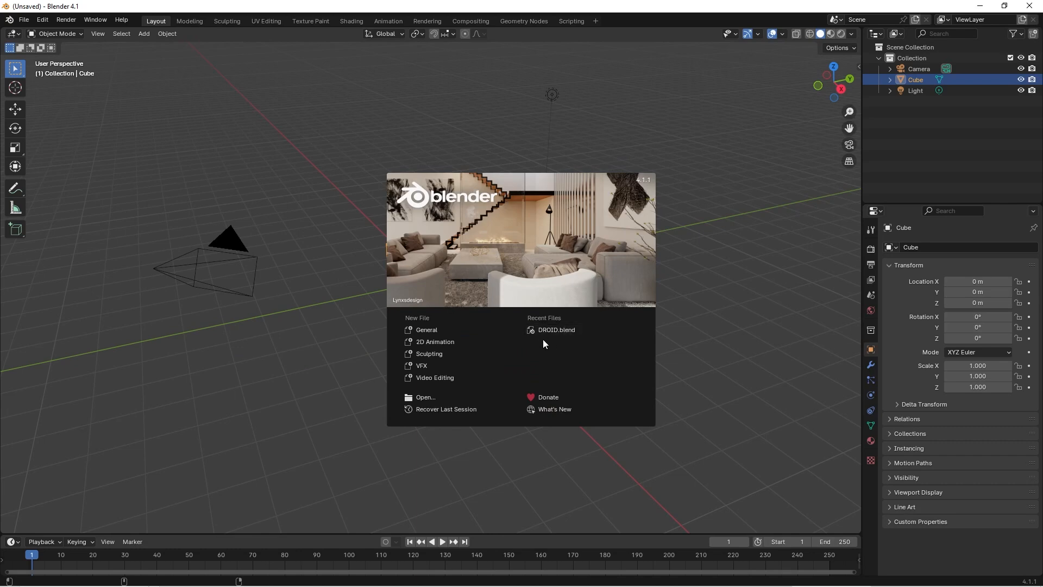
Step: Start a new General file in Blender and select the default cube, camera and light one after another
{"action": "left_click", "coordinate": [430, 330]}
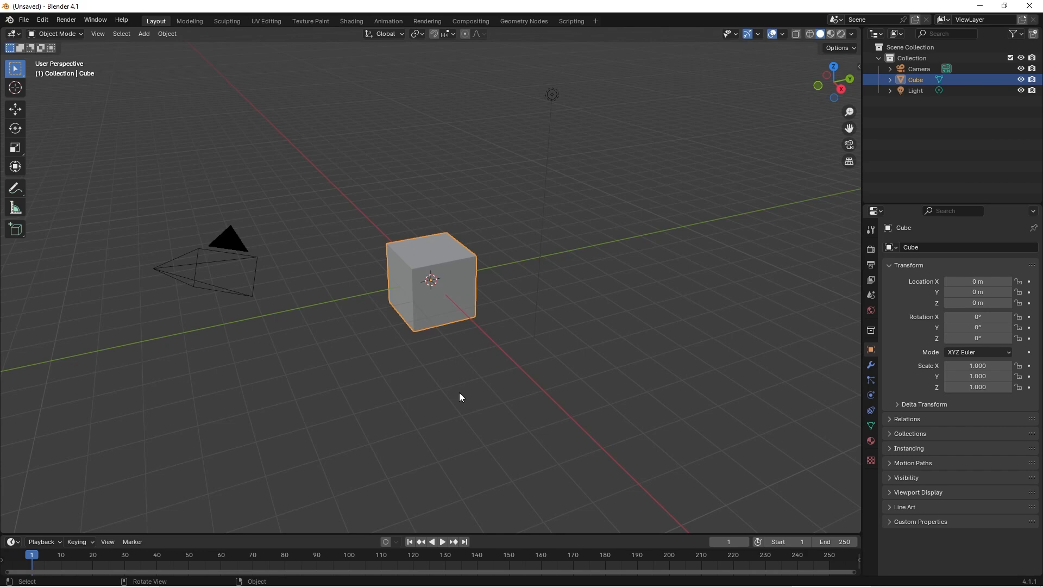
{"action": "left_click", "coordinate": [450, 284]}
{"action": "left_click", "coordinate": [250, 256]}
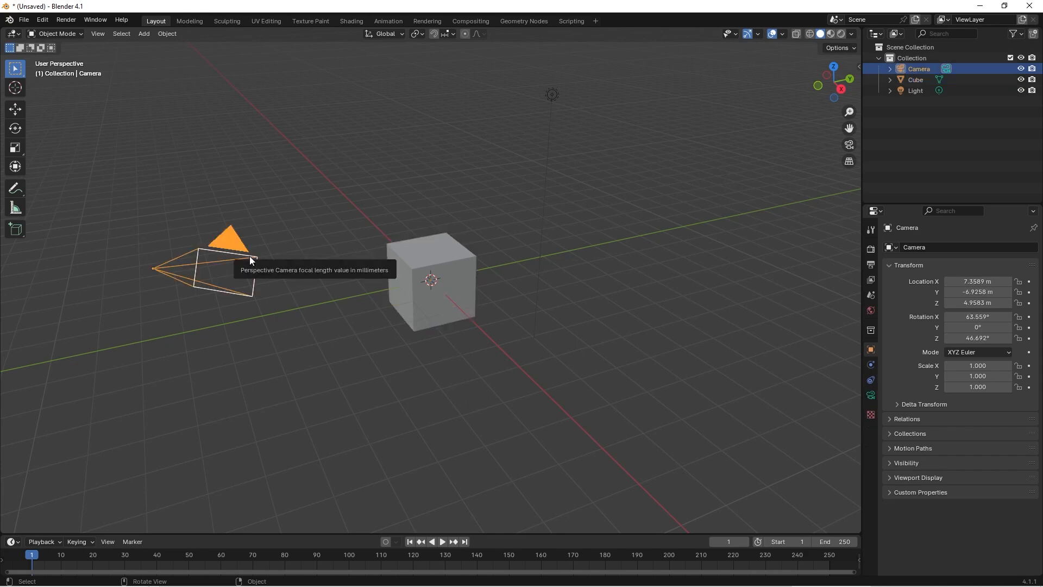
{"action": "middle_click_drag", "start_coordinate": [317, 331], "coordinate": [259, 326]}
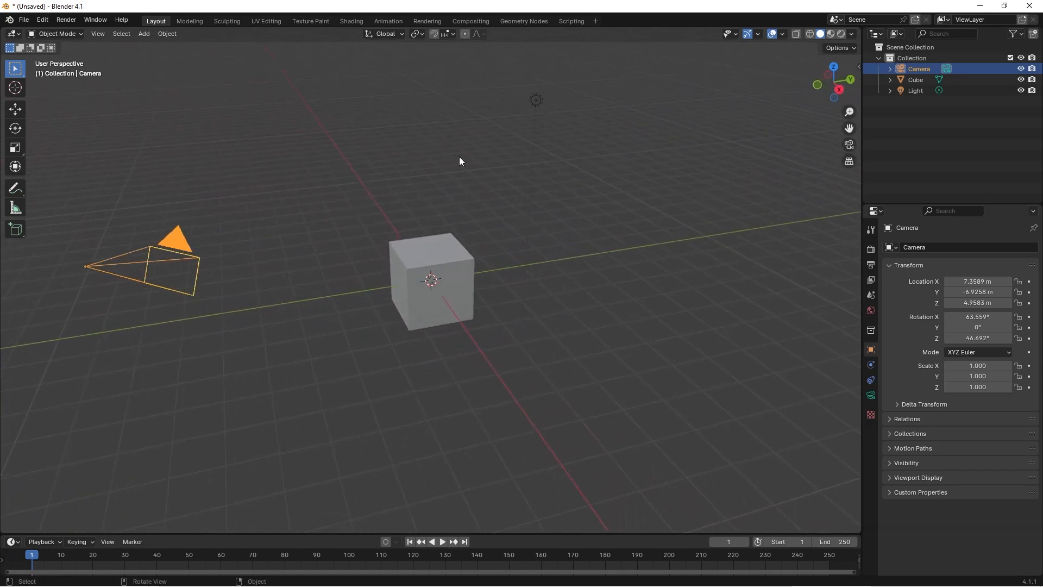
{"action": "left_click", "coordinate": [537, 101]}
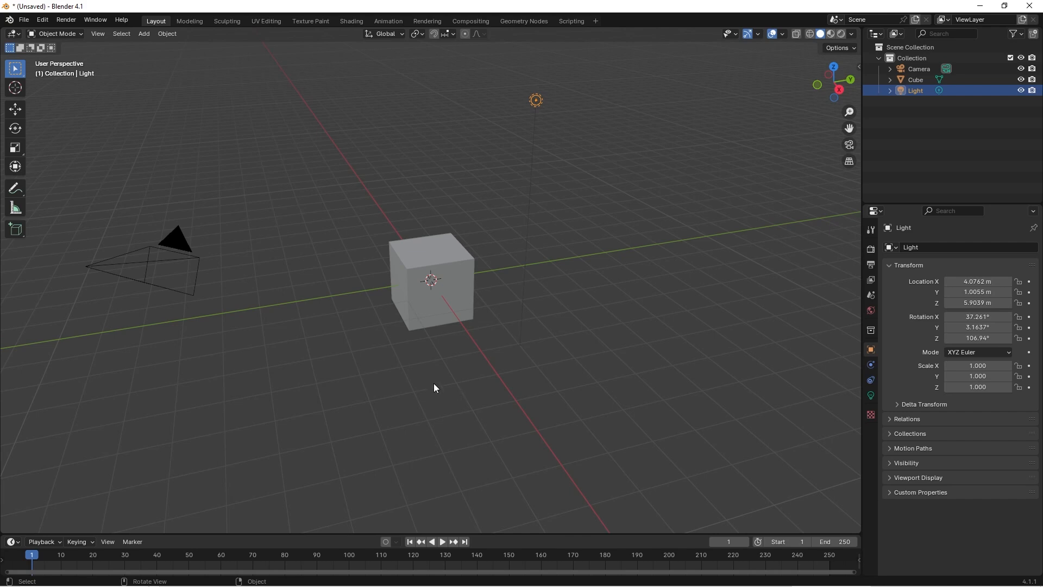
Step: Inspect the default scene from several angles by orbiting, panning and zooming the 3D view
{"action": "middle_click_drag", "start_coordinate": [436, 386], "coordinate": [362, 376]}
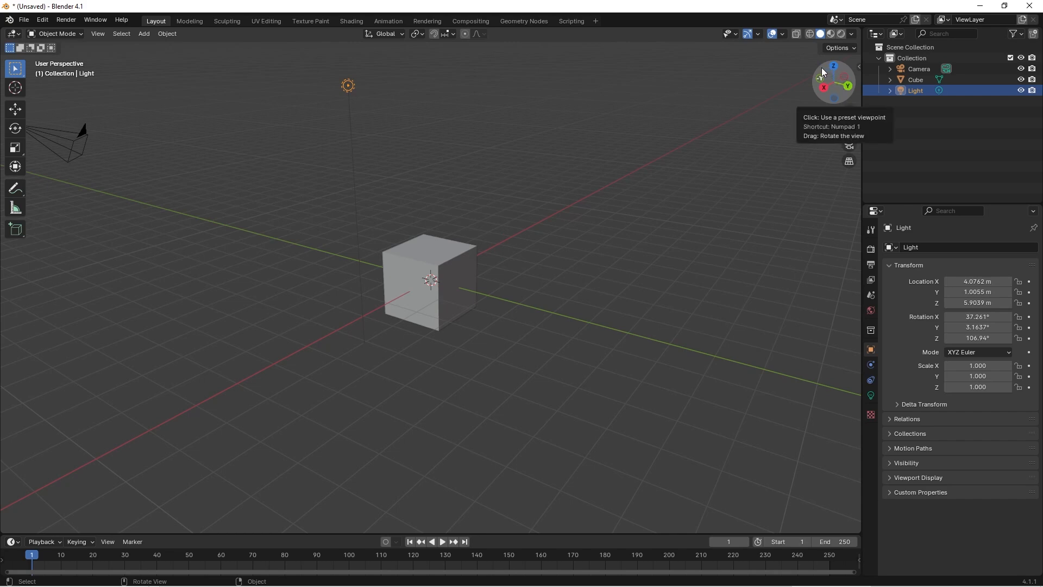
{"action": "mouse_move", "coordinate": [825, 72]}
{"action": "left_mouse_down"}
{"action": "mouse_move", "coordinate": [847, 68]}
{"action": "mouse_move", "coordinate": [821, 82]}
{"action": "left_mouse_up"}
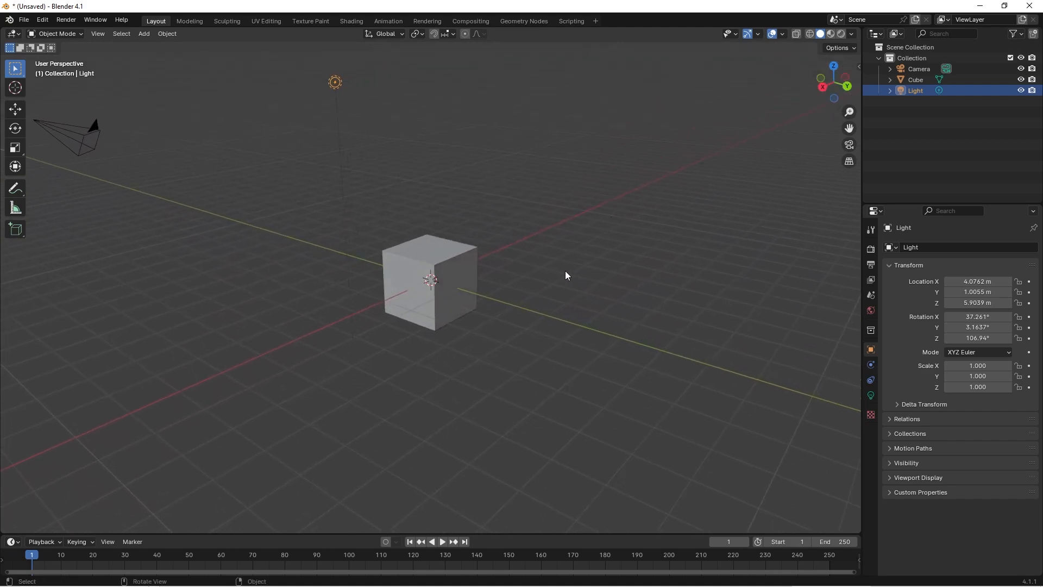
{"action": "middle_click_drag", "start_coordinate": [548, 283], "coordinate": [594, 246]}
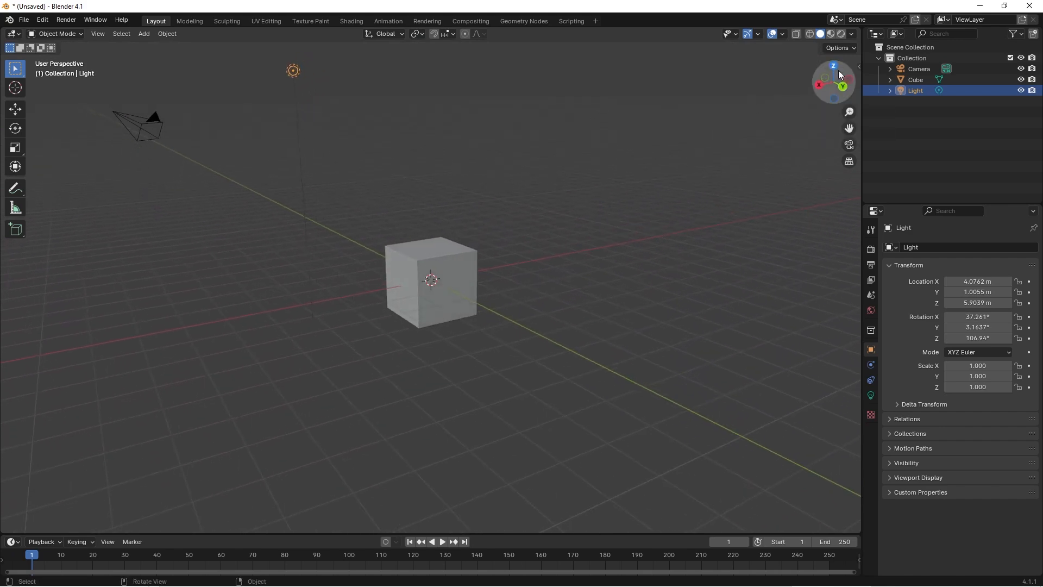
{"action": "mouse_move", "coordinate": [556, 276]}
{"action": "middle_mouse_down"}
{"action": "mouse_move", "coordinate": [527, 279]}
{"action": "mouse_move", "coordinate": [573, 273]}
{"action": "mouse_move", "coordinate": [550, 287]}
{"action": "middle_mouse_up"}
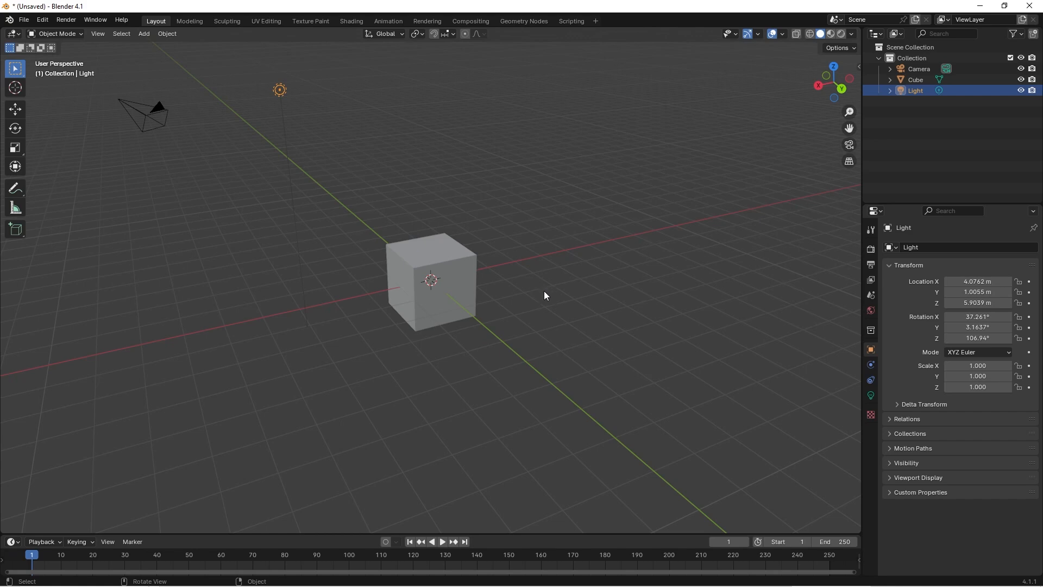
{"action": "key", "text": "shift"}
{"action": "mouse_move", "coordinate": [557, 298]}
{"action": "middle_mouse_down", "text": "shift"}
{"action": "mouse_move", "coordinate": [466, 295]}
{"action": "mouse_move", "coordinate": [611, 303]}
{"action": "mouse_move", "coordinate": [468, 305]}
{"action": "mouse_move", "coordinate": [487, 307]}
{"action": "mouse_move", "coordinate": [633, 302]}
{"action": "mouse_move", "coordinate": [542, 309]}
{"action": "mouse_move", "coordinate": [553, 250]}
{"action": "mouse_move", "coordinate": [555, 311]}
{"action": "mouse_move", "coordinate": [608, 328]}
{"action": "mouse_move", "coordinate": [498, 272]}
{"action": "mouse_move", "coordinate": [512, 346]}
{"action": "mouse_move", "coordinate": [584, 263]}
{"action": "mouse_move", "coordinate": [498, 291]}
{"action": "mouse_move", "coordinate": [603, 301]}
{"action": "mouse_move", "coordinate": [577, 298]}
{"action": "middle_mouse_up", "text": "shift"}
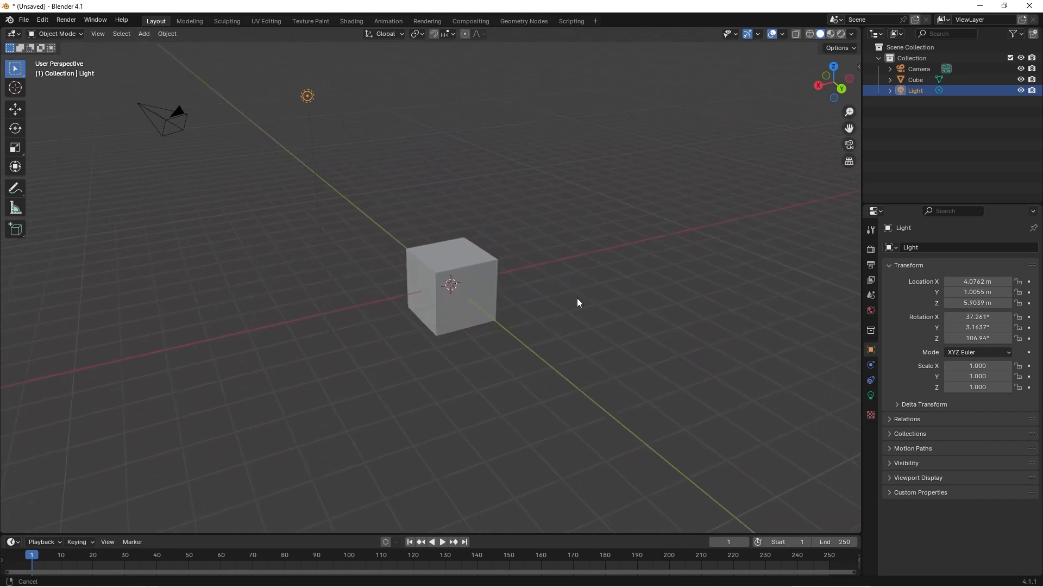
{"action": "scroll", "coordinate": [577, 297], "scroll_direction": "up", "scroll_amount": 1}
{"action": "scroll", "coordinate": [577, 297], "scroll_direction": "down", "scroll_amount": 1}
{"action": "middle_click_drag", "start_coordinate": [582, 302], "coordinate": [400, 300], "text": "ctrl"}
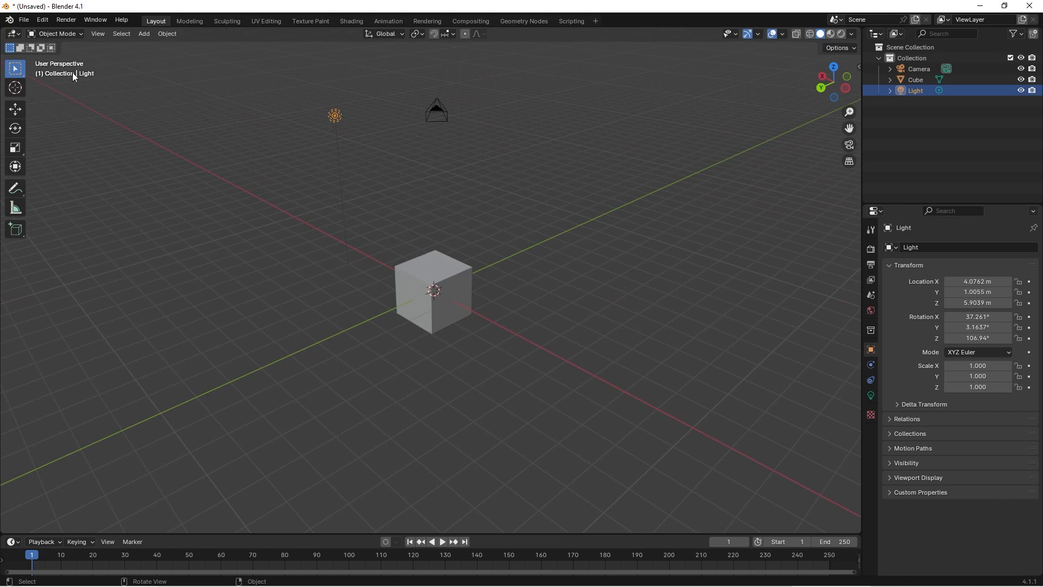
Step: Deselect the light and widen the area holding the scene's object list and properties
{"action": "middle_click_drag", "start_coordinate": [510, 327], "coordinate": [463, 326]}
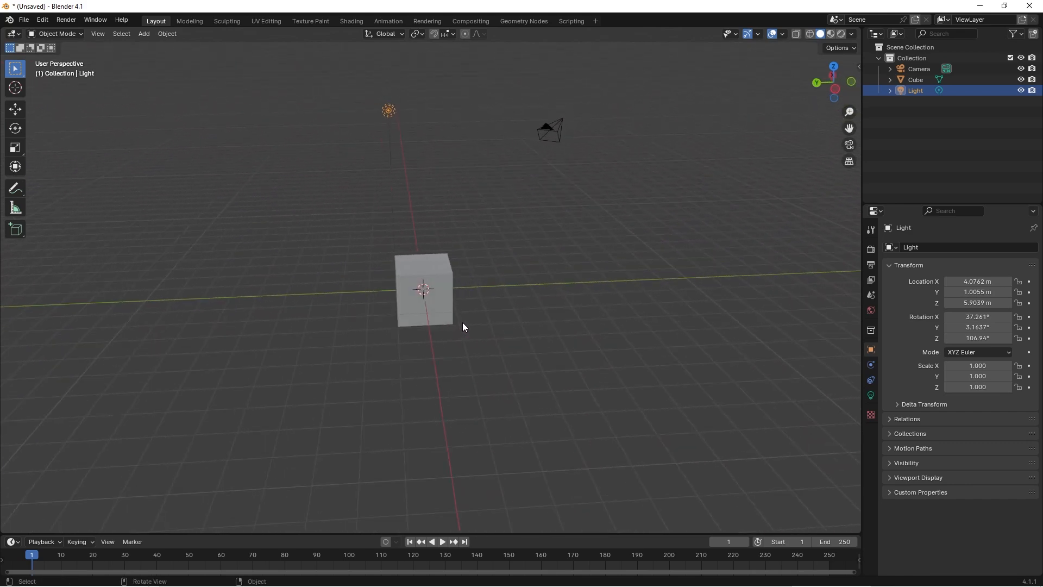
{"action": "left_click", "coordinate": [595, 222]}
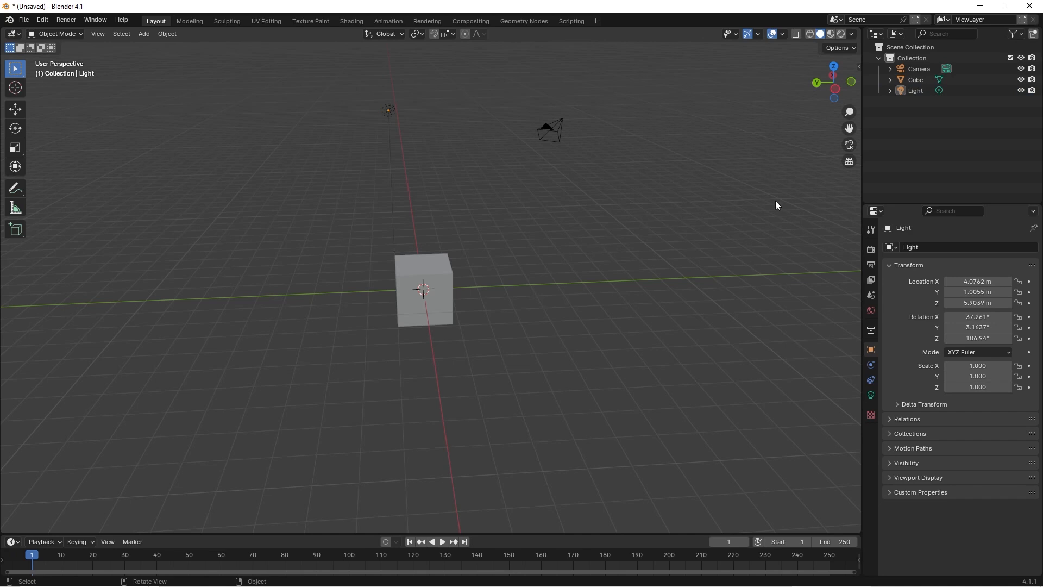
{"action": "left_click_drag", "start_coordinate": [862, 193], "coordinate": [817, 193]}
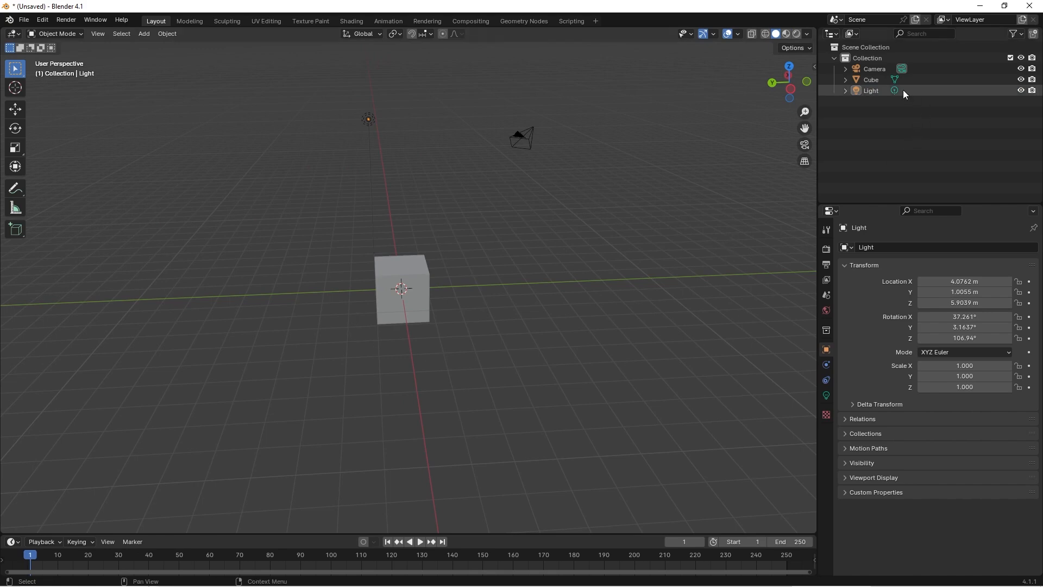
Step: Select the Camera, Cube and Light in turn from the scene's object list, finishing with the Cube selected
{"action": "left_click", "coordinate": [875, 68]}
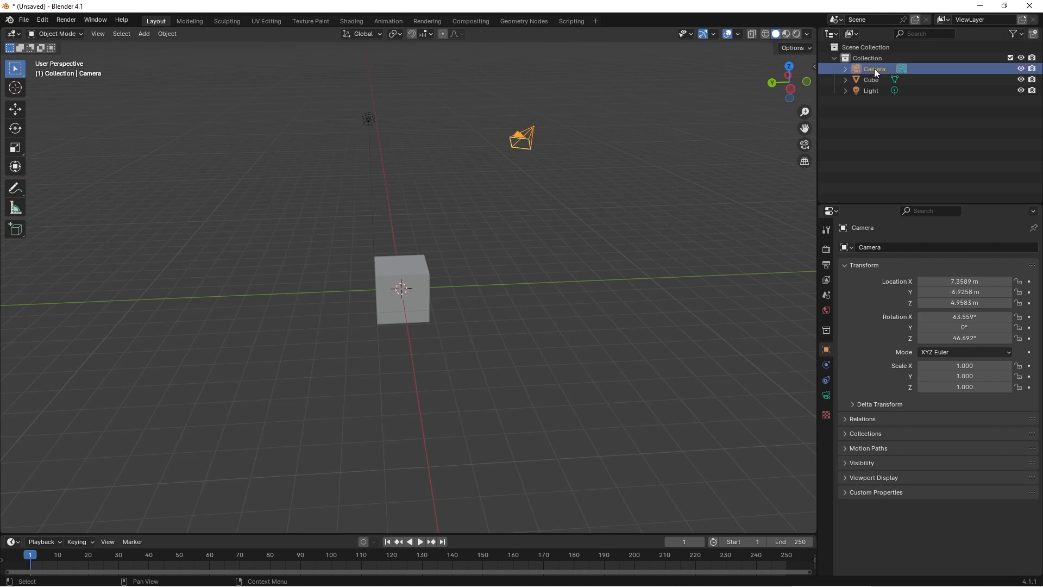
{"action": "left_click", "coordinate": [875, 82]}
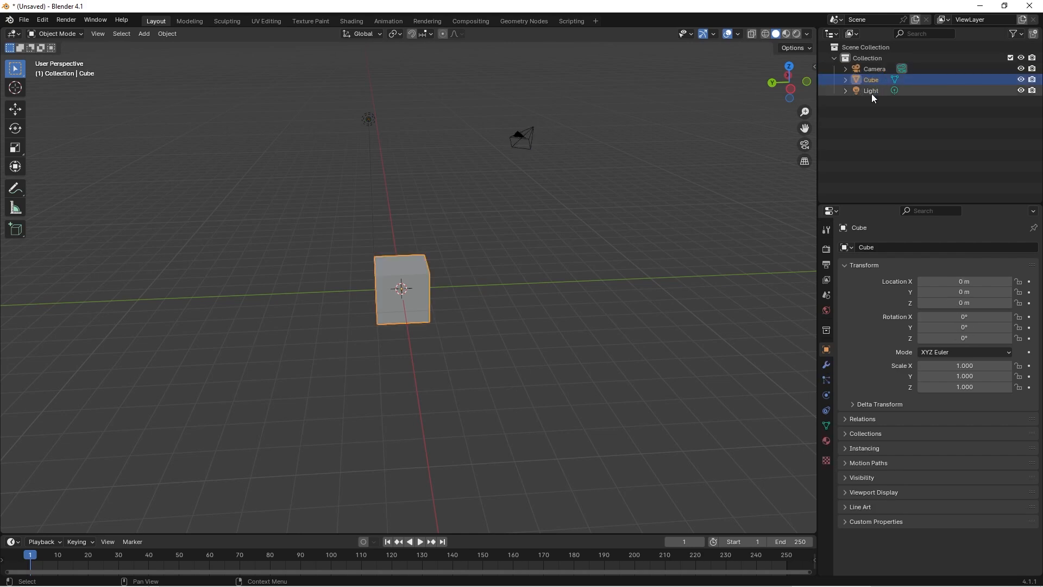
{"action": "left_click", "coordinate": [871, 92]}
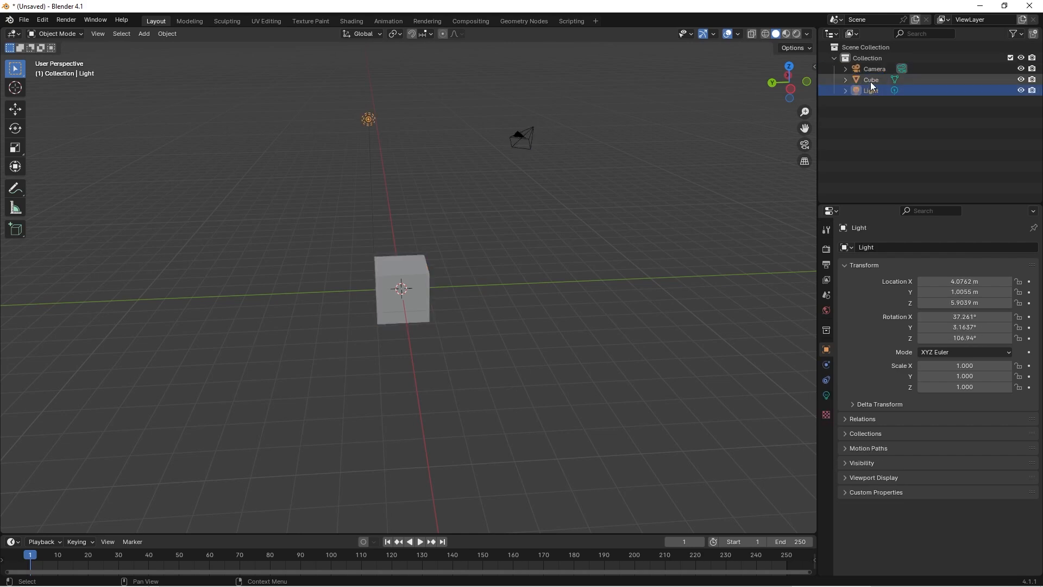
{"action": "left_click", "coordinate": [870, 80]}
{"action": "left_click", "coordinate": [875, 70]}
{"action": "left_click", "coordinate": [875, 81]}
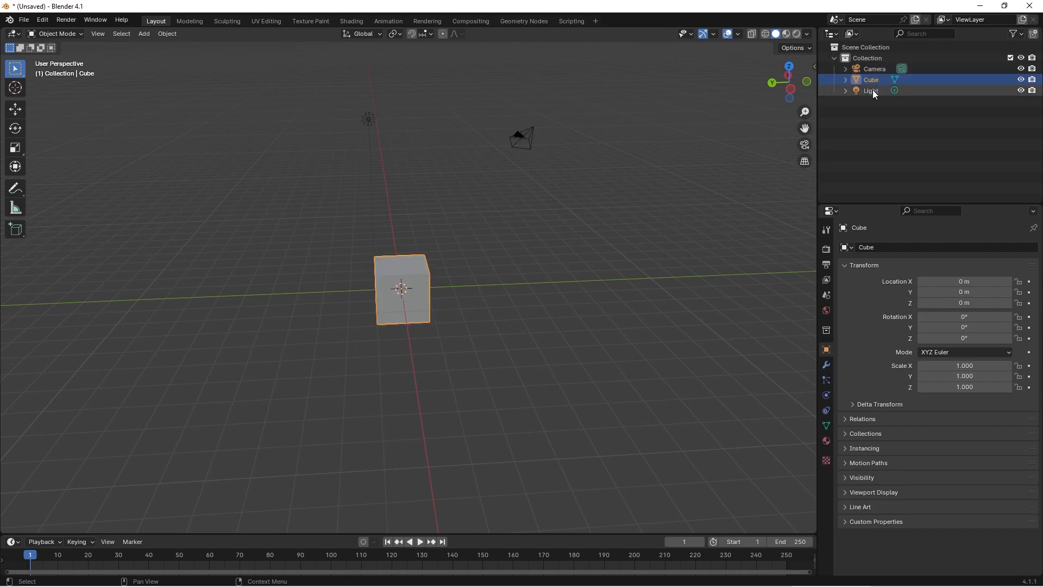
{"action": "left_click", "coordinate": [873, 90]}
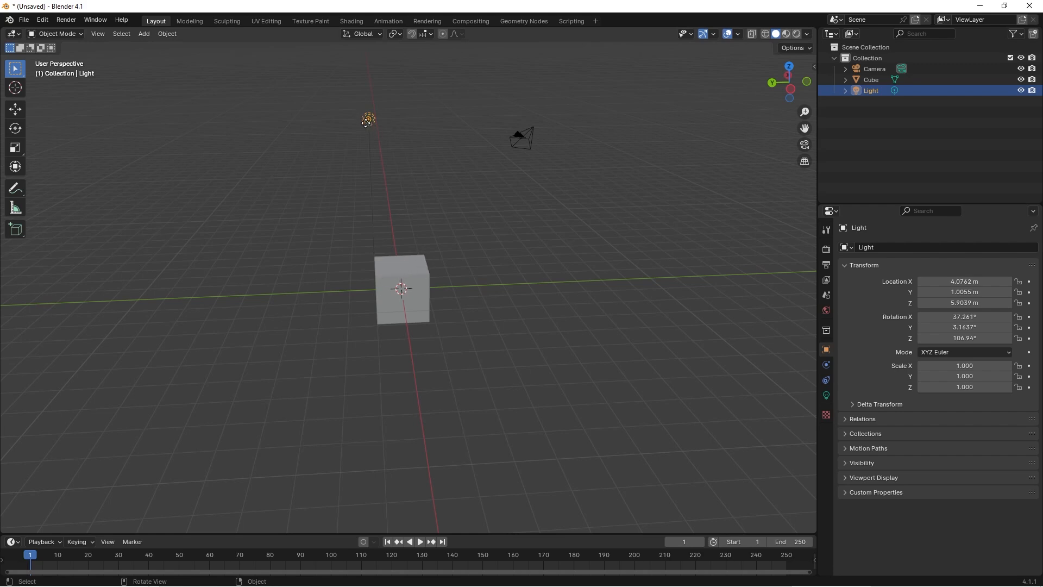
{"action": "left_click", "coordinate": [870, 80]}
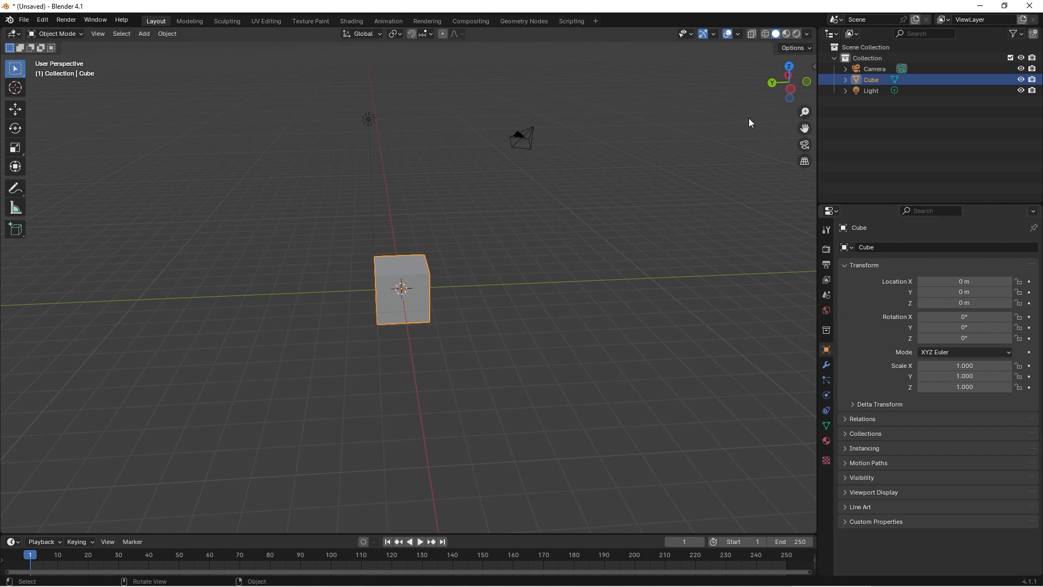
Step: Set the cube's Z location to 1 m
{"action": "middle_click_drag", "start_coordinate": [711, 150], "coordinate": [758, 100]}
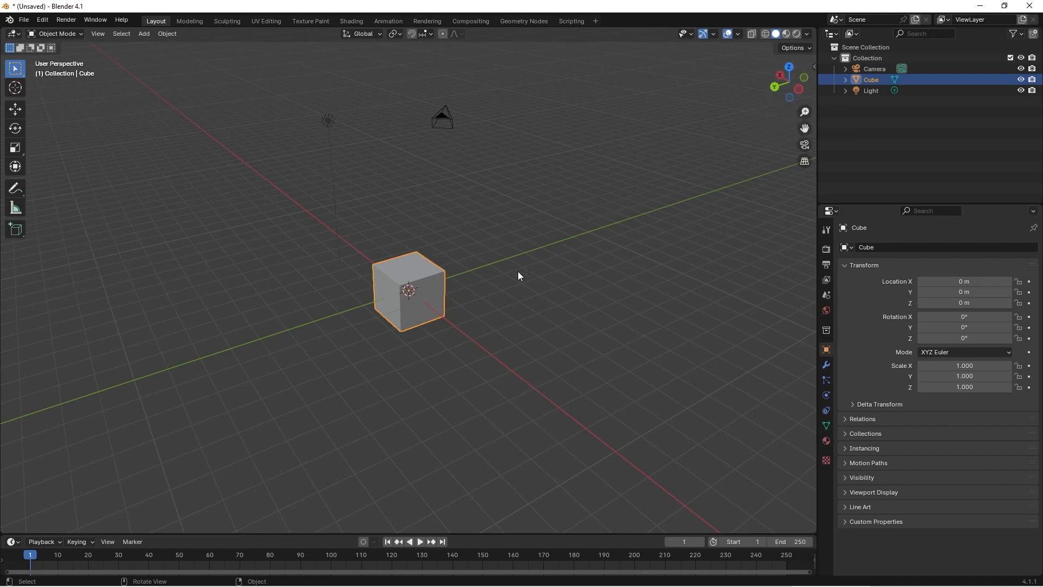
{"action": "middle_click_drag", "start_coordinate": [518, 272], "coordinate": [497, 284]}
{"action": "middle_click_drag", "start_coordinate": [413, 272], "coordinate": [416, 310]}
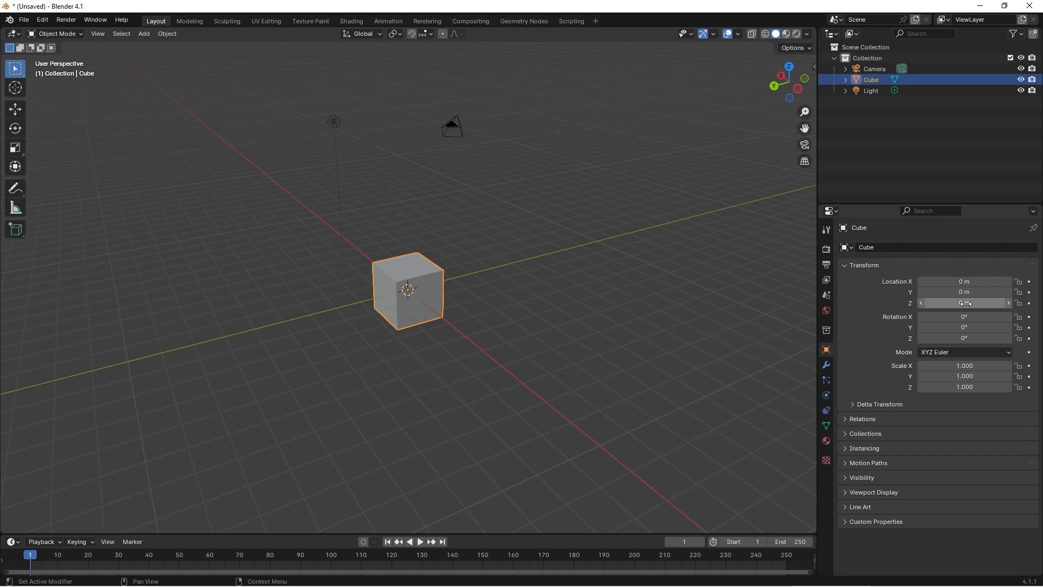
{"action": "left_click", "coordinate": [966, 303]}
{"action": "type", "text": "1"}
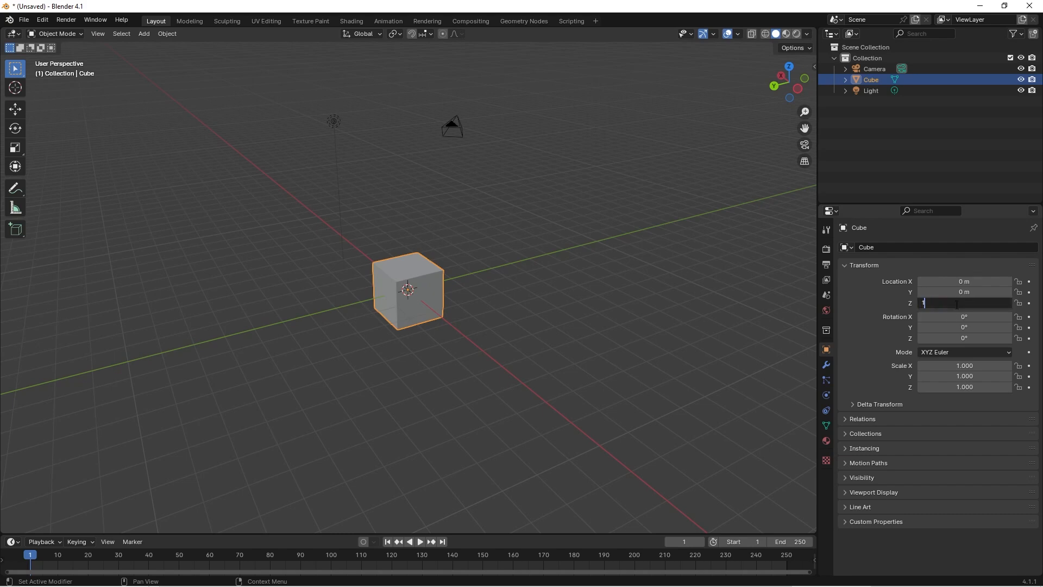
{"action": "key", "text": "Return"}
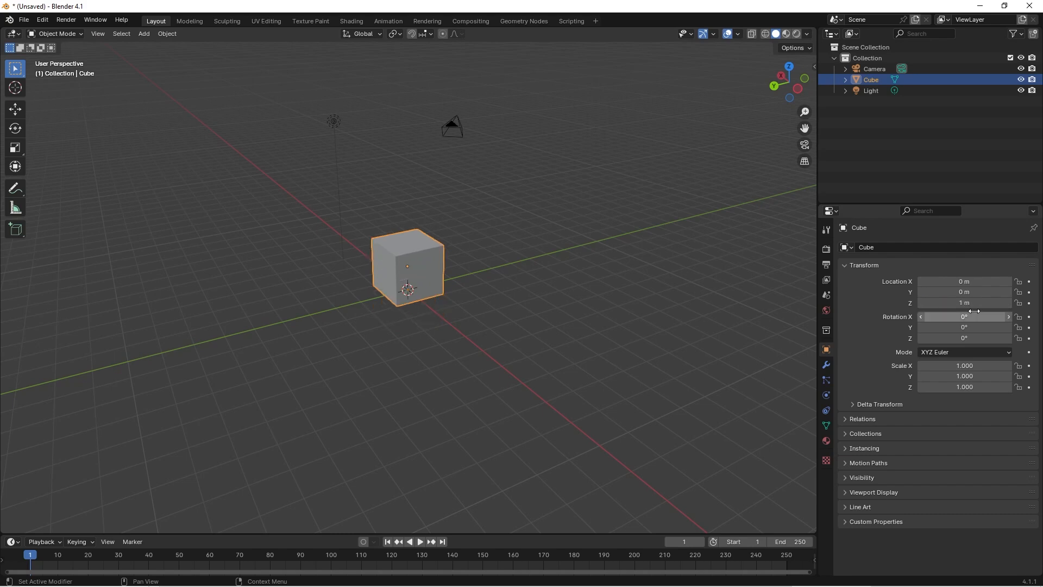
Step: Move the cube with the Move tool to about X -0.59 m, Y -0.29 m and Z 1.49 m
{"action": "middle_click_drag", "start_coordinate": [594, 321], "coordinate": [503, 332]}
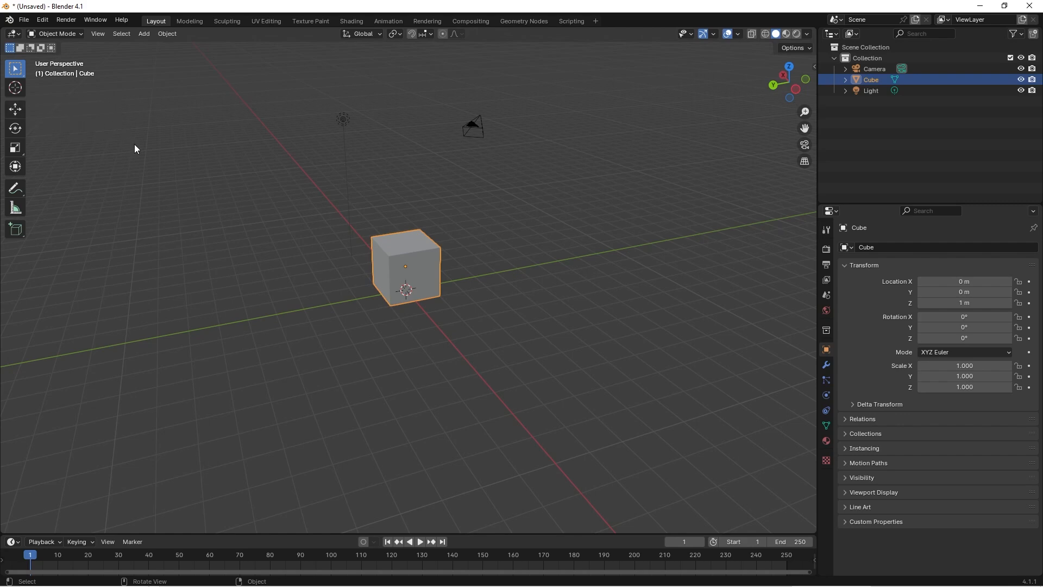
{"action": "left_click", "coordinate": [21, 109]}
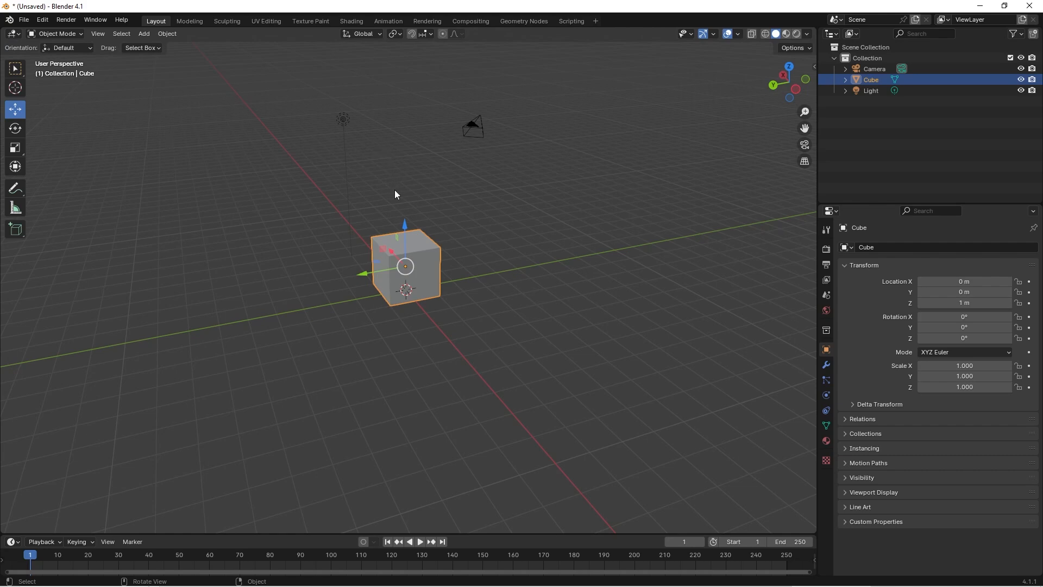
{"action": "mouse_move", "coordinate": [406, 223]}
{"action": "left_mouse_down"}
{"action": "mouse_move", "coordinate": [404, 88]}
{"action": "mouse_move", "coordinate": [406, 250]}
{"action": "mouse_move", "coordinate": [403, 141]}
{"action": "mouse_move", "coordinate": [404, 210]}
{"action": "left_mouse_up"}
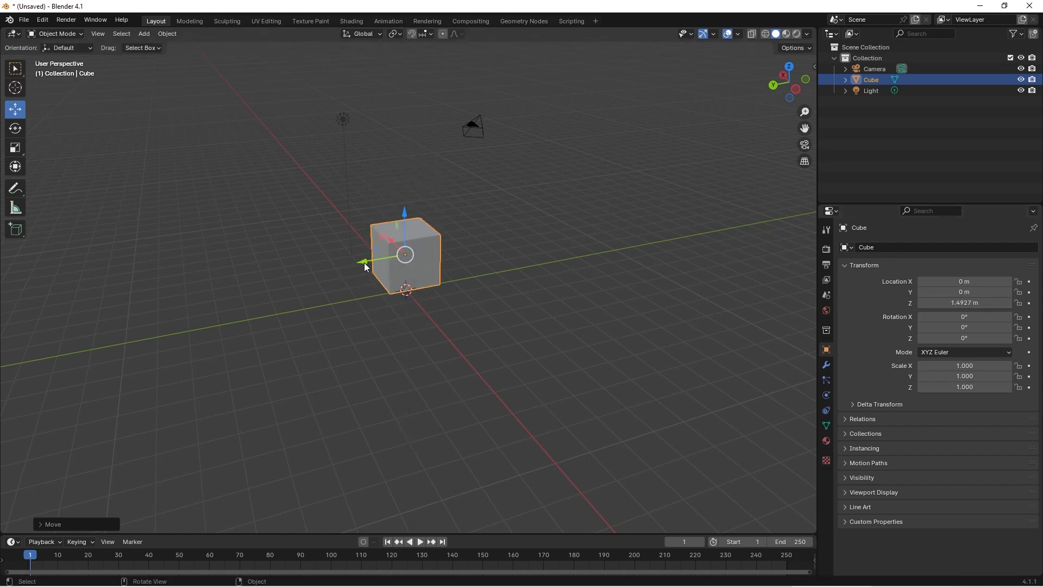
{"action": "mouse_move", "coordinate": [364, 262]}
{"action": "left_mouse_down"}
{"action": "mouse_move", "coordinate": [282, 270]}
{"action": "mouse_move", "coordinate": [441, 243]}
{"action": "mouse_move", "coordinate": [304, 267]}
{"action": "mouse_move", "coordinate": [373, 255]}
{"action": "mouse_move", "coordinate": [380, 230]}
{"action": "mouse_move", "coordinate": [346, 194]}
{"action": "mouse_move", "coordinate": [423, 279]}
{"action": "mouse_move", "coordinate": [367, 221]}
{"action": "mouse_move", "coordinate": [384, 259]}
{"action": "left_mouse_up"}
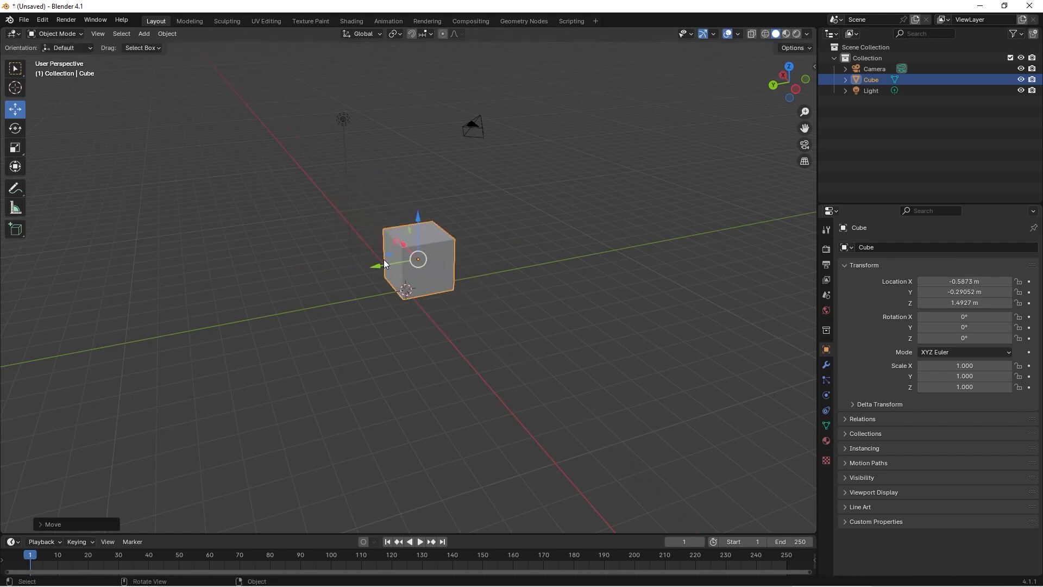
Step: Move the cube freely with the Move tool to about X 0.54 m, Y 2.20 m and Z 1.82 m
{"action": "left_click", "coordinate": [15, 129]}
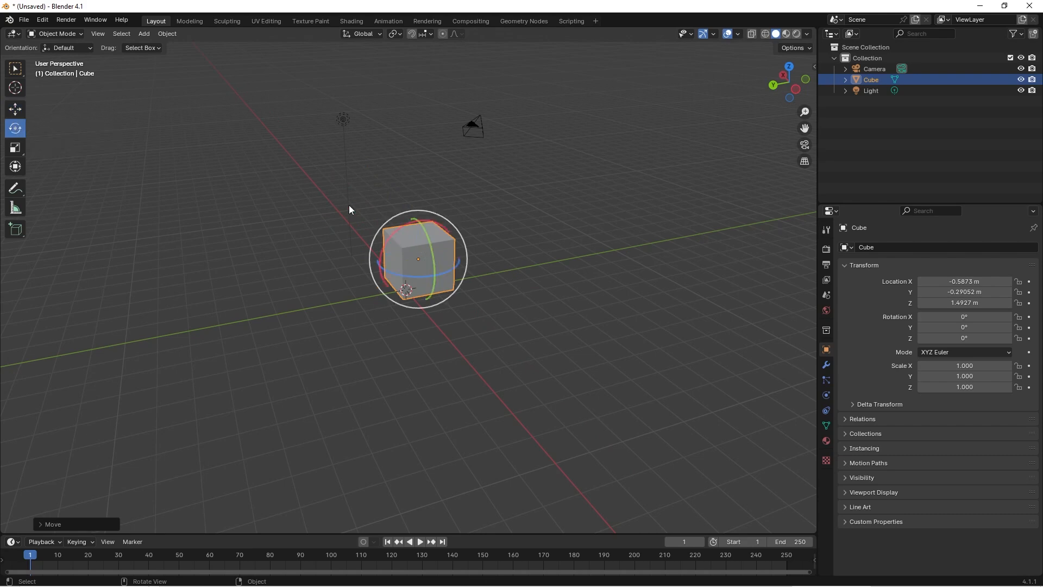
{"action": "left_click", "coordinate": [17, 111]}
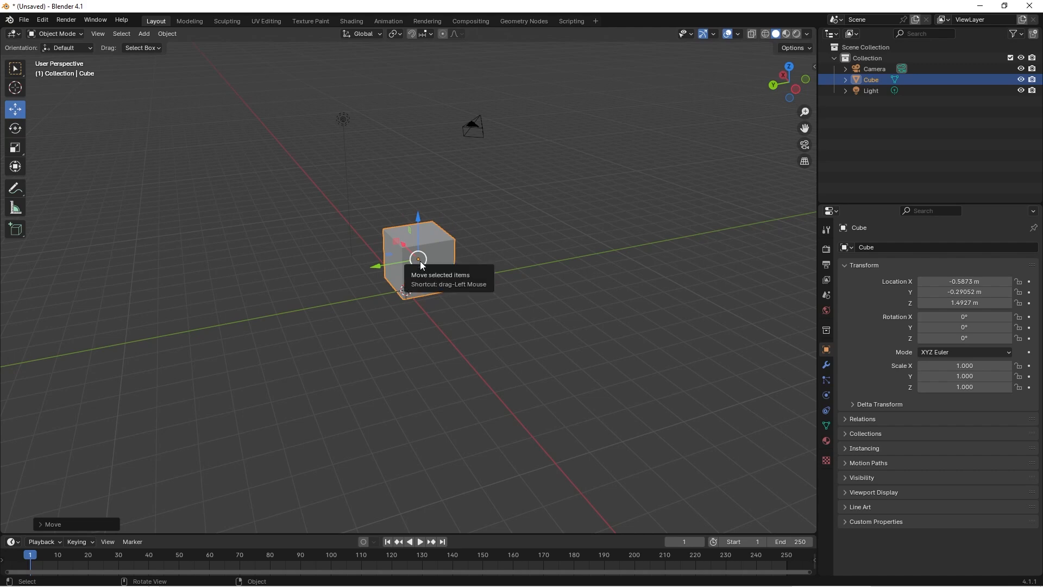
{"action": "left_click_drag", "start_coordinate": [421, 263], "coordinate": [345, 252]}
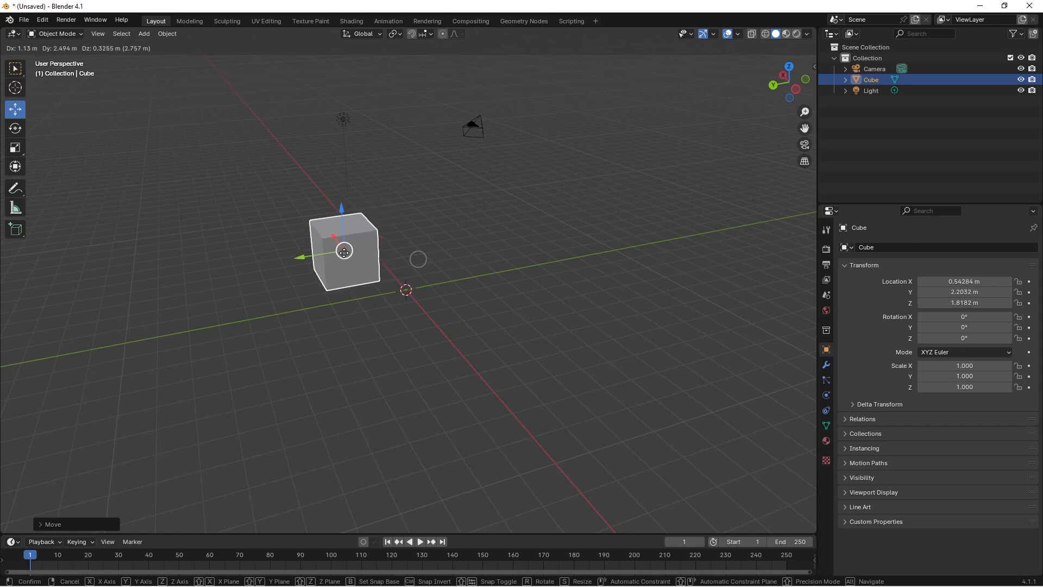
{"action": "left_click_drag", "start_coordinate": [344, 252], "coordinate": [344, 251]}
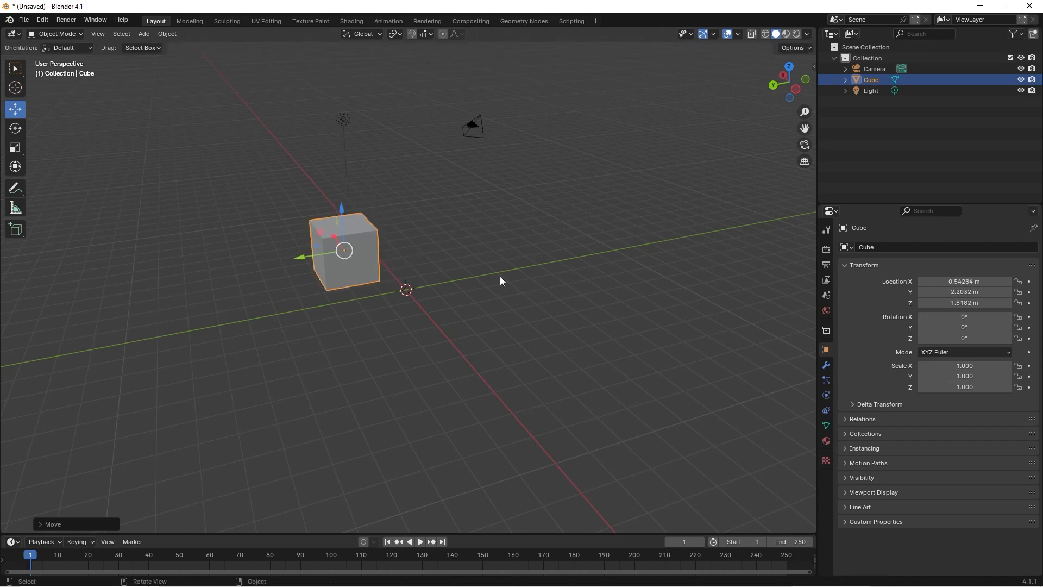
Step: Duplicate the cube and move the copy freely to about X 3.53 m, Y -0.48 m and Z 3.41 m
{"action": "key", "text": "shift+d"}
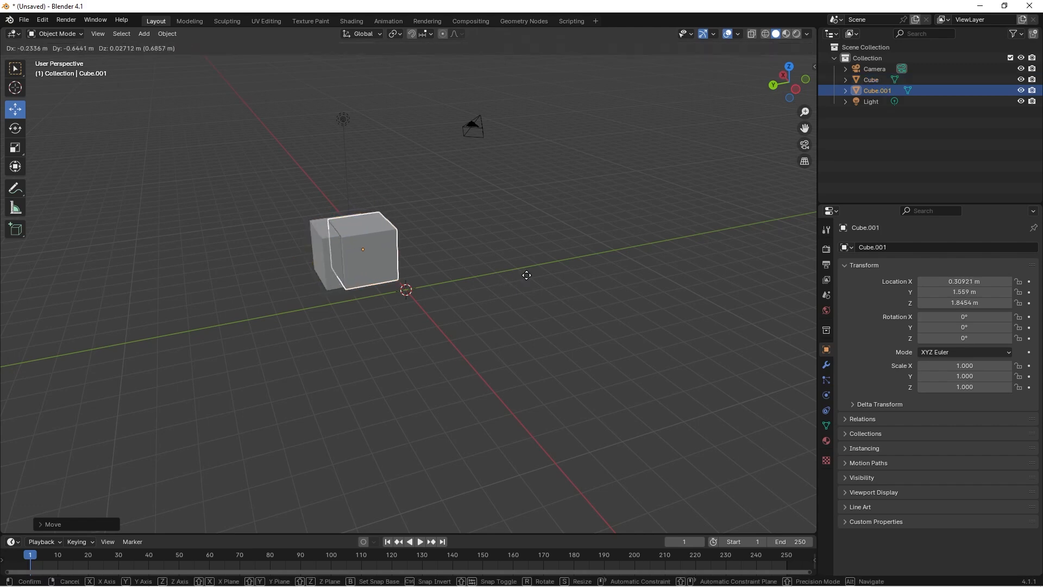
{"action": "left_click", "coordinate": [683, 301]}
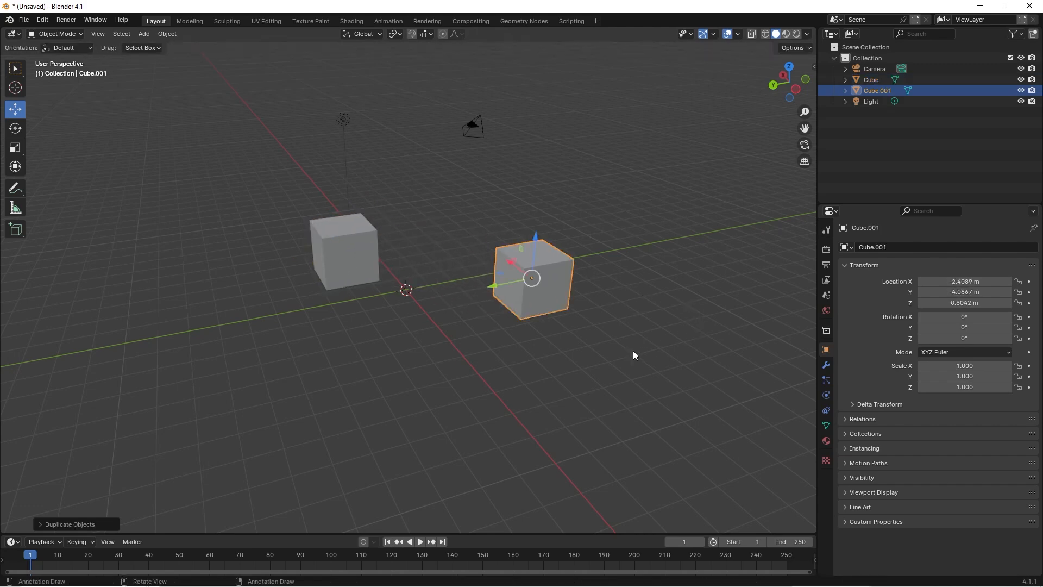
{"action": "mouse_move", "coordinate": [633, 351]}
{"action": "middle_mouse_down"}
{"action": "mouse_move", "coordinate": [558, 353]}
{"action": "mouse_move", "coordinate": [529, 366]}
{"action": "middle_mouse_up"}
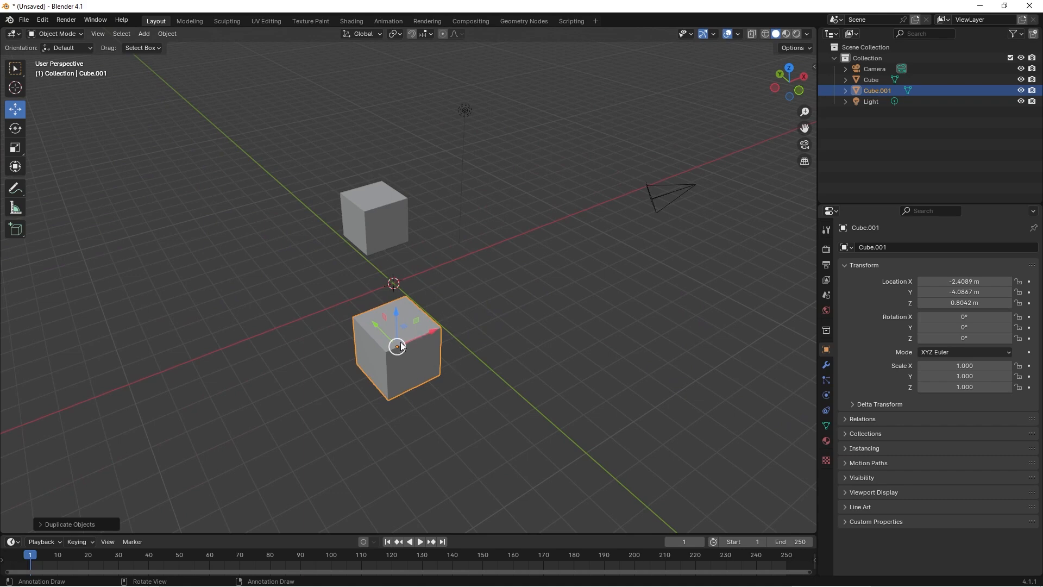
{"action": "left_click_drag", "start_coordinate": [400, 345], "coordinate": [372, 165]}
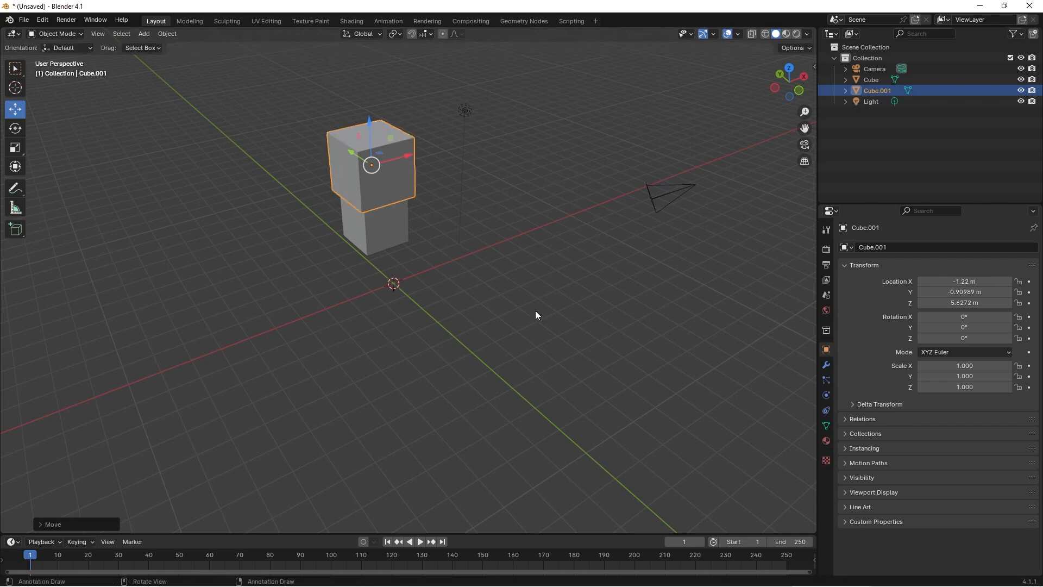
{"action": "middle_click_drag", "start_coordinate": [600, 331], "coordinate": [522, 326]}
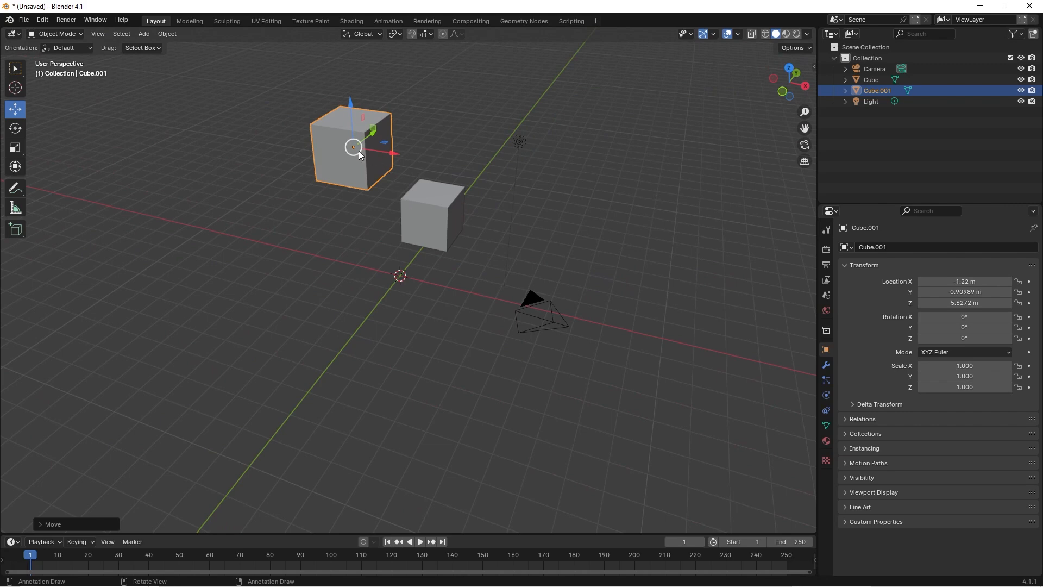
{"action": "left_click_drag", "start_coordinate": [359, 151], "coordinate": [492, 225]}
{"action": "middle_click_drag", "start_coordinate": [687, 263], "coordinate": [521, 255]}
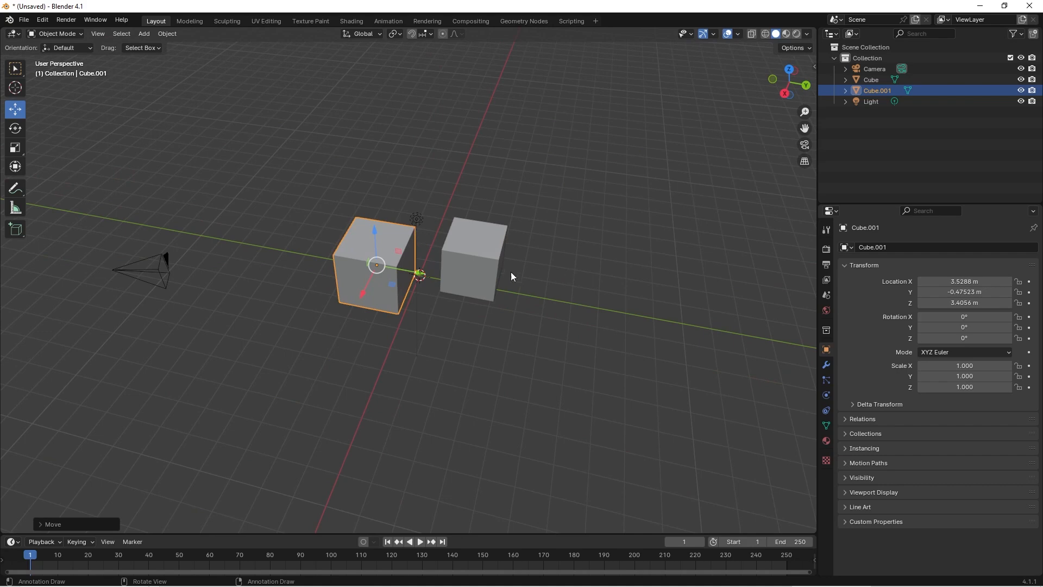
Step: Line the copied cube up against the original's side, at about X 0.50 m, Y 0.20 m and Z 1.76 m
{"action": "middle_click_drag", "start_coordinate": [466, 292], "coordinate": [545, 223]}
{"action": "left_click_drag", "start_coordinate": [489, 198], "coordinate": [413, 231]}
{"action": "middle_click_drag", "start_coordinate": [513, 258], "coordinate": [402, 255]}
{"action": "left_click_drag", "start_coordinate": [395, 233], "coordinate": [425, 236]}
{"action": "middle_click_drag", "start_coordinate": [375, 279], "coordinate": [604, 256]}
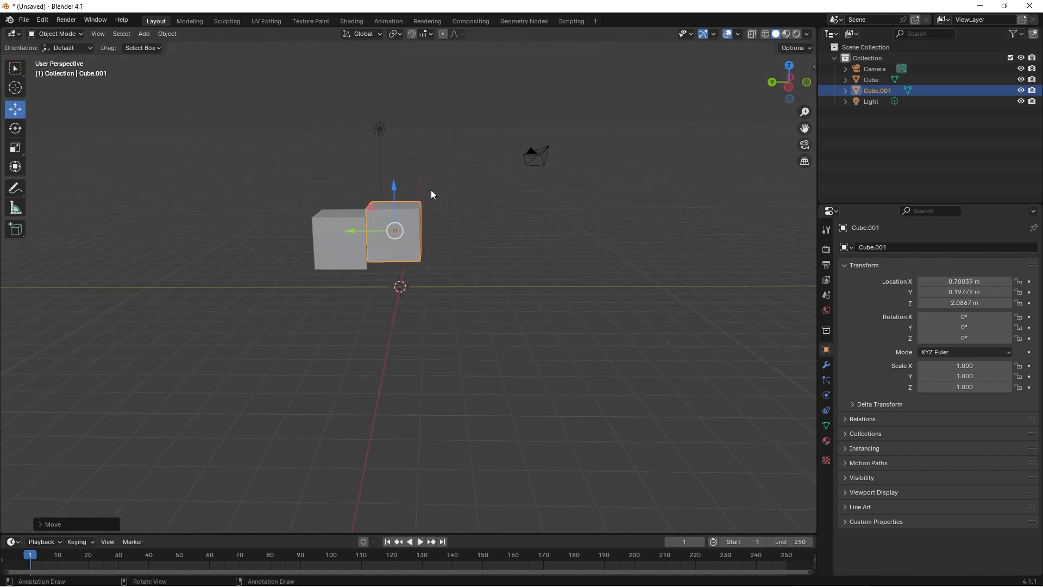
{"action": "left_click_drag", "start_coordinate": [396, 188], "coordinate": [397, 199]}
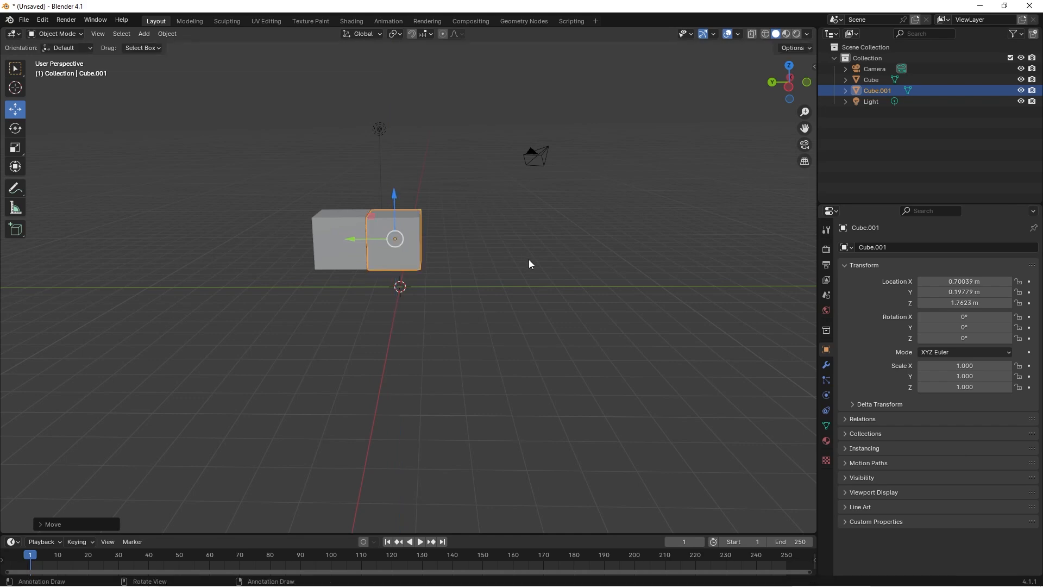
{"action": "middle_click_drag", "start_coordinate": [529, 260], "coordinate": [412, 261]}
{"action": "left_click_drag", "start_coordinate": [454, 235], "coordinate": [448, 235]}
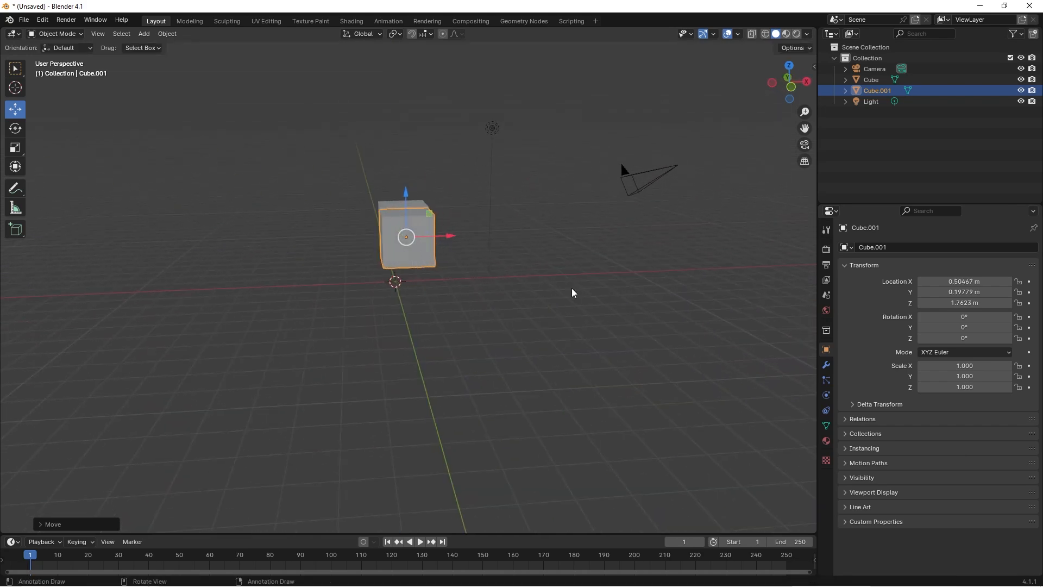
{"action": "middle_click_drag", "start_coordinate": [572, 288], "coordinate": [550, 299]}
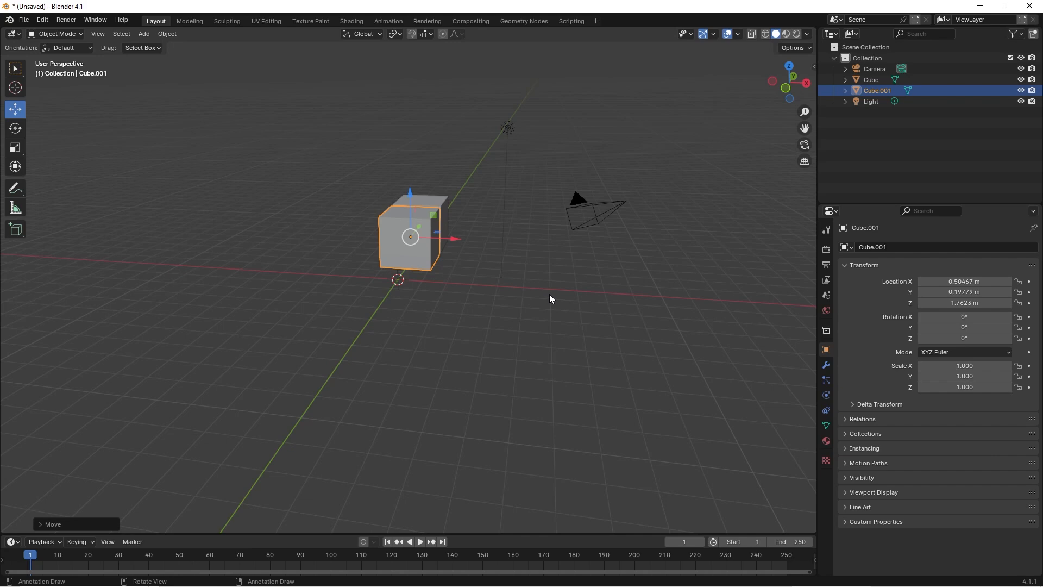
Step: Delete the copied cube and select the original cube
{"action": "key", "text": "Delete"}
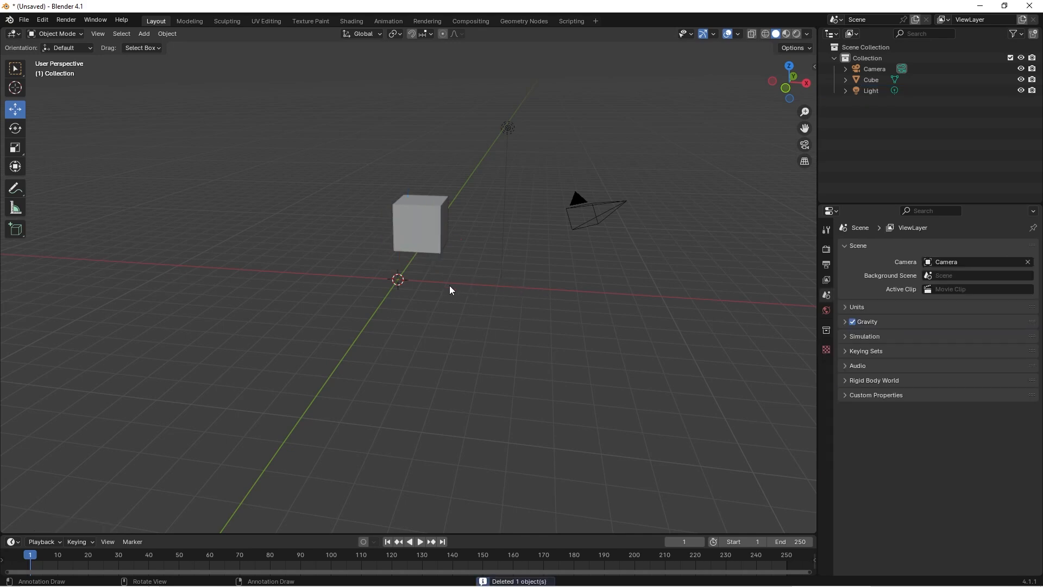
{"action": "middle_click_drag", "start_coordinate": [449, 288], "coordinate": [582, 302]}
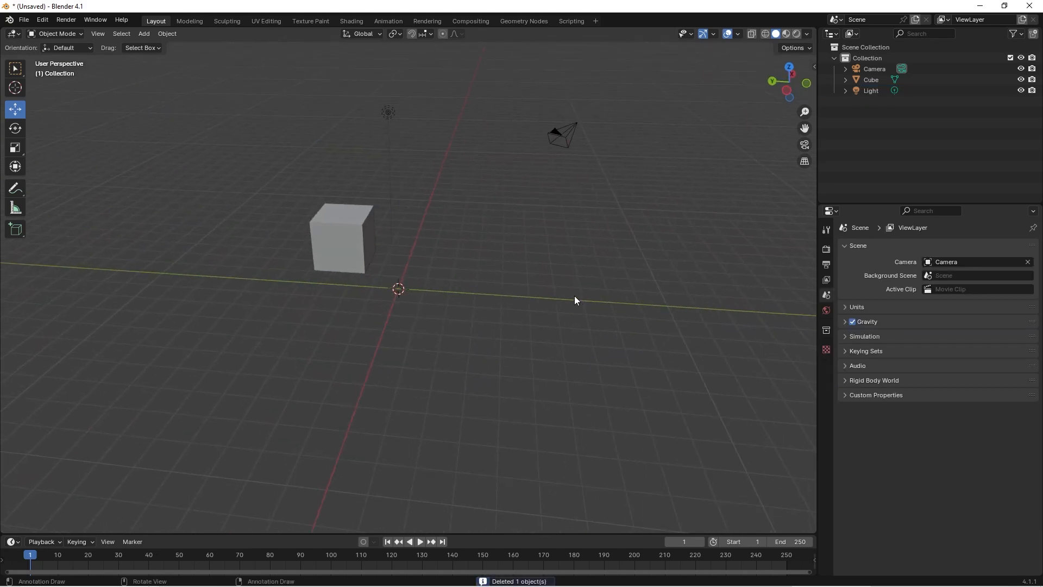
{"action": "left_click", "coordinate": [347, 234]}
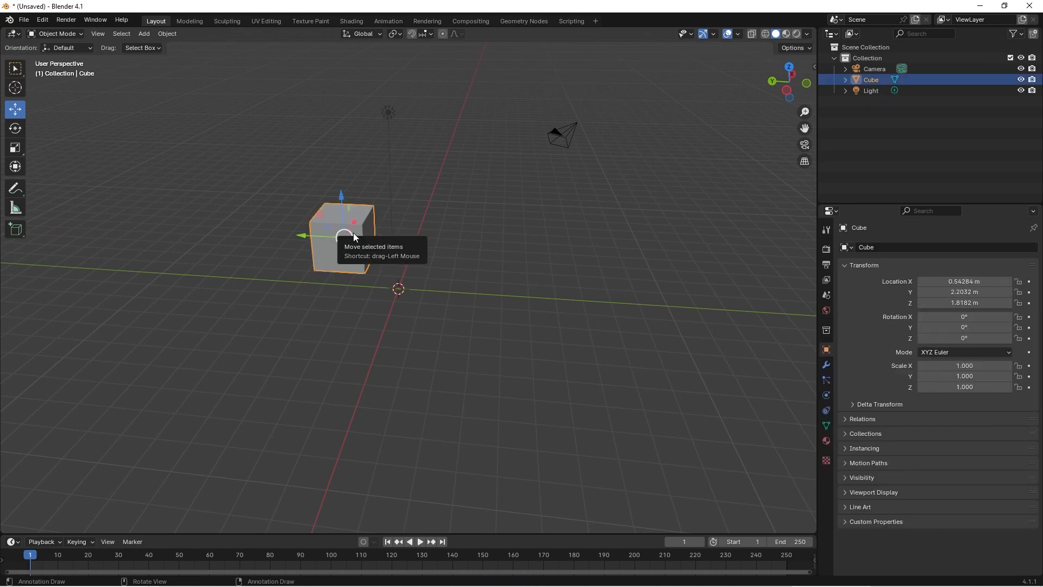
Step: Duplicate the cube to about X 2.06 m, Y -5.68 m and Z 2.22 m, and delete that copy
{"action": "key", "text": "shift+d"}
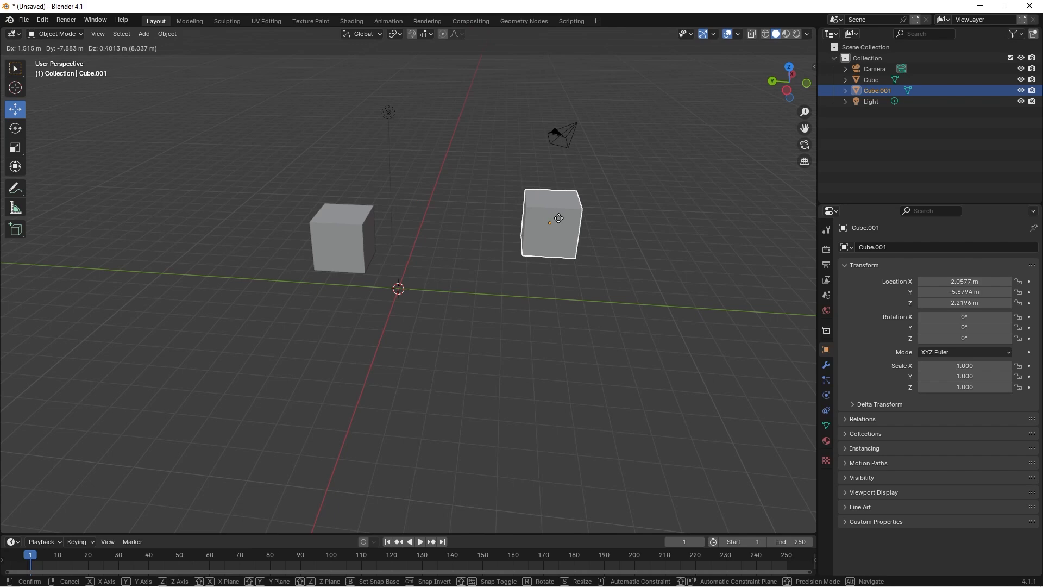
{"action": "left_click", "coordinate": [559, 218]}
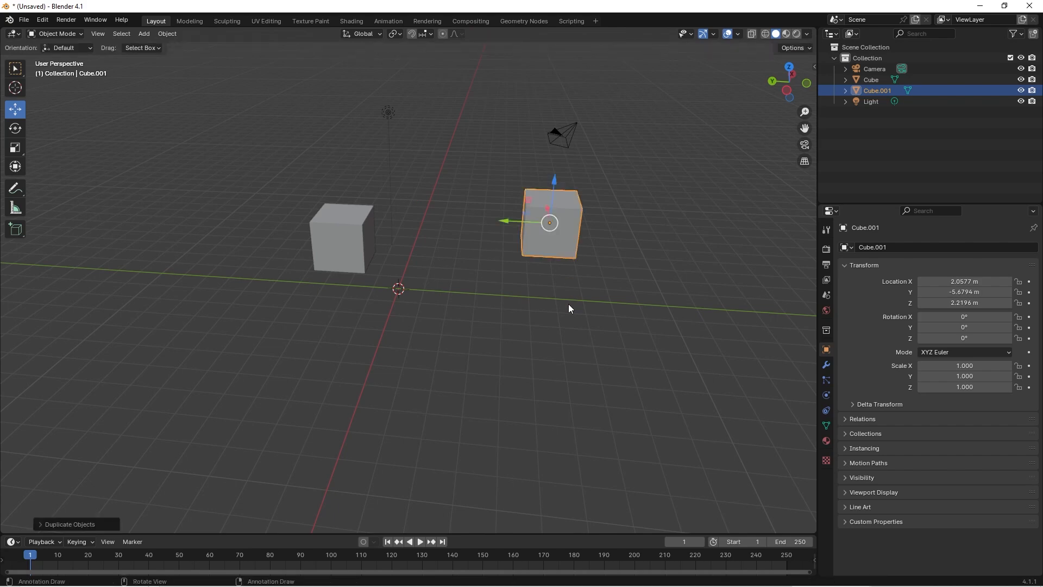
{"action": "key", "text": "Delete"}
Step: Duplicate the original cube in place and slide the copy along the Y axis only, to about Y -1.81 m
{"action": "left_click", "coordinate": [357, 242]}
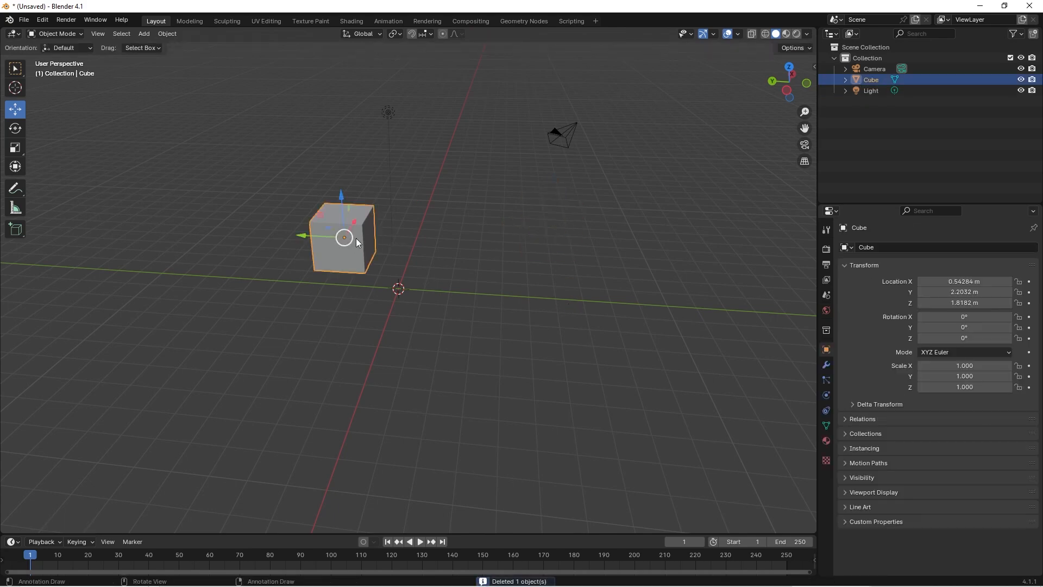
{"action": "key", "text": "shift+d"}
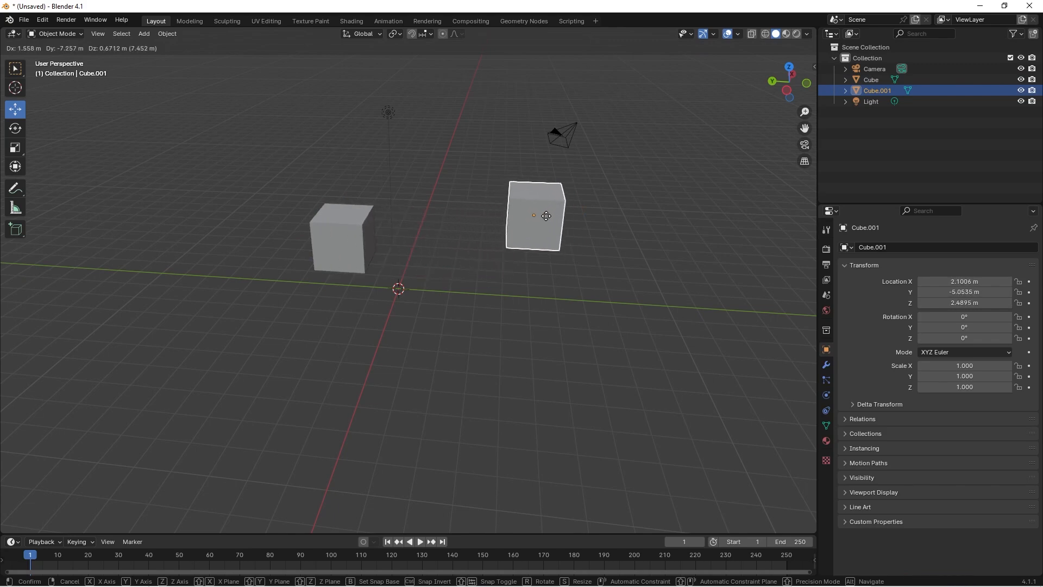
{"action": "key", "text": "Escape"}
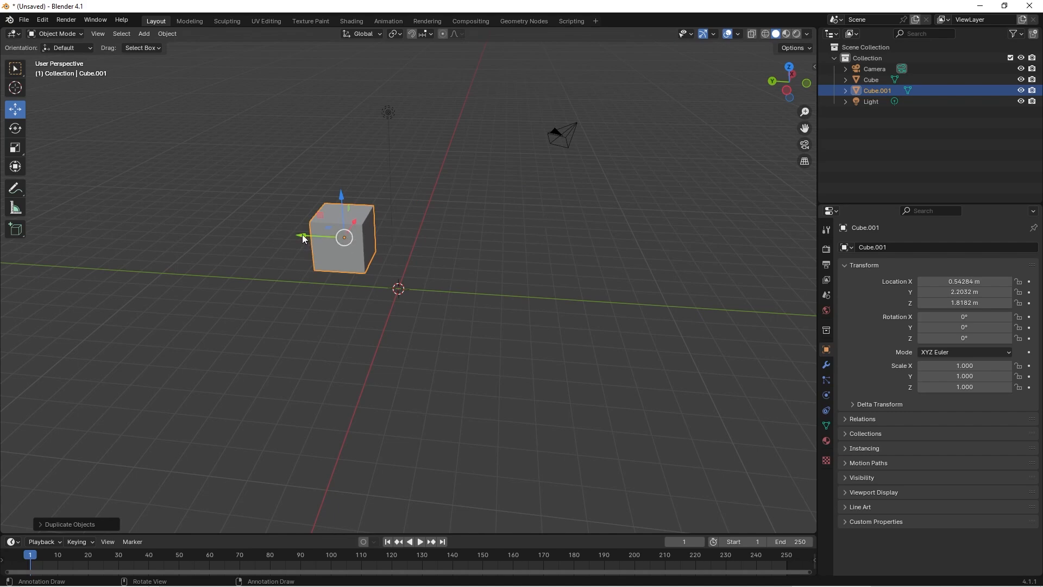
{"action": "left_click_drag", "start_coordinate": [305, 236], "coordinate": [369, 244]}
{"action": "left_click", "coordinate": [406, 246]}
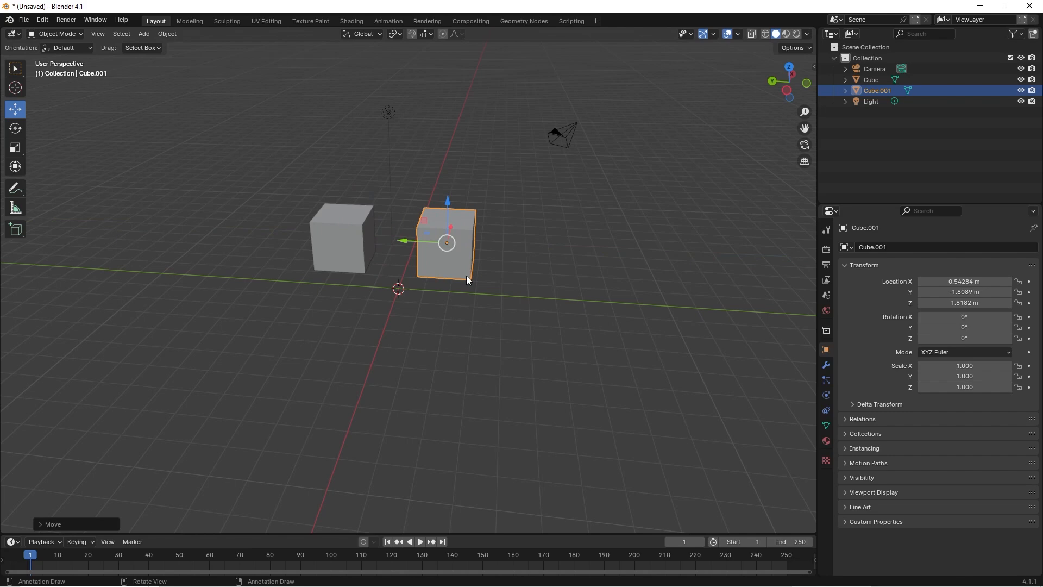
Step: Delete the copied cube and move the original freely to about X 1.53 m, Y -3.21 m and Z 1.99 m
{"action": "key", "text": "Delete"}
{"action": "left_click", "coordinate": [368, 251]}
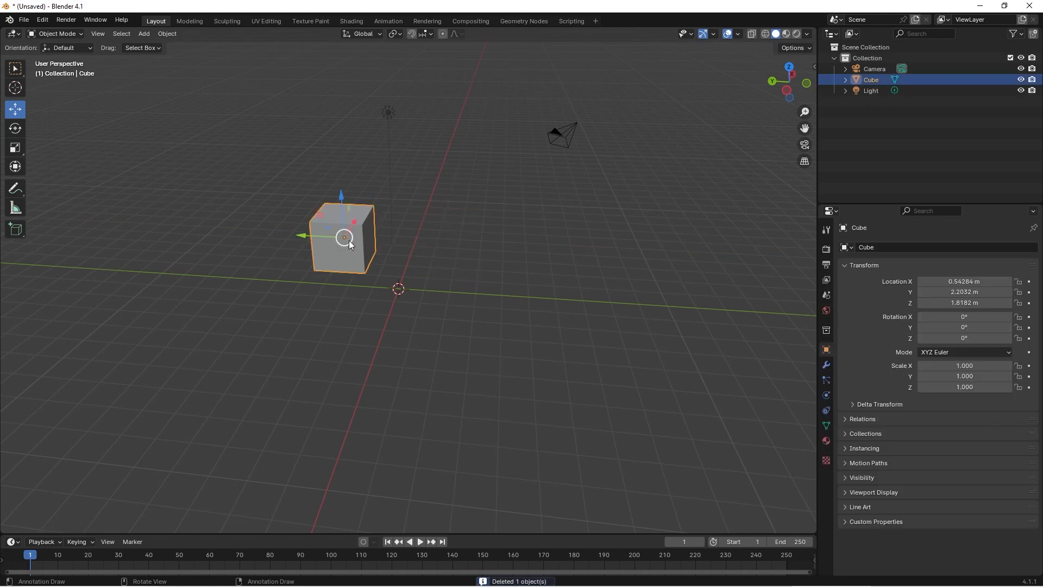
{"action": "left_click_drag", "start_coordinate": [347, 236], "coordinate": [489, 232]}
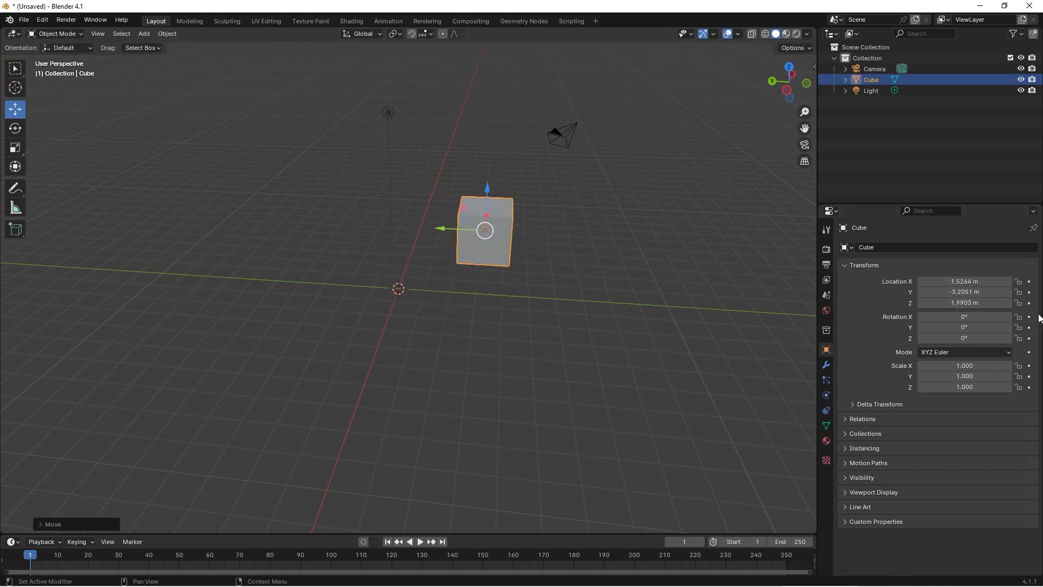
Step: Set the cube's X, Y and Z locations together to 0 m
{"action": "left_click_drag", "start_coordinate": [960, 303], "coordinate": [959, 282]}
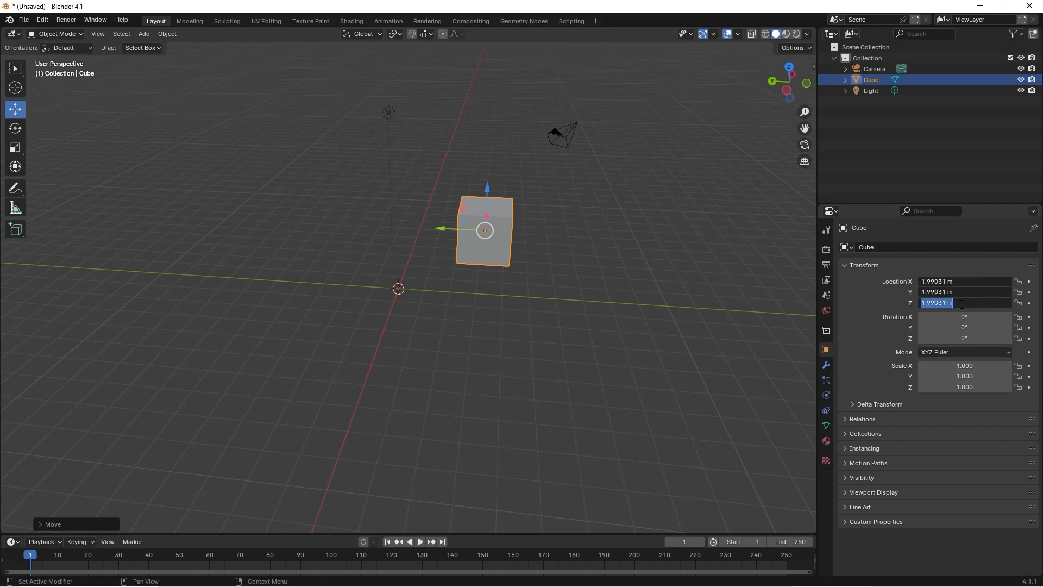
{"action": "type", "text": "0"}
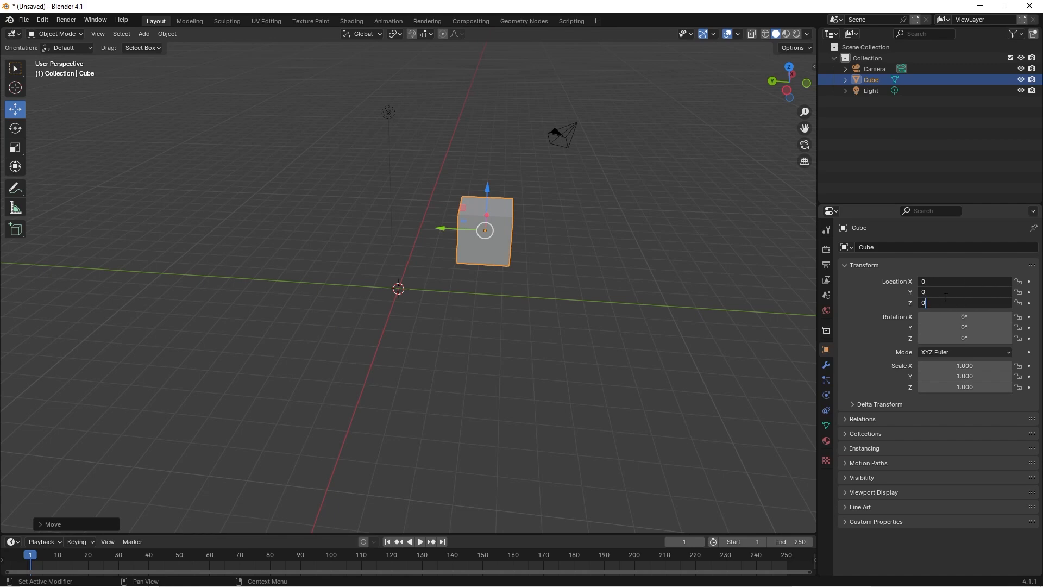
{"action": "key", "text": "Return"}
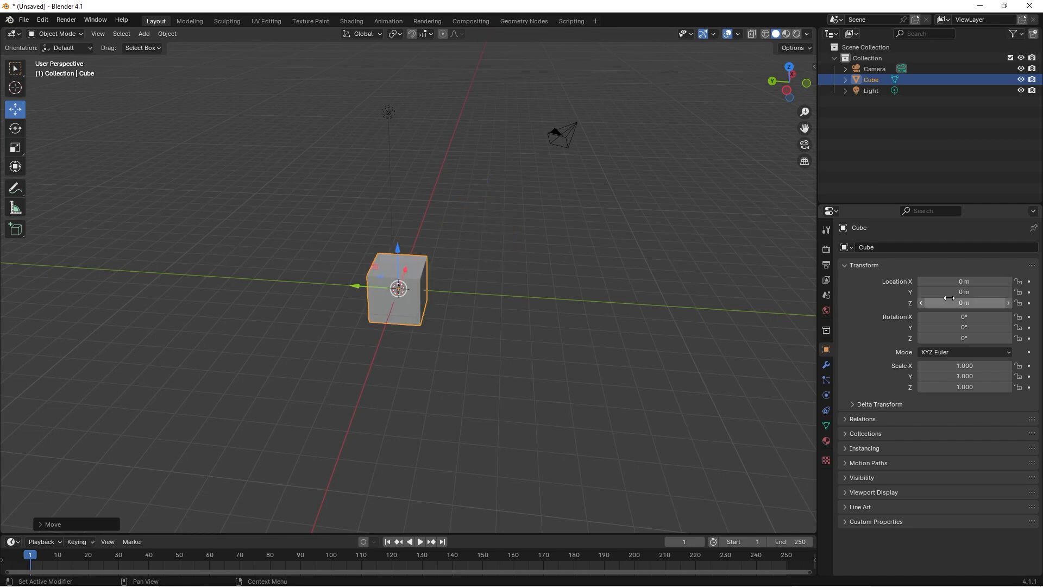
Step: Frame the selected cube in the viewport with Frame Selected
{"action": "middle_click_drag", "start_coordinate": [398, 372], "coordinate": [462, 347]}
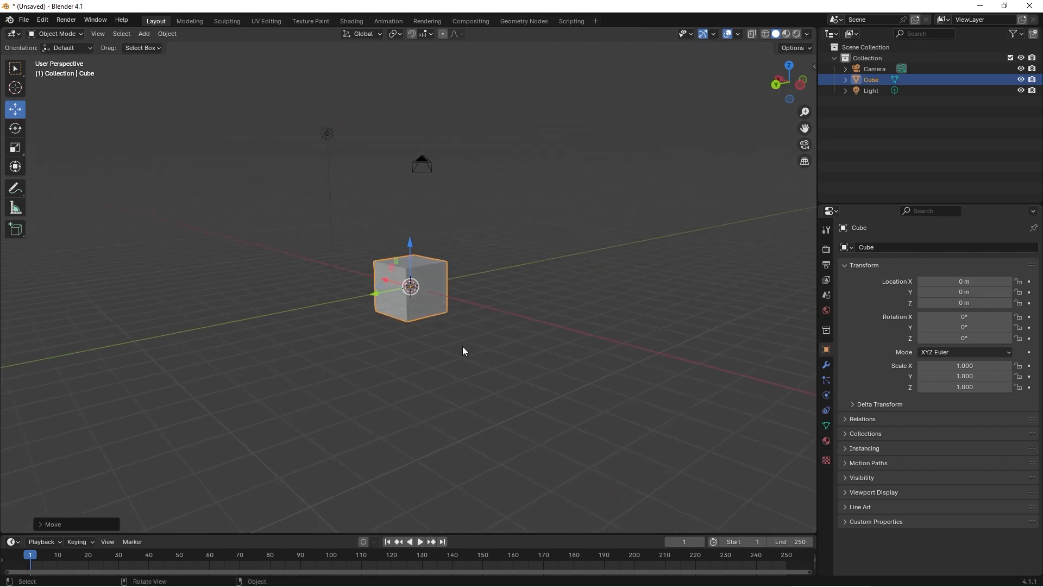
{"action": "scroll", "coordinate": [462, 346], "scroll_direction": "up", "scroll_amount": 5}
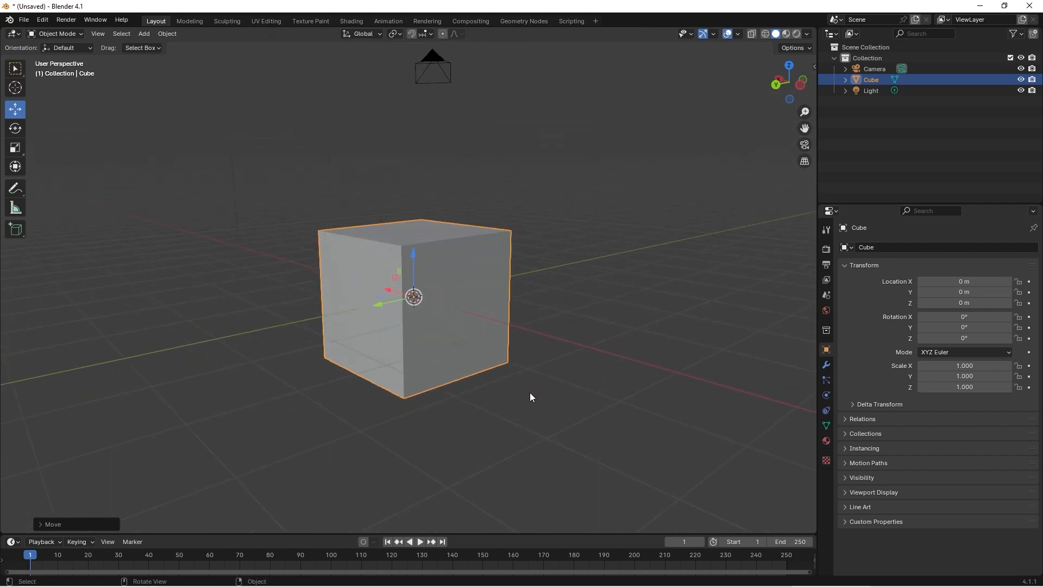
{"action": "scroll", "coordinate": [530, 393], "scroll_direction": "up", "scroll_amount": 1}
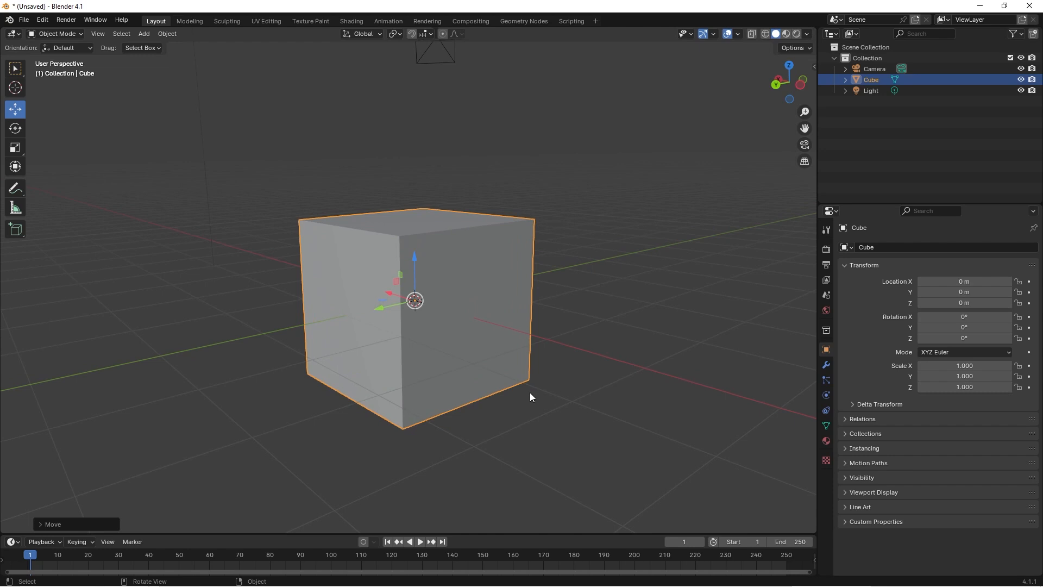
{"action": "scroll", "coordinate": [529, 393], "scroll_direction": "down", "scroll_amount": 10}
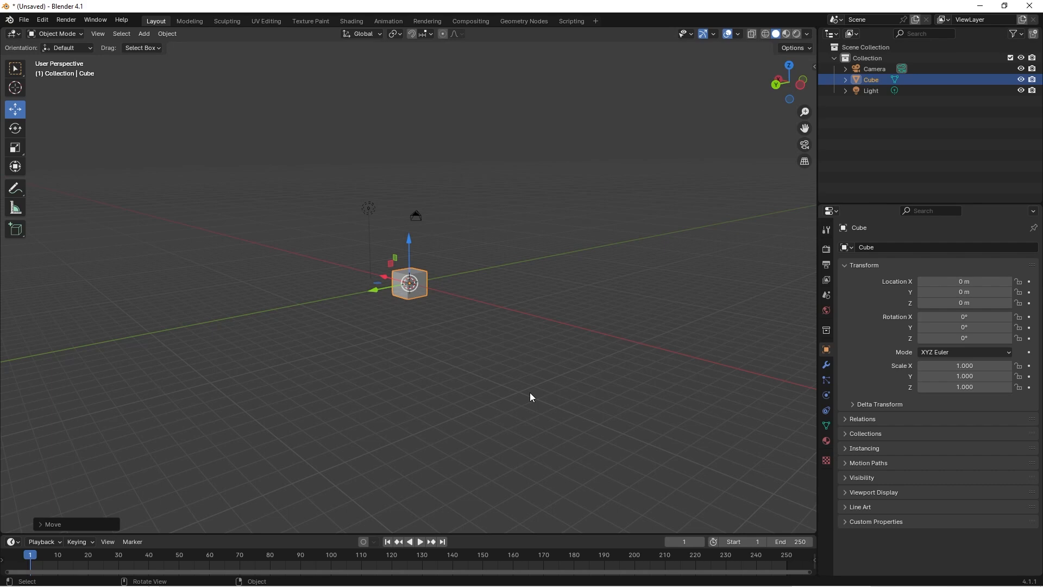
{"action": "scroll", "coordinate": [530, 393], "scroll_direction": "up", "scroll_amount": 10}
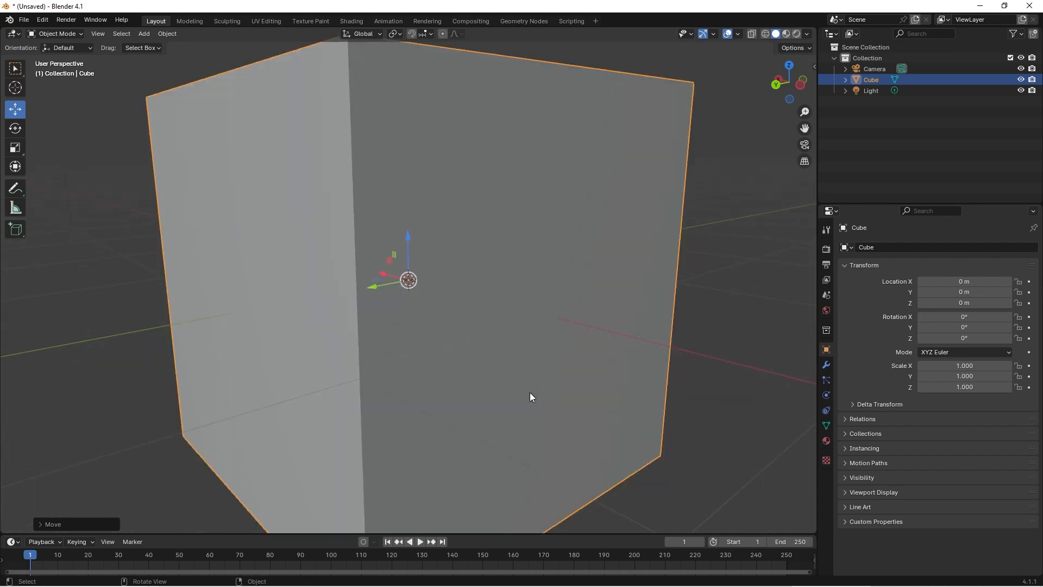
{"action": "scroll", "coordinate": [531, 393], "scroll_direction": "down", "scroll_amount": 10}
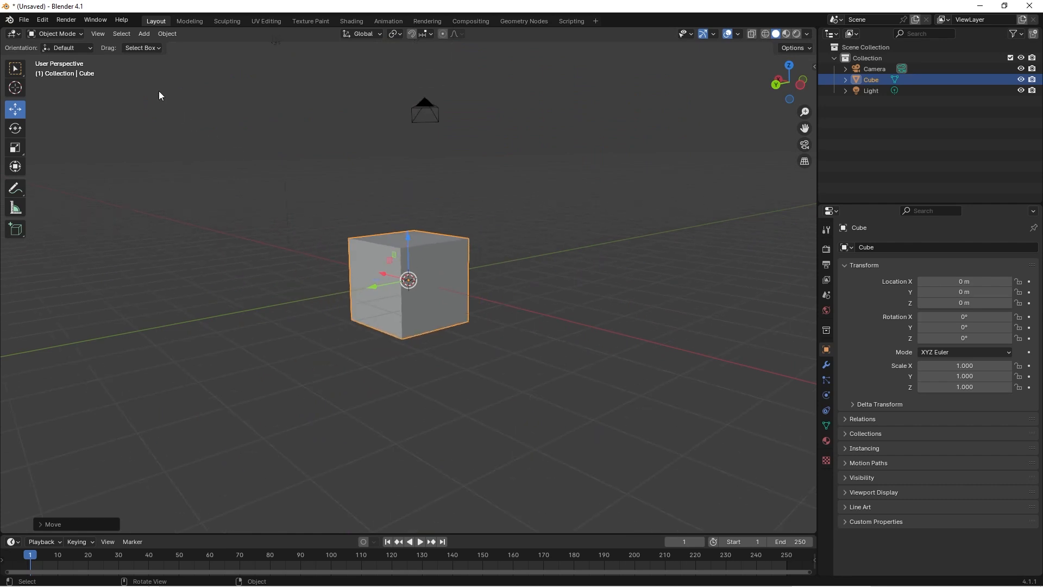
{"action": "left_click", "coordinate": [99, 36]}
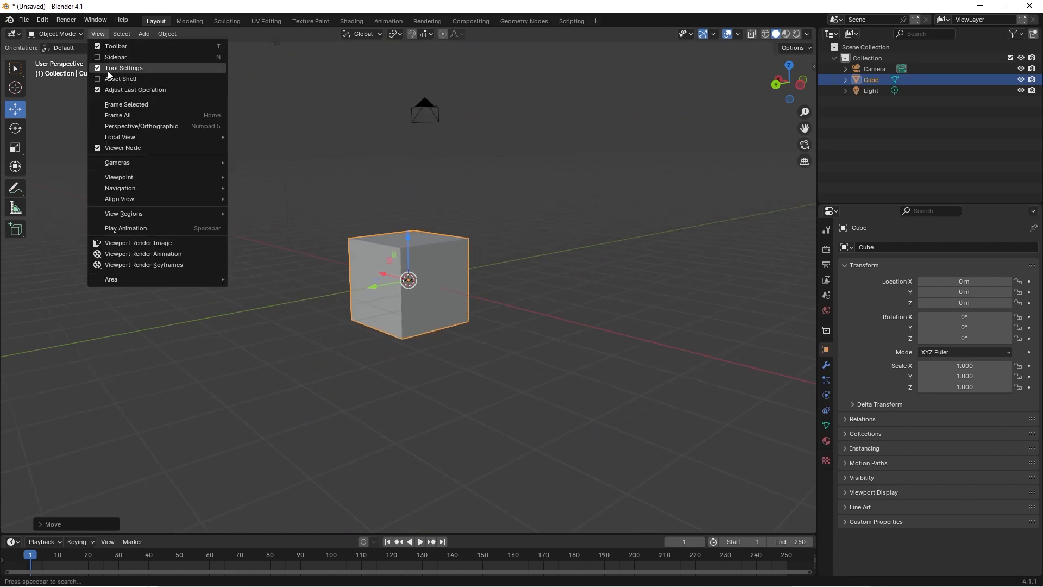
{"action": "left_click", "coordinate": [116, 106]}
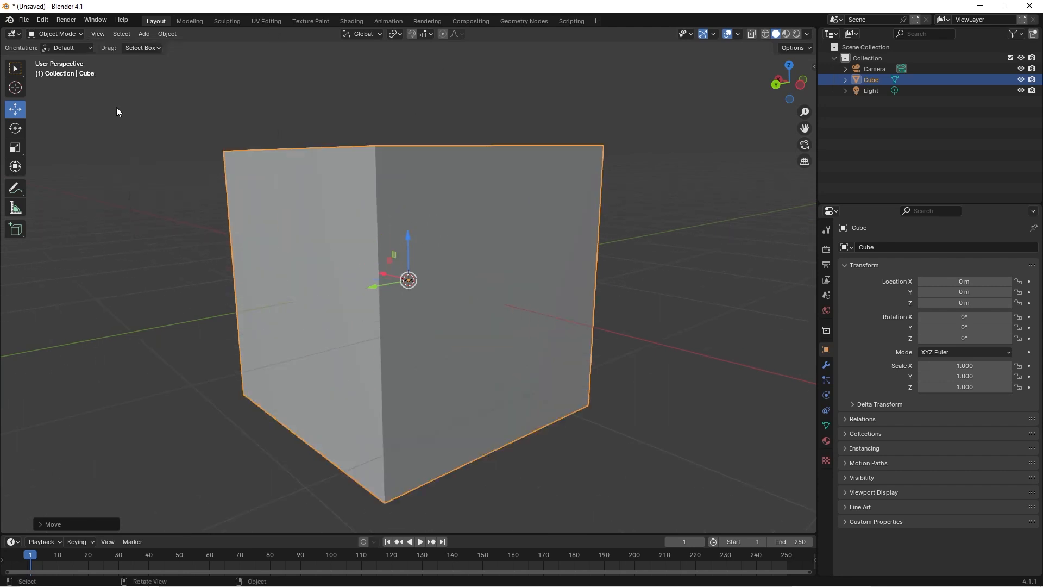
Step: Rotate the cube freehand about the X axis only, to about -36.5°
{"action": "scroll", "coordinate": [519, 270], "scroll_direction": "down", "scroll_amount": 4}
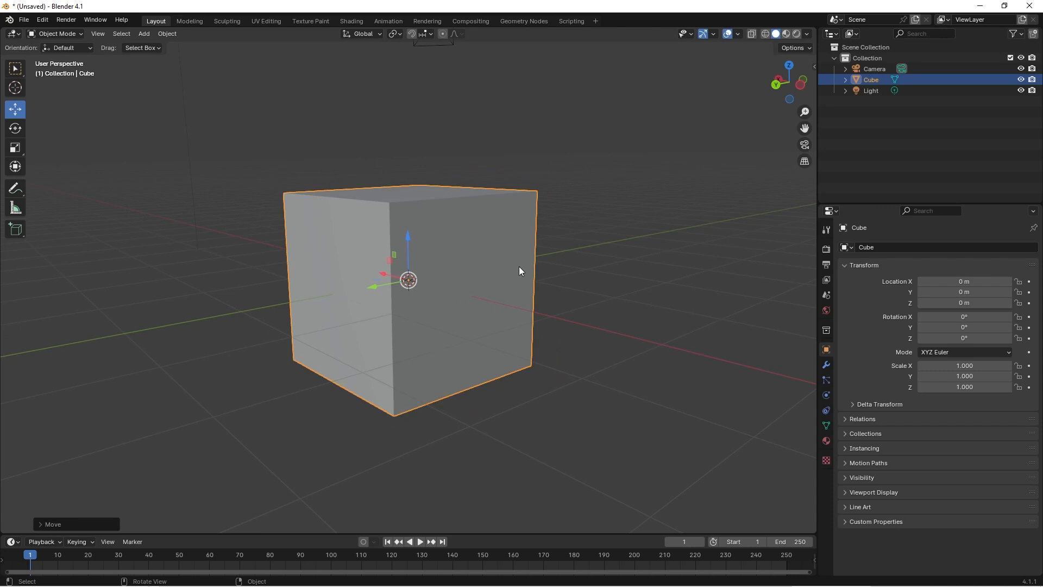
{"action": "middle_click_drag", "start_coordinate": [586, 294], "coordinate": [568, 311]}
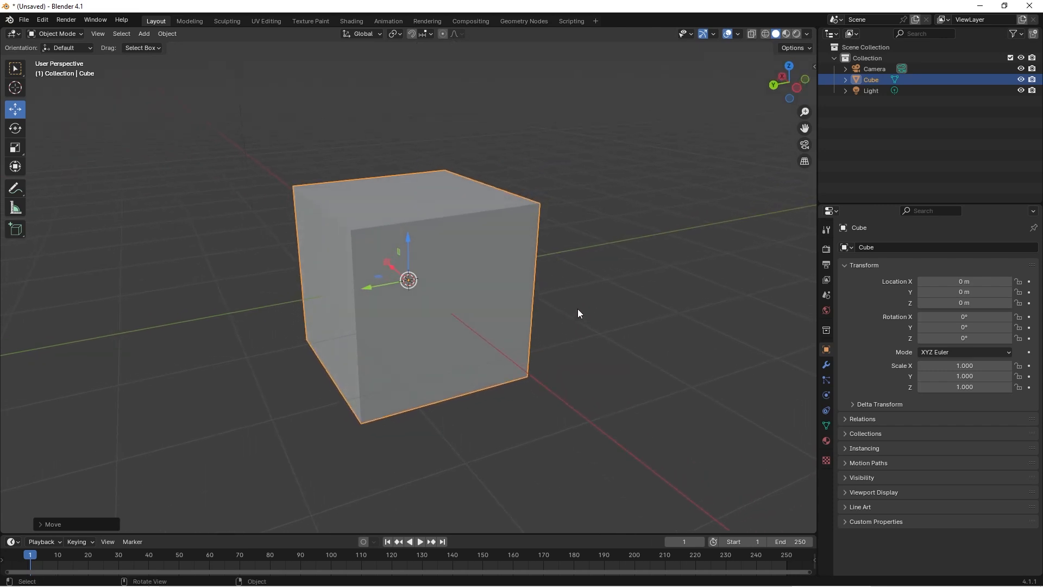
{"action": "scroll", "coordinate": [578, 310], "scroll_direction": "down", "scroll_amount": 3}
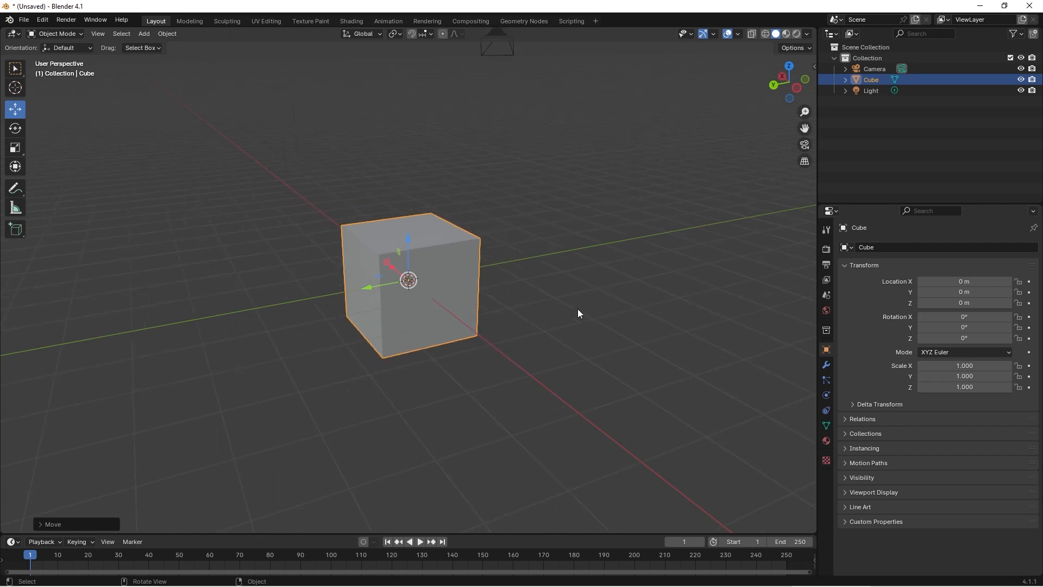
{"action": "left_click", "coordinate": [16, 127]}
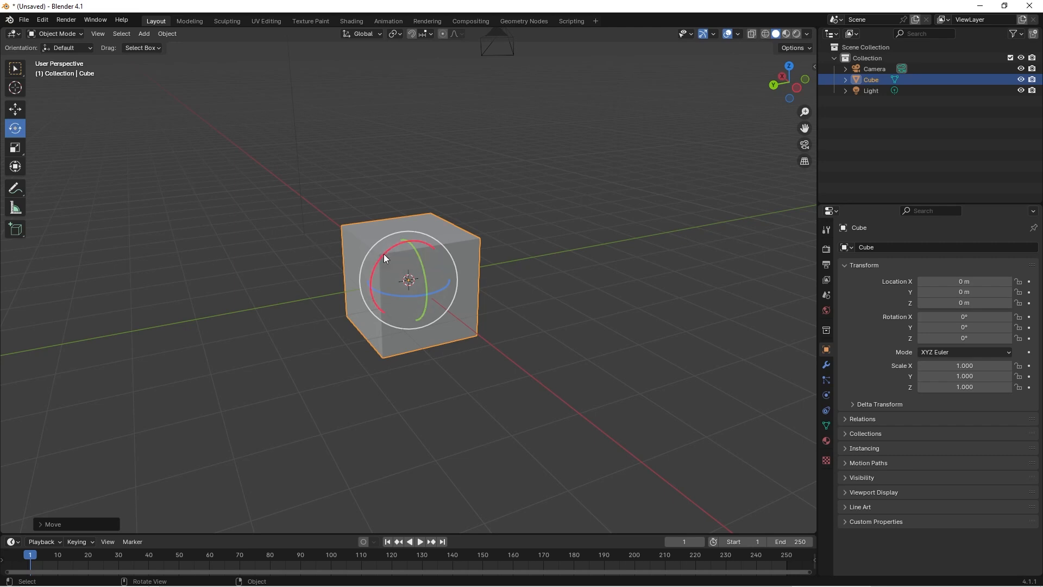
{"action": "left_click_drag", "start_coordinate": [384, 253], "coordinate": [421, 272]}
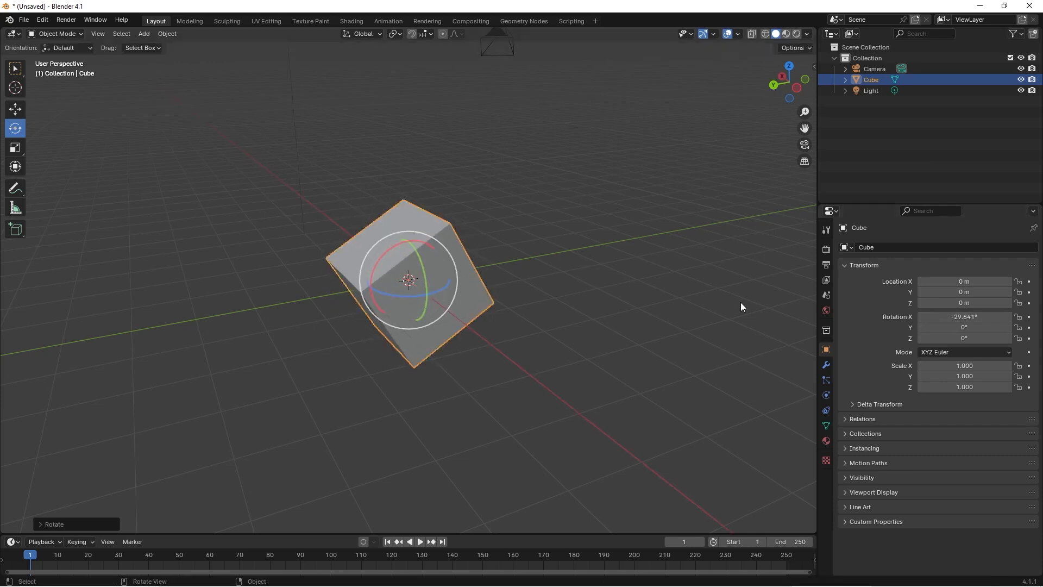
{"action": "mouse_move", "coordinate": [372, 268]}
{"action": "left_mouse_down"}
{"action": "mouse_move", "coordinate": [409, 251]}
{"action": "mouse_move", "coordinate": [381, 273]}
{"action": "left_mouse_up"}
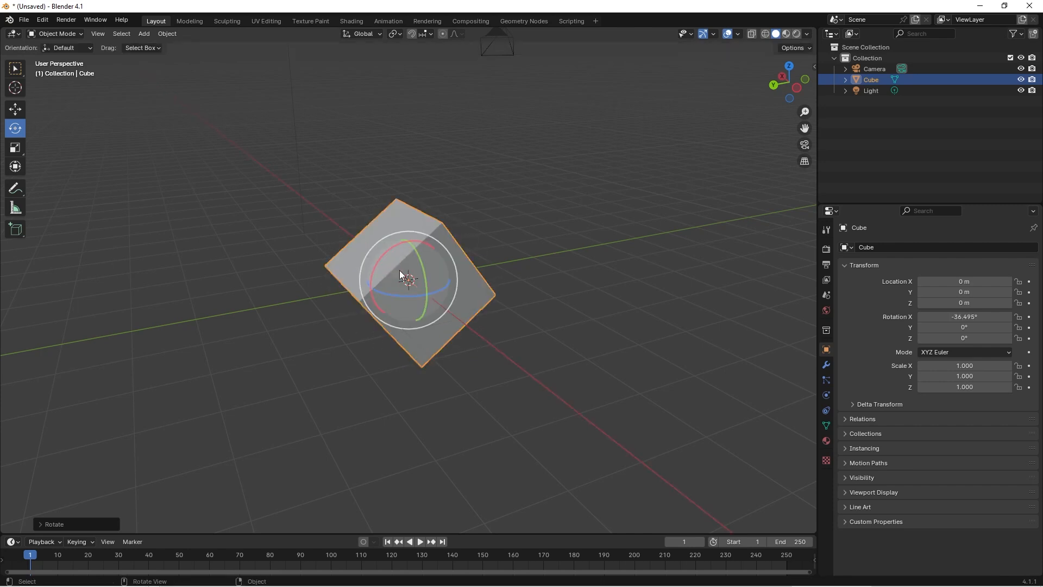
Step: Set the cube's X rotation to exactly 45°
{"action": "left_click", "coordinate": [974, 317]}
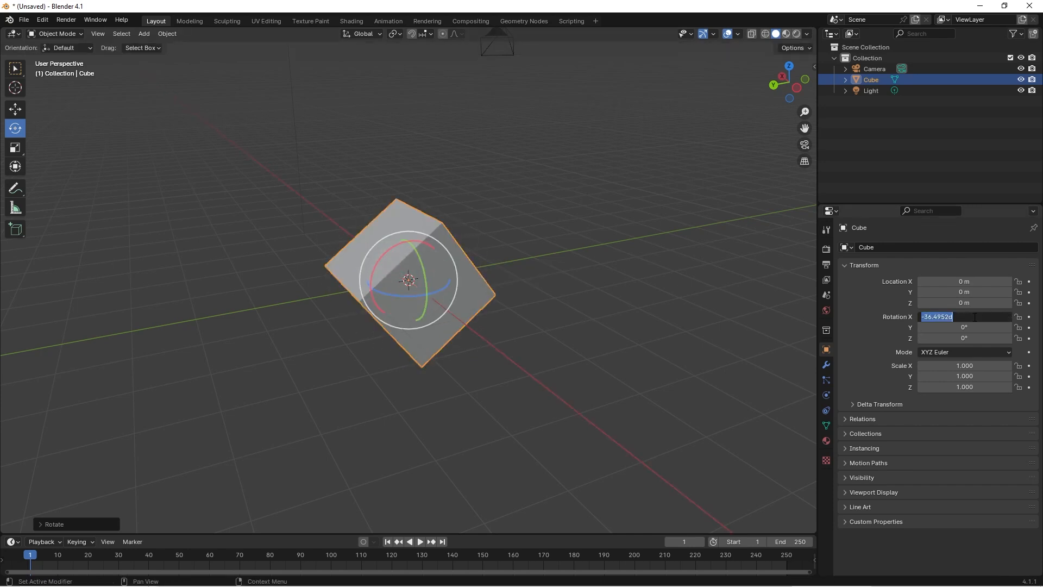
{"action": "type", "text": "45"}
{"action": "key", "text": "Return"}
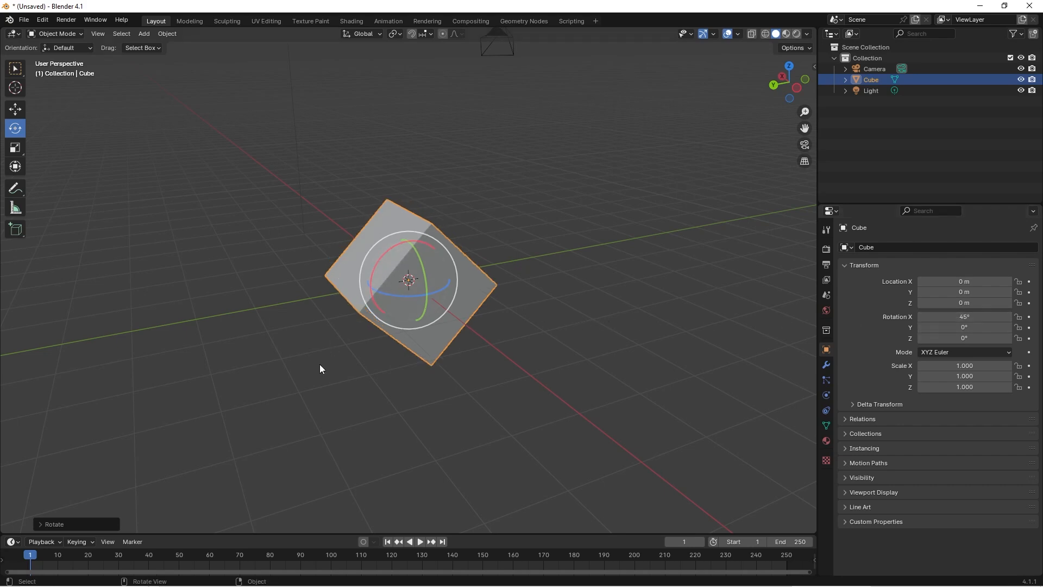
Step: Rotate the cube about the Y axis and then freely with Trackball, to about X -6.4°, Y -89.5° and Z -75.4°
{"action": "middle_click_drag", "start_coordinate": [313, 363], "coordinate": [373, 378]}
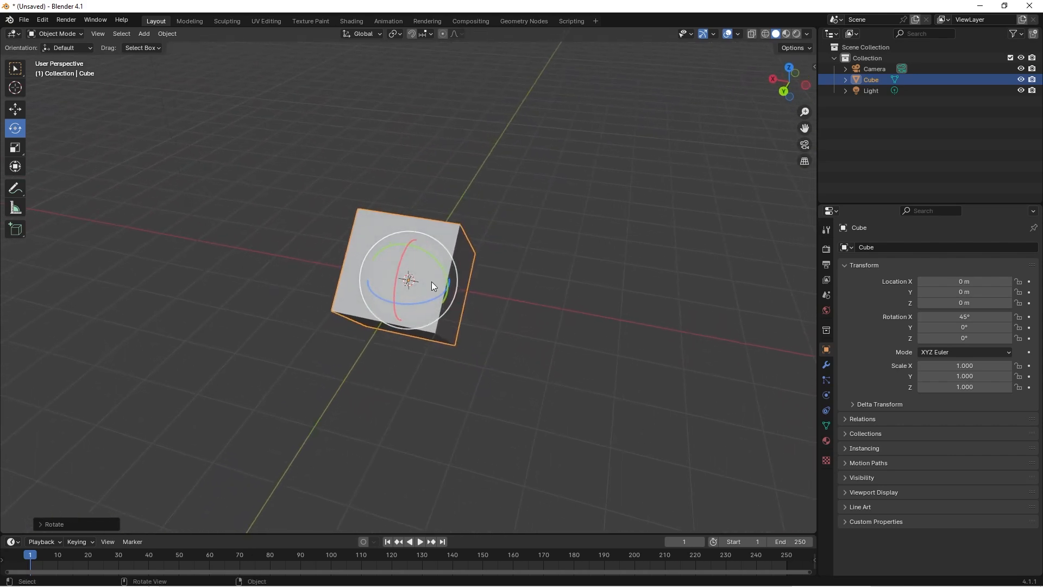
{"action": "left_click_drag", "start_coordinate": [420, 249], "coordinate": [381, 305]}
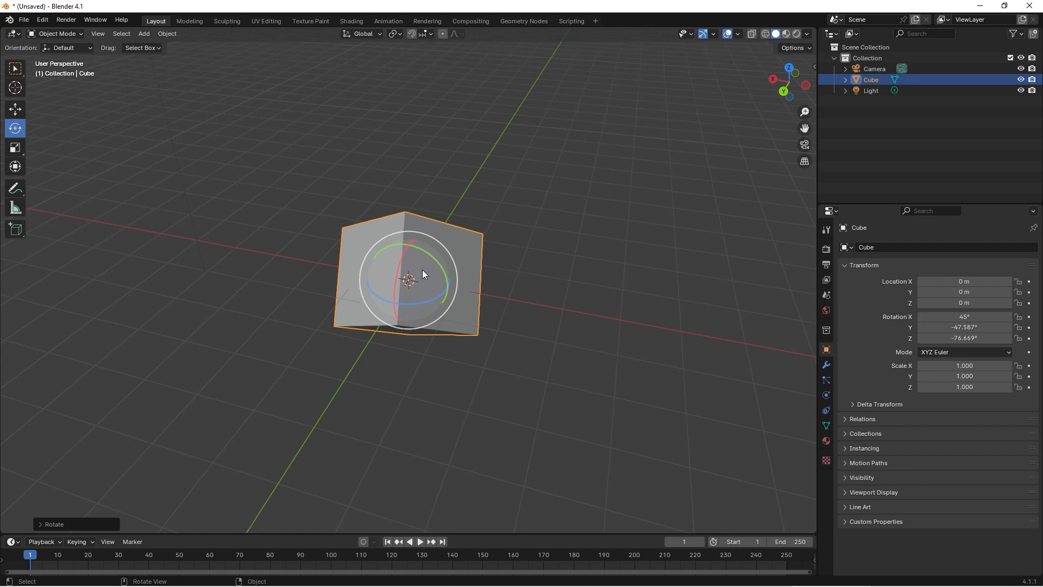
{"action": "mouse_move", "coordinate": [422, 269]}
{"action": "left_mouse_down"}
{"action": "mouse_move", "coordinate": [408, 232]}
{"action": "mouse_move", "coordinate": [373, 250]}
{"action": "mouse_move", "coordinate": [373, 279]}
{"action": "mouse_move", "coordinate": [346, 288]}
{"action": "mouse_move", "coordinate": [342, 270]}
{"action": "mouse_move", "coordinate": [378, 294]}
{"action": "mouse_move", "coordinate": [351, 295]}
{"action": "mouse_move", "coordinate": [362, 299]}
{"action": "mouse_move", "coordinate": [399, 265]}
{"action": "mouse_move", "coordinate": [426, 286]}
{"action": "mouse_move", "coordinate": [410, 282]}
{"action": "mouse_move", "coordinate": [416, 292]}
{"action": "mouse_move", "coordinate": [419, 264]}
{"action": "mouse_move", "coordinate": [433, 265]}
{"action": "left_mouse_up"}
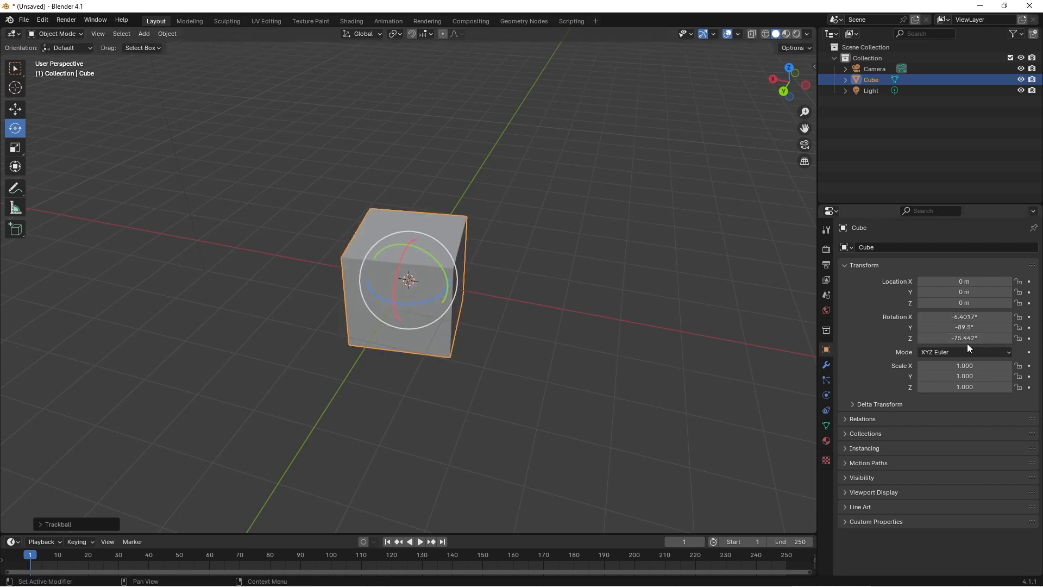
Step: Set the cube's X, Y and Z rotations together to 0°
{"action": "mouse_move", "coordinate": [967, 341]}
{"action": "left_mouse_down"}
{"action": "mouse_move", "coordinate": [965, 326]}
{"action": "mouse_move", "coordinate": [964, 342]}
{"action": "left_mouse_up"}
{"action": "type", "text": "0"}
{"action": "key", "text": "Return"}
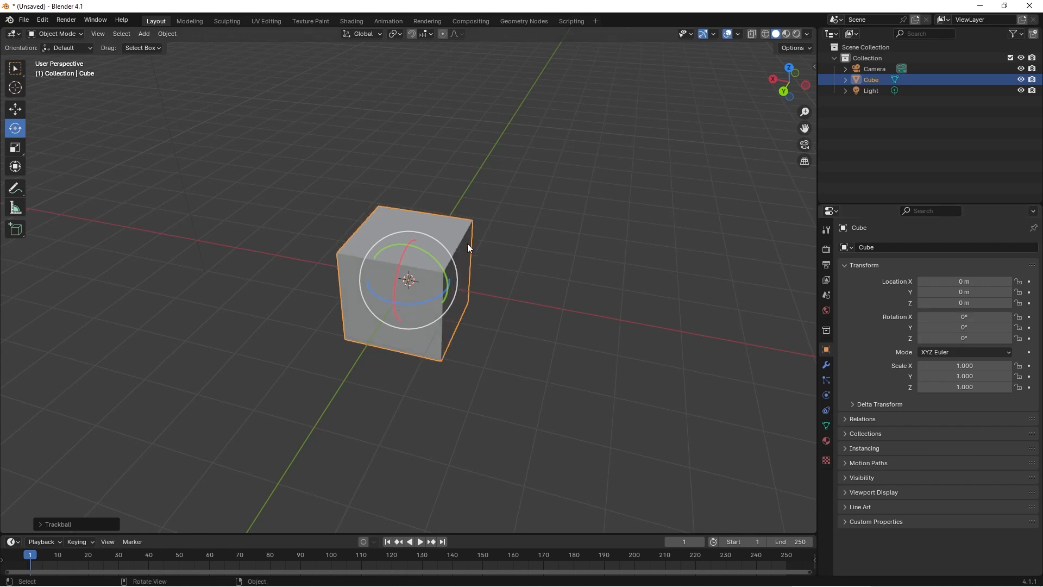
Step: Rotate the cube about the view axis from two different viewing angles, to about X -13.9°, Y 5.6° and Z 7.9°
{"action": "left_click_drag", "start_coordinate": [427, 237], "coordinate": [517, 306]}
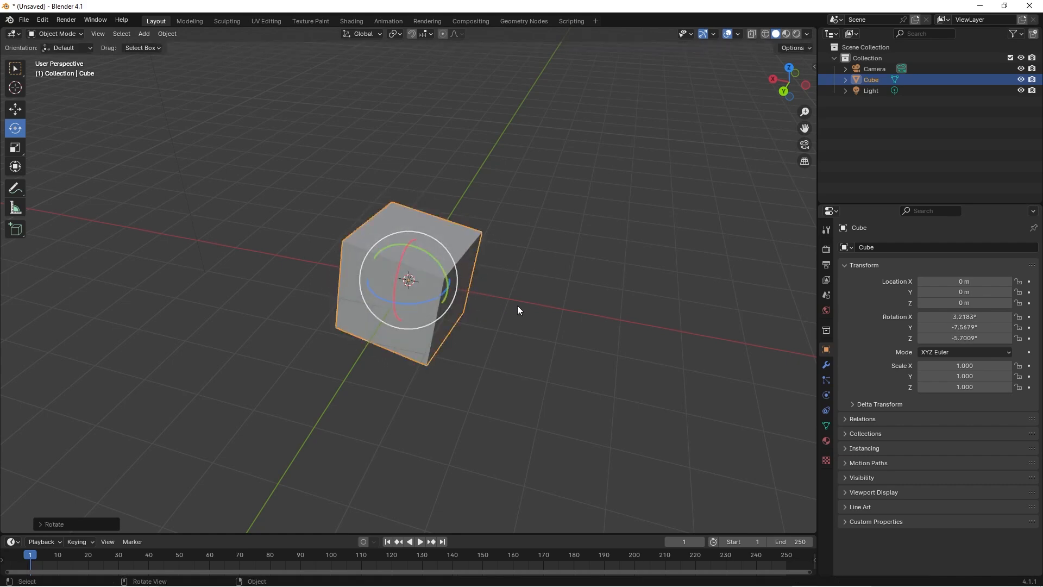
{"action": "middle_click_drag", "start_coordinate": [518, 305], "coordinate": [424, 249]}
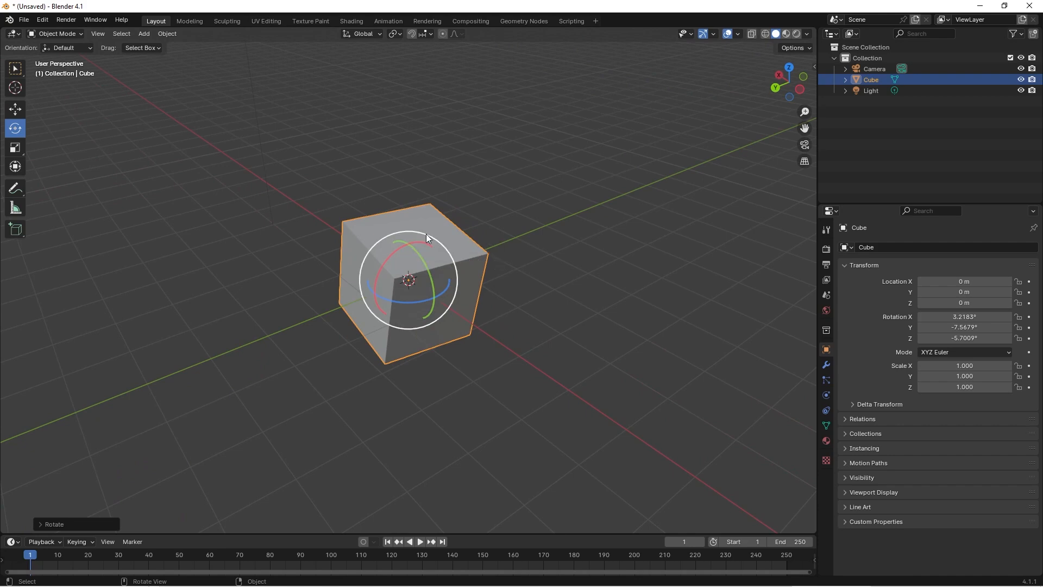
{"action": "left_click_drag", "start_coordinate": [426, 234], "coordinate": [403, 235]}
{"action": "middle_click_drag", "start_coordinate": [487, 378], "coordinate": [538, 372]}
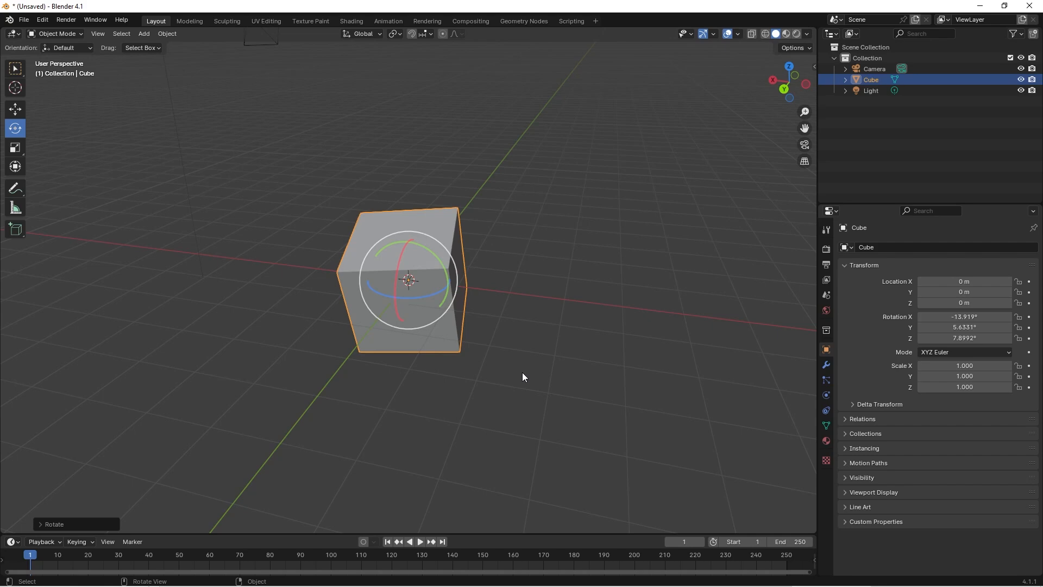
Step: Reset all three of the cube's rotation values to 0° at once
{"action": "left_click_drag", "start_coordinate": [976, 341], "coordinate": [977, 317]}
{"action": "type", "text": "0"}
{"action": "key", "text": "Return"}
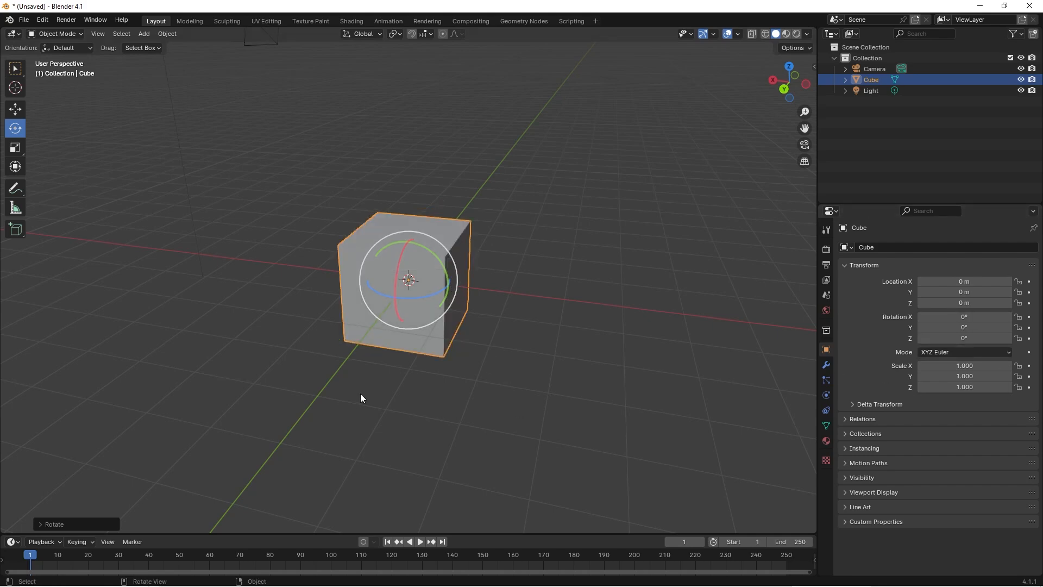
Step: Scale the cube one axis at a time, to about 2.64 in Z, 2.64 in X and 3.35 in Y
{"action": "left_click", "coordinate": [17, 153]}
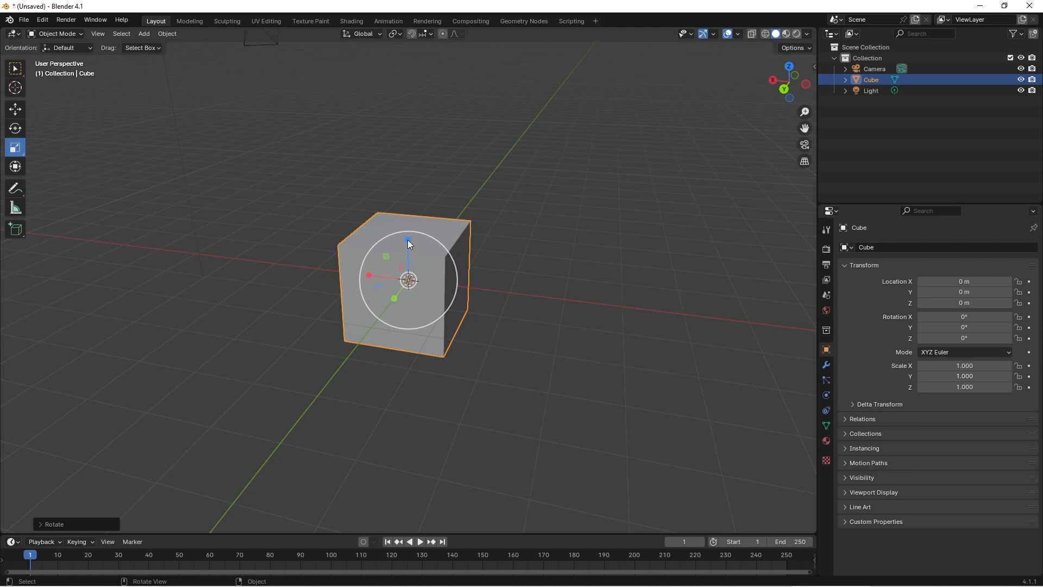
{"action": "left_click_drag", "start_coordinate": [408, 243], "coordinate": [408, 162]}
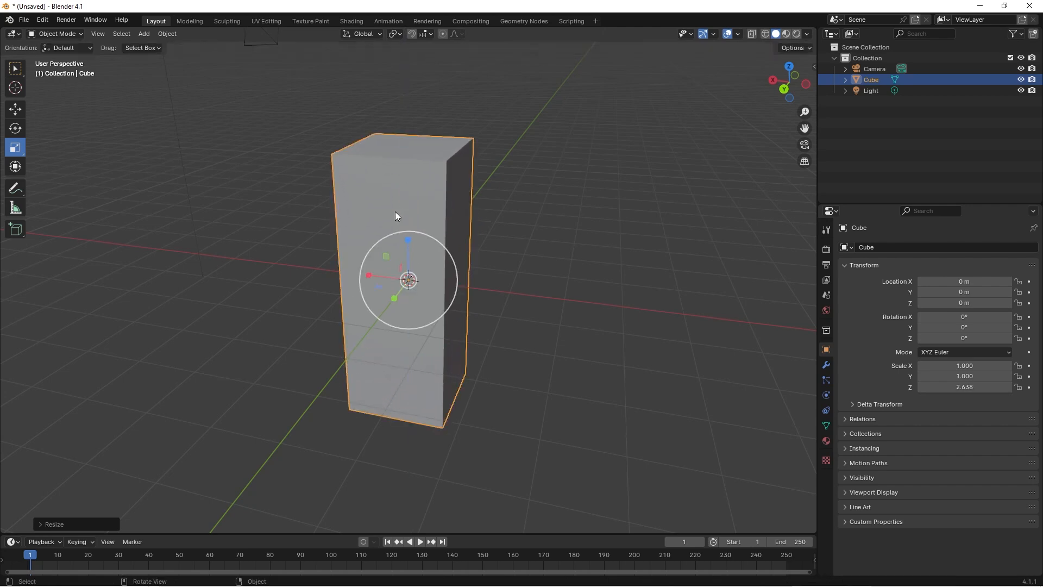
{"action": "left_click_drag", "start_coordinate": [369, 276], "coordinate": [291, 272]}
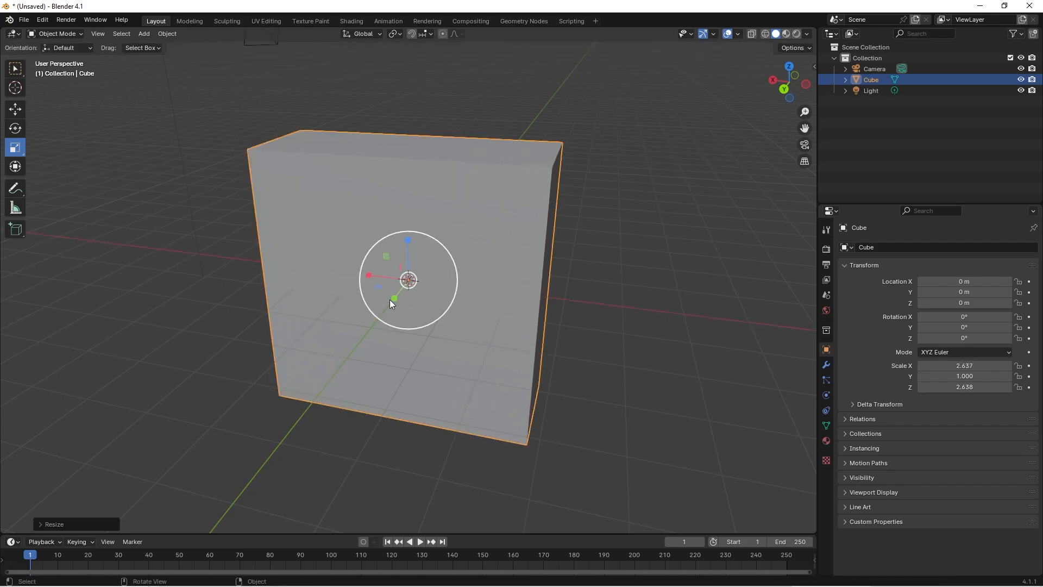
{"action": "left_click_drag", "start_coordinate": [394, 298], "coordinate": [478, 335]}
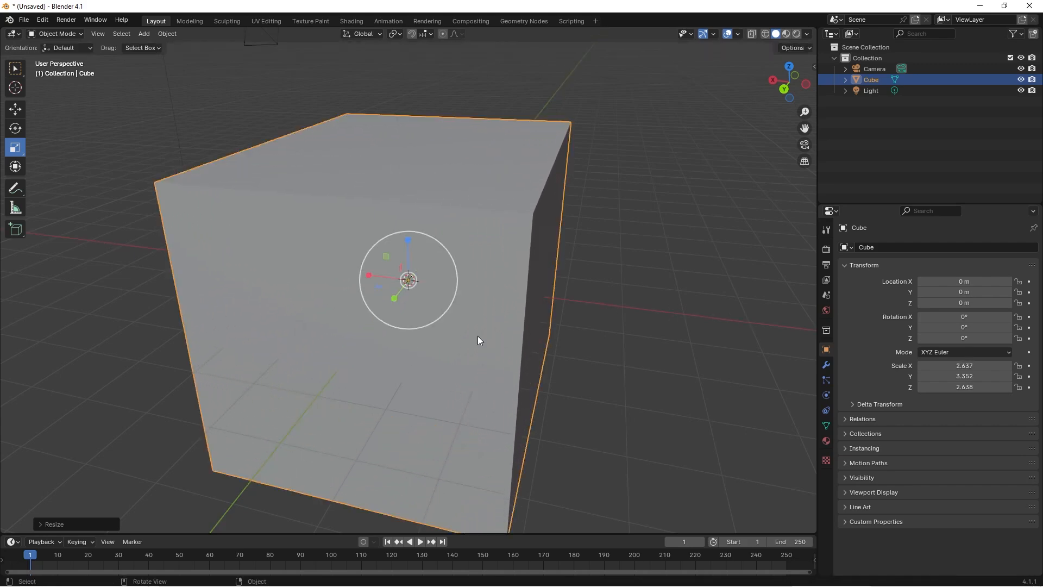
Step: Scale the cube uniformly, down to about X 1.12, Y 1.42, Z 1.12, and back up to about X 4.46, Y 5.68, Z 4.47
{"action": "scroll", "coordinate": [618, 314], "scroll_direction": "down", "scroll_amount": 5}
{"action": "middle_click_drag", "start_coordinate": [592, 340], "coordinate": [549, 346]}
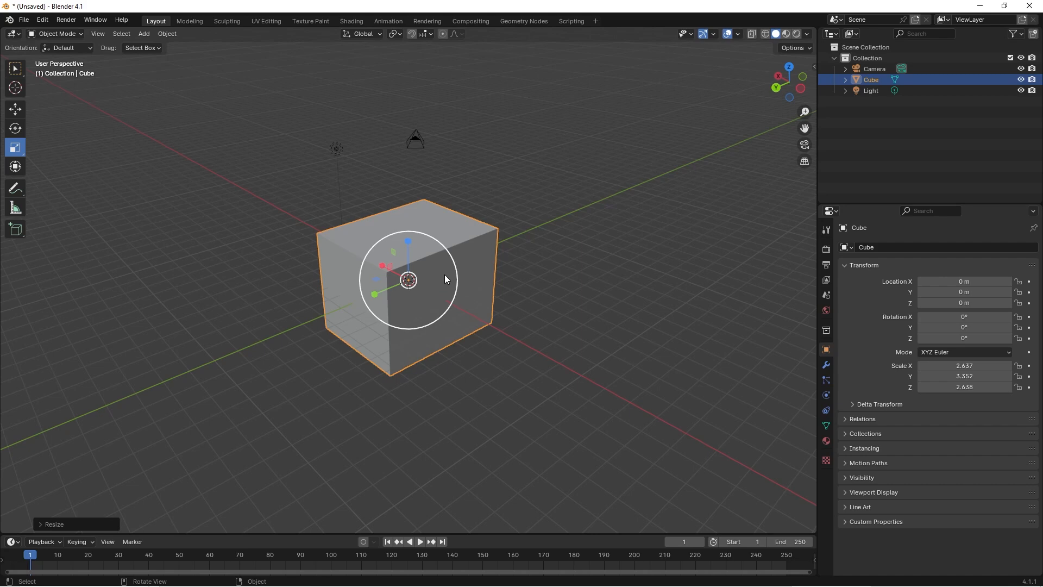
{"action": "key", "text": "s"}
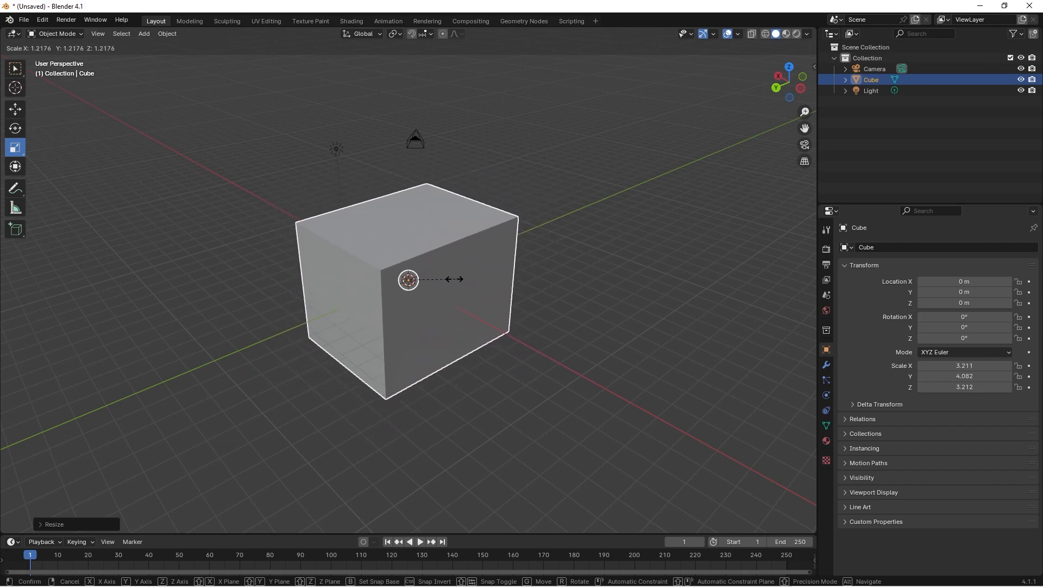
{"action": "left_click", "coordinate": [422, 280]}
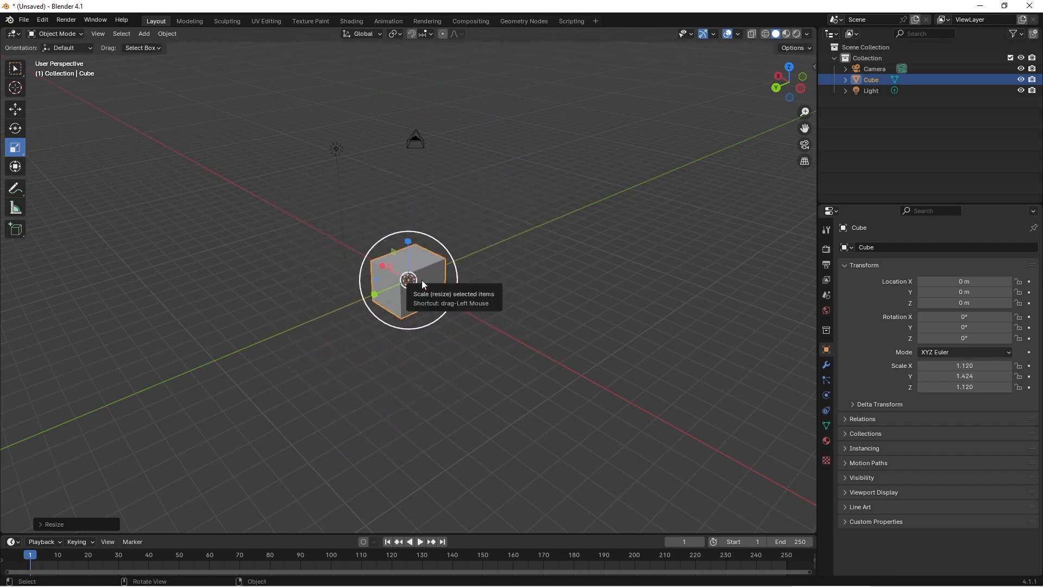
{"action": "left_click_drag", "start_coordinate": [419, 279], "coordinate": [453, 281]}
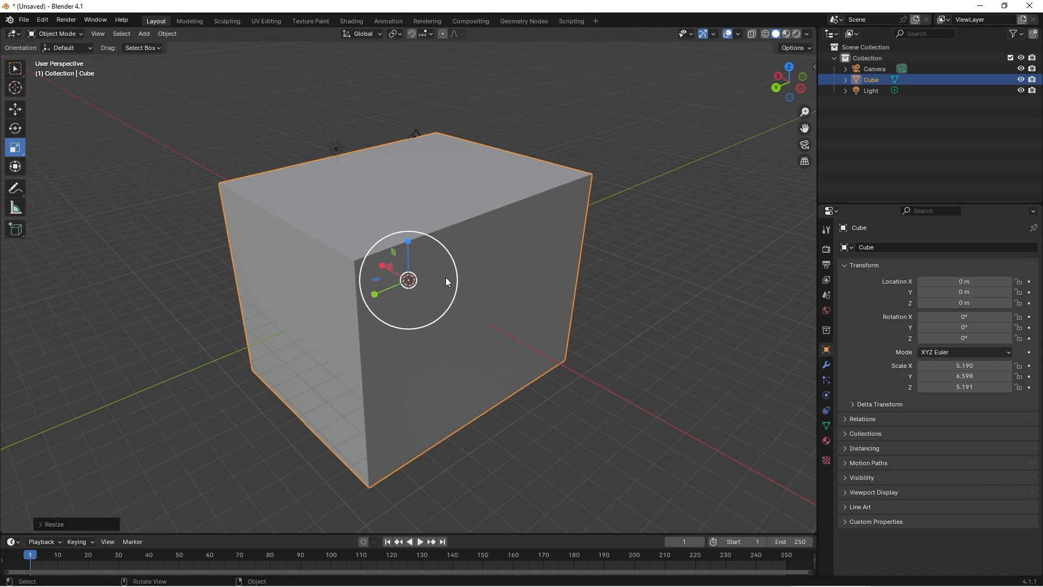
{"action": "left_click_drag", "start_coordinate": [445, 281], "coordinate": [483, 314]}
Step: Scale the cube along Y only to about 5.25 and along X only to about 4.90
{"action": "middle_click_drag", "start_coordinate": [477, 302], "coordinate": [442, 291]}
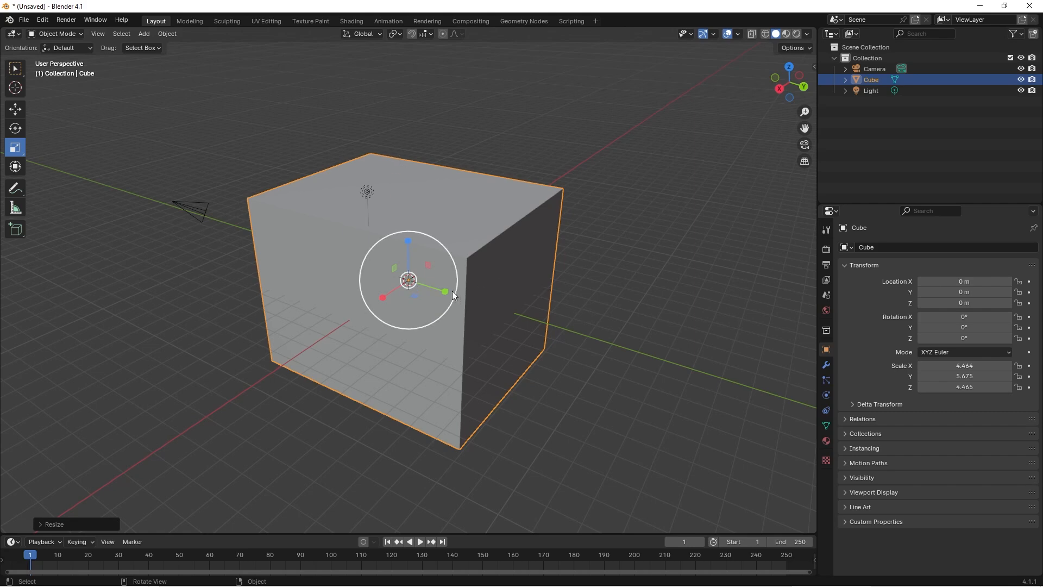
{"action": "left_click_drag", "start_coordinate": [445, 292], "coordinate": [443, 290]}
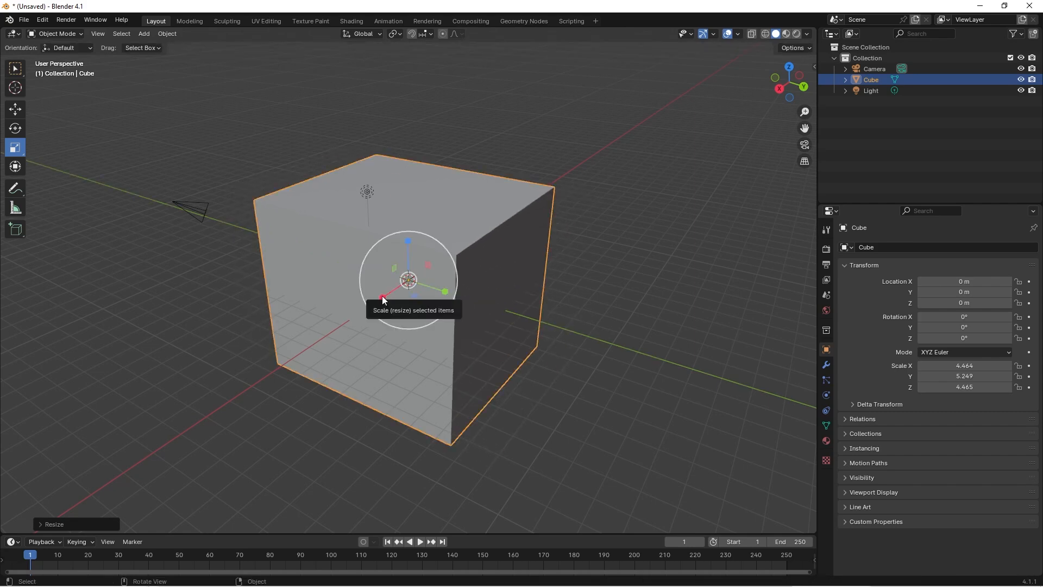
{"action": "mouse_move", "coordinate": [379, 299]}
{"action": "left_mouse_down"}
{"action": "mouse_move", "coordinate": [368, 302]}
{"action": "mouse_move", "coordinate": [380, 299]}
{"action": "left_mouse_up"}
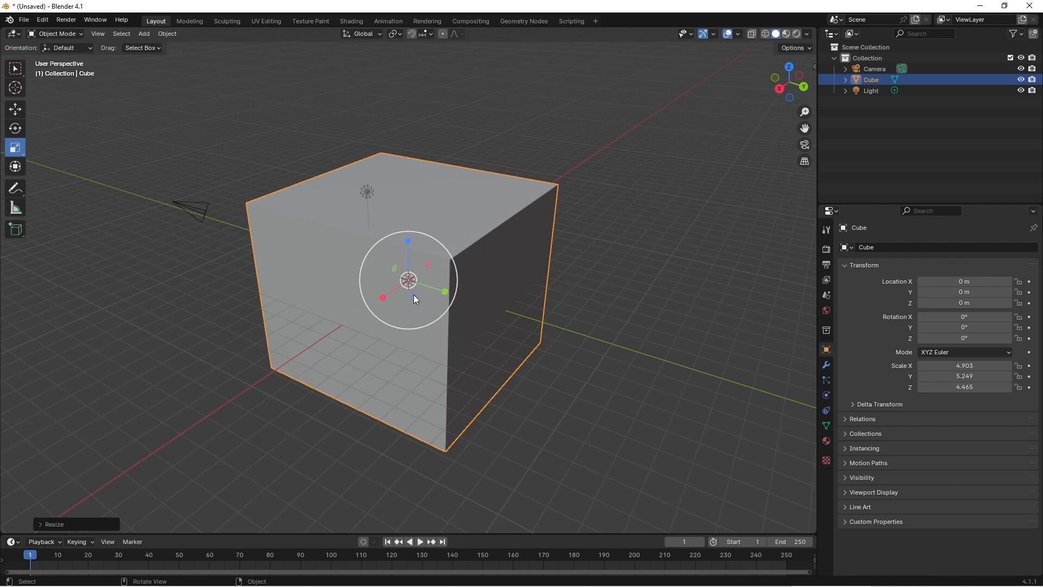
Step: Scale the cube in the XY plane to about X 3.41 and Y 3.65, and raise it to about 4.55 m in Z
{"action": "mouse_move", "coordinate": [414, 296]}
{"action": "left_mouse_down"}
{"action": "mouse_move", "coordinate": [433, 309]}
{"action": "mouse_move", "coordinate": [402, 287]}
{"action": "mouse_move", "coordinate": [450, 326]}
{"action": "mouse_move", "coordinate": [419, 287]}
{"action": "left_mouse_up"}
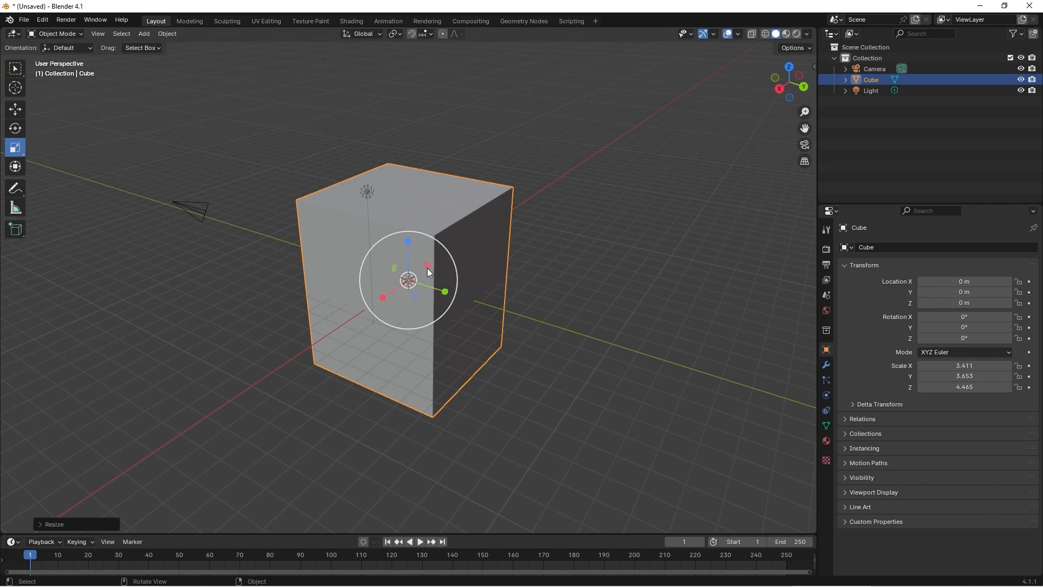
{"action": "left_click", "coordinate": [15, 110]}
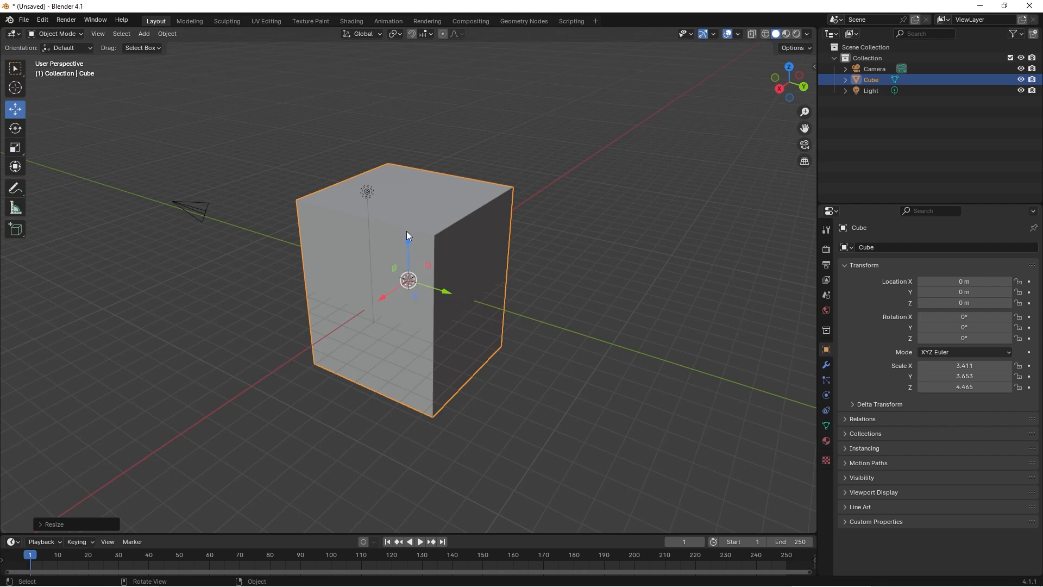
{"action": "left_click_drag", "start_coordinate": [408, 240], "coordinate": [408, 148]}
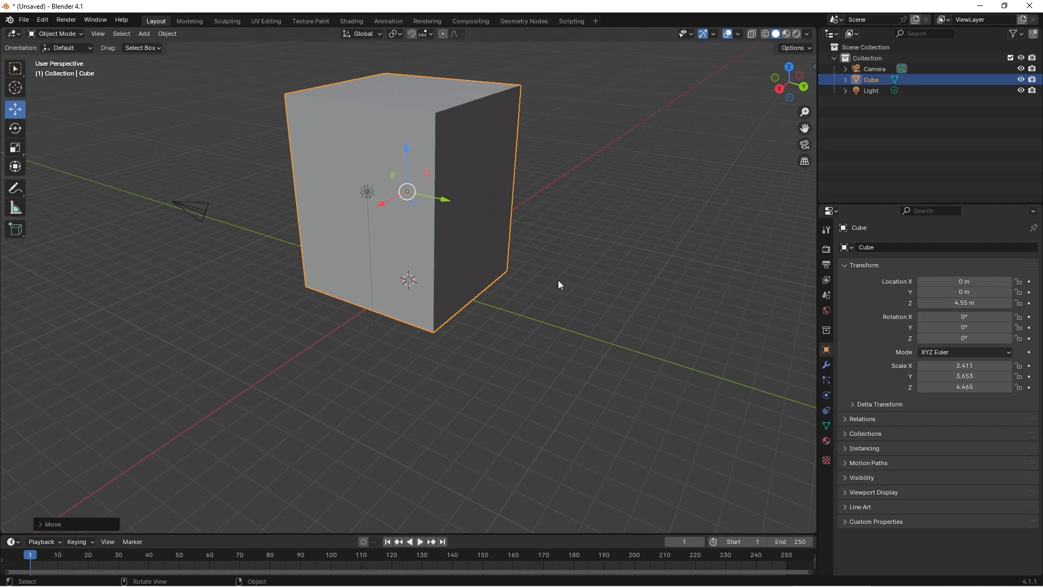
Step: Move the cube two axes at a time, to about X -4.21 m, Y 0.05 m and Z 1.80 m
{"action": "middle_click_drag", "start_coordinate": [558, 279], "coordinate": [559, 312]}
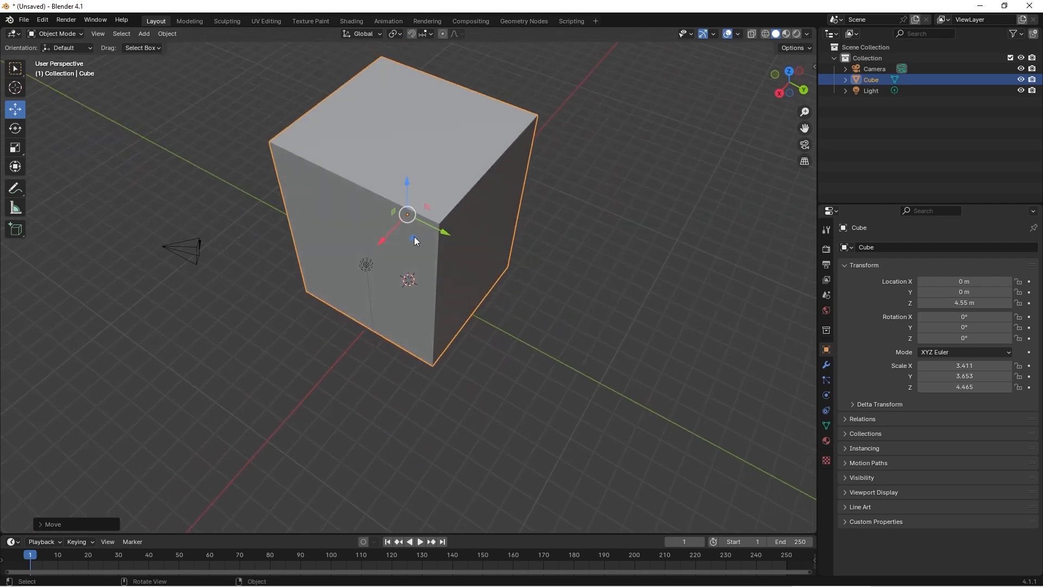
{"action": "left_click_drag", "start_coordinate": [414, 239], "coordinate": [504, 297]}
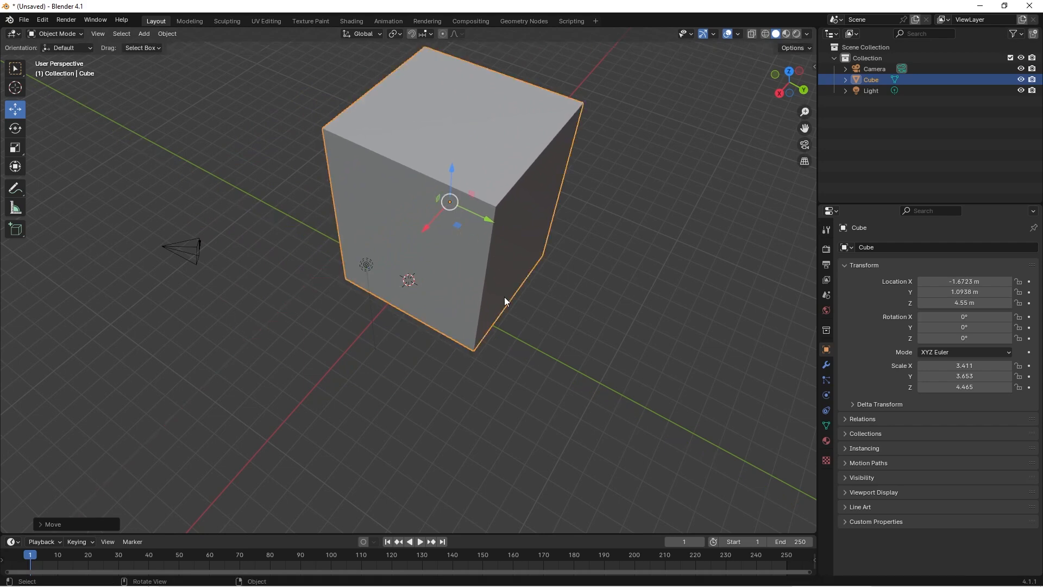
{"action": "middle_click_drag", "start_coordinate": [504, 297], "coordinate": [498, 248]}
{"action": "left_click_drag", "start_coordinate": [457, 191], "coordinate": [439, 217]}
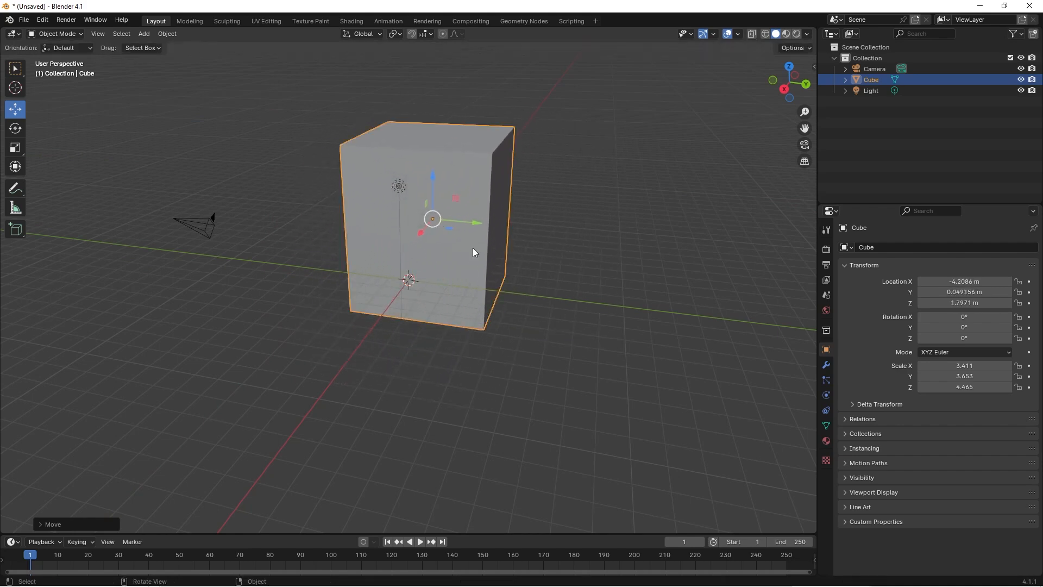
Step: Reset the cube's location to 0 m and its scale to 1 on all three axes
{"action": "left_click_drag", "start_coordinate": [958, 303], "coordinate": [959, 282]}
{"action": "type", "text": "0"}
{"action": "key", "text": "Return"}
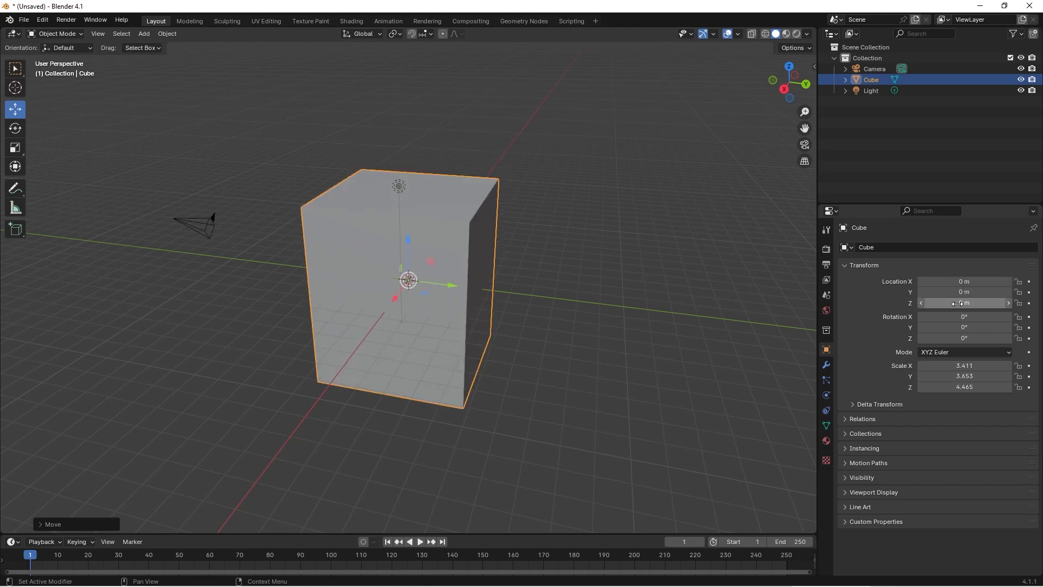
{"action": "left_click_drag", "start_coordinate": [967, 365], "coordinate": [967, 367]}
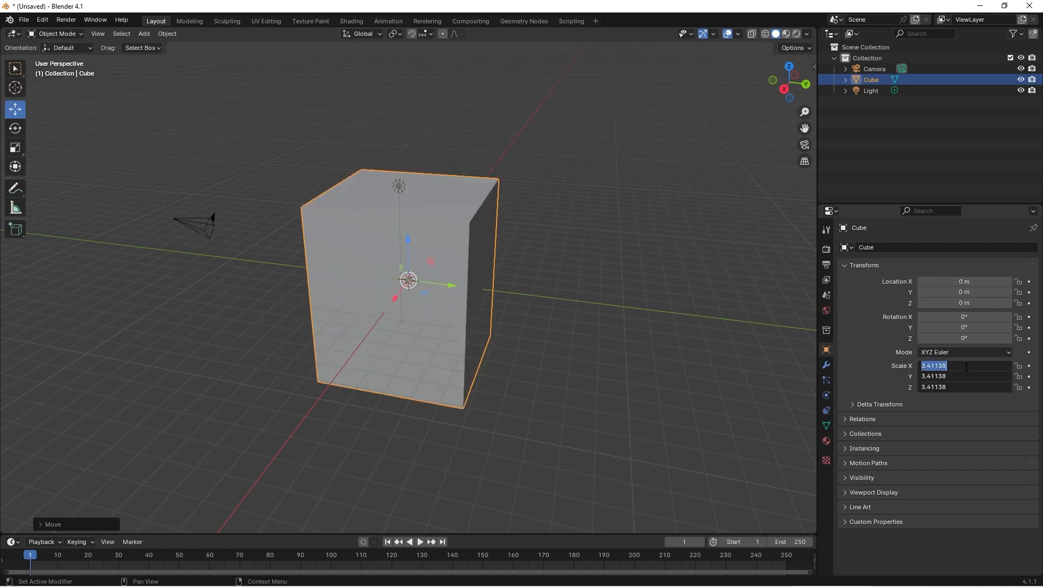
{"action": "type", "text": "1"}
{"action": "key", "text": "Return"}
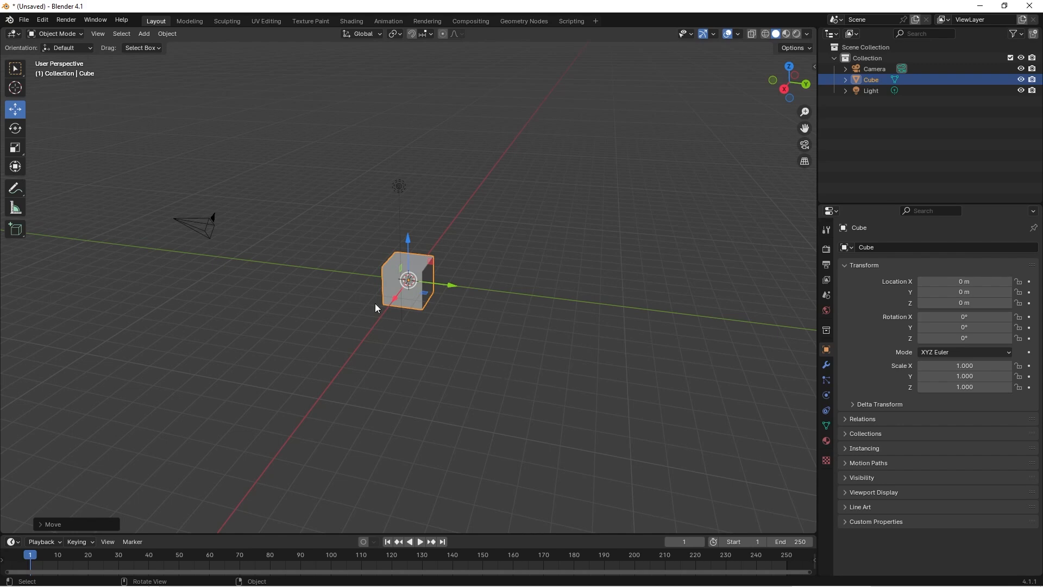
Step: Add a monkey mesh at the world origin
{"action": "left_click", "coordinate": [144, 34]}
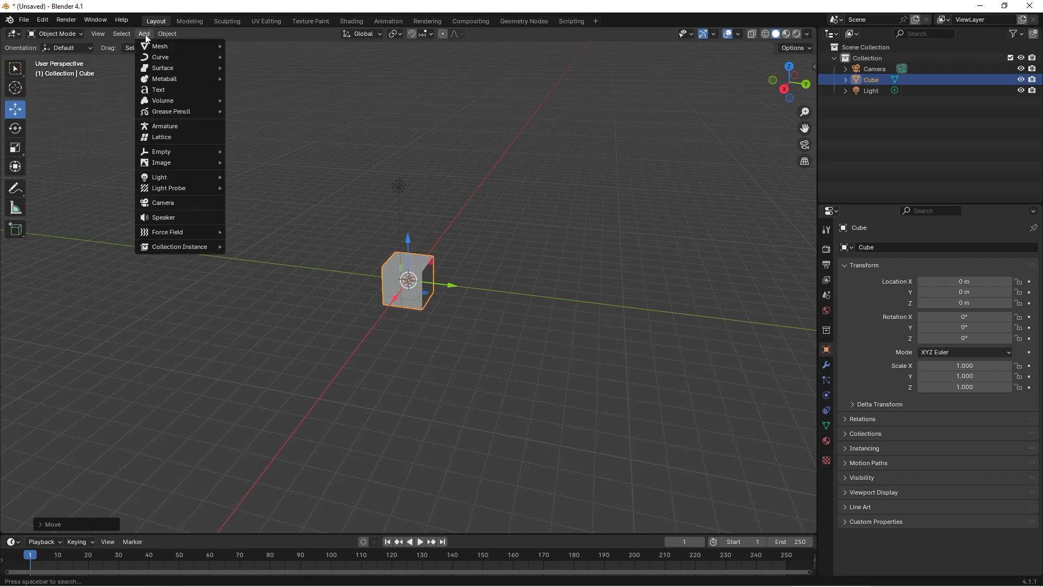
{"action": "mouse_move", "coordinate": [155, 46]}
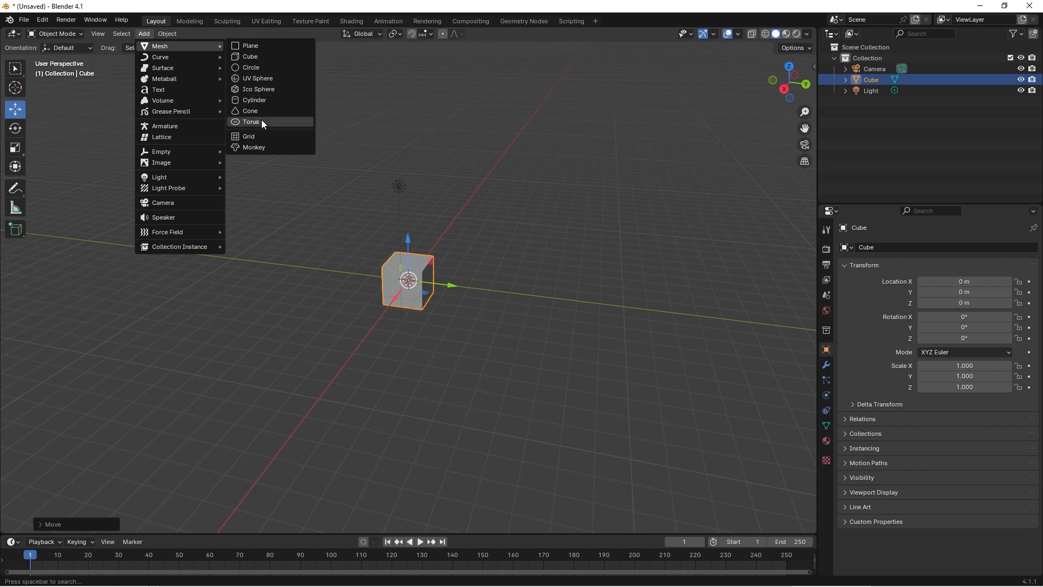
{"action": "left_click", "coordinate": [262, 149]}
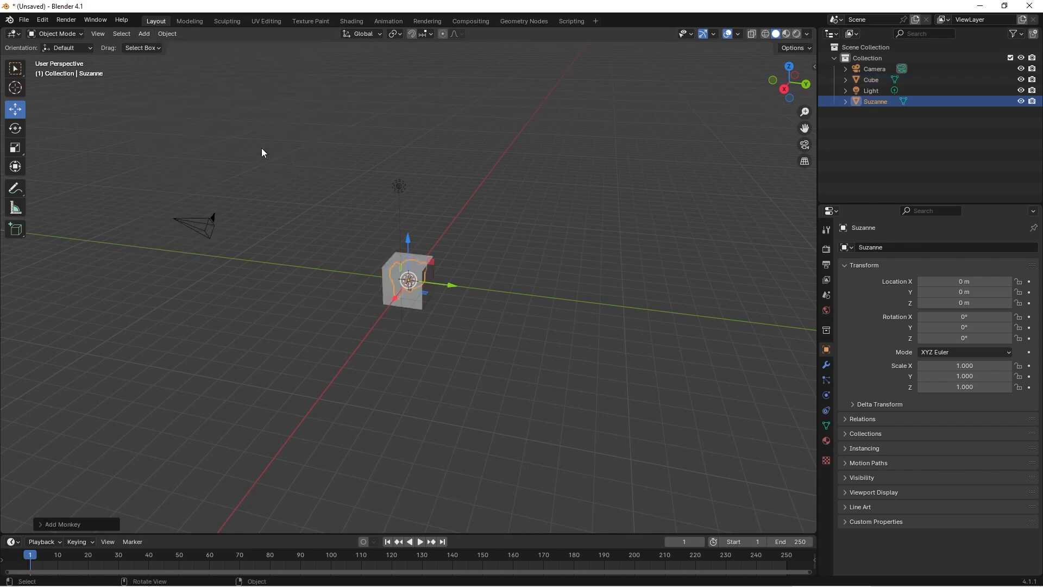
Step: Raise the monkey to about 3.52 m in Z above the cube, and delete it
{"action": "left_click_drag", "start_coordinate": [408, 237], "coordinate": [409, 168]}
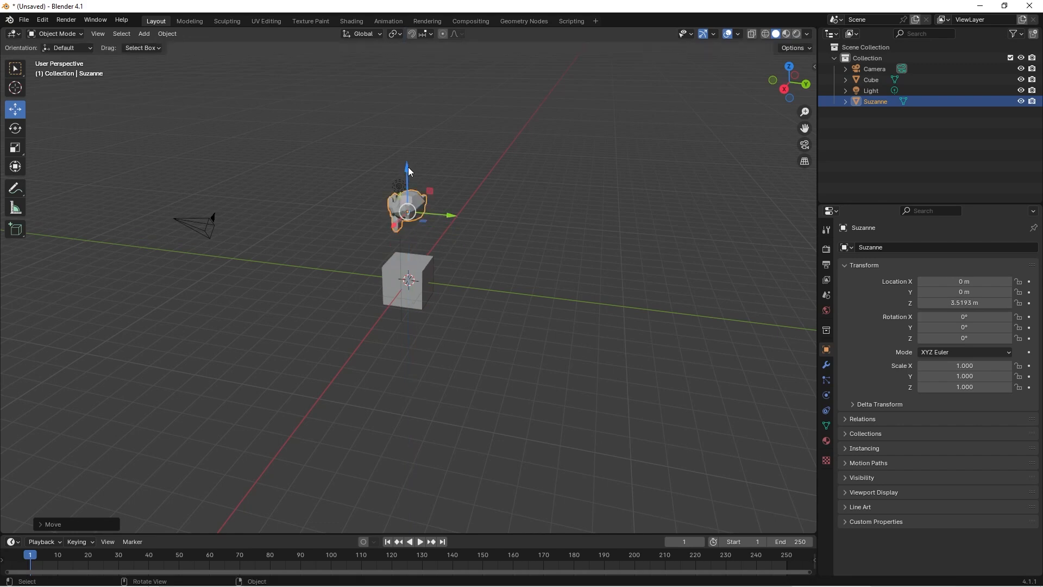
{"action": "middle_click_drag", "start_coordinate": [461, 236], "coordinate": [624, 223]}
{"action": "scroll", "coordinate": [487, 207], "scroll_direction": "up", "scroll_amount": 2}
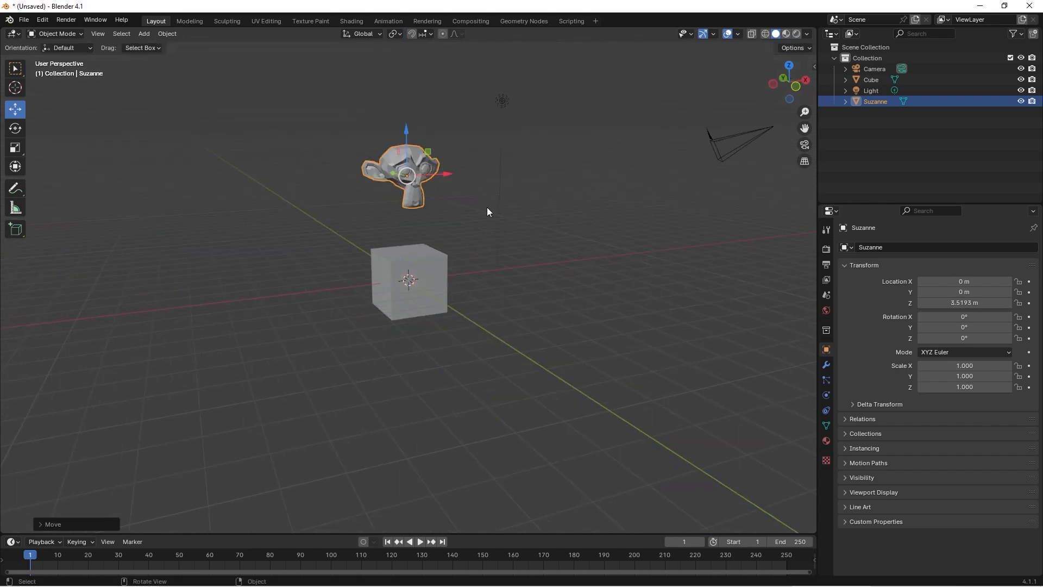
{"action": "key", "text": "Delete"}
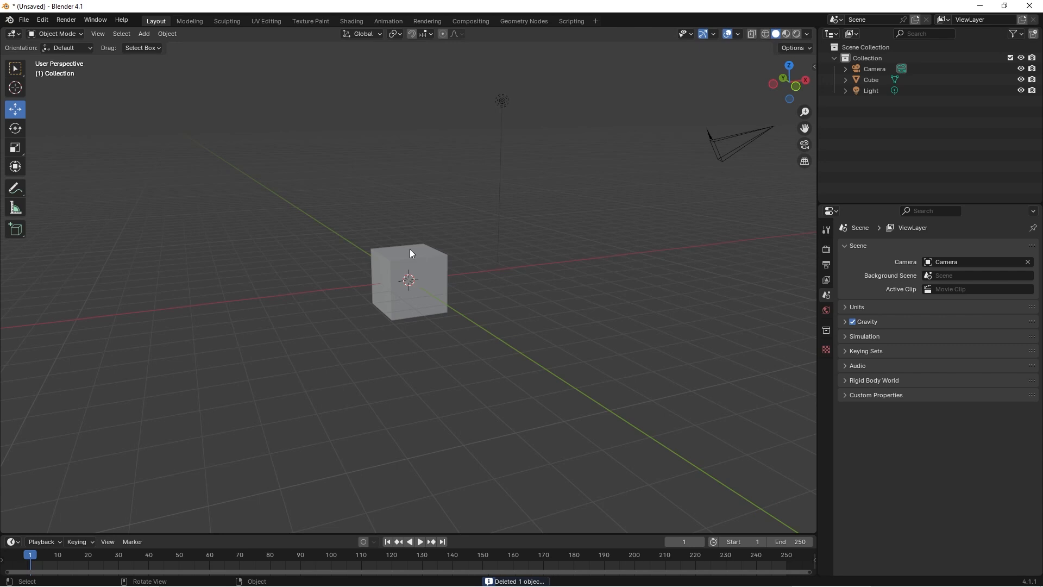
Step: Add a plane mesh at the origin and set its X and Y scale to 100
{"action": "left_click", "coordinate": [145, 39]}
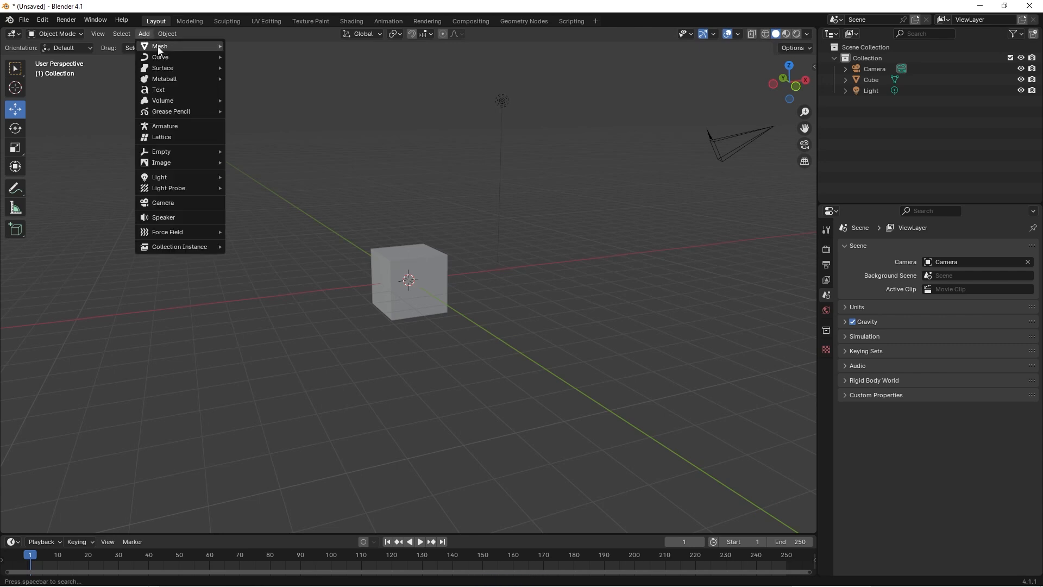
{"action": "mouse_move", "coordinate": [158, 47]}
{"action": "left_click", "coordinate": [258, 49]}
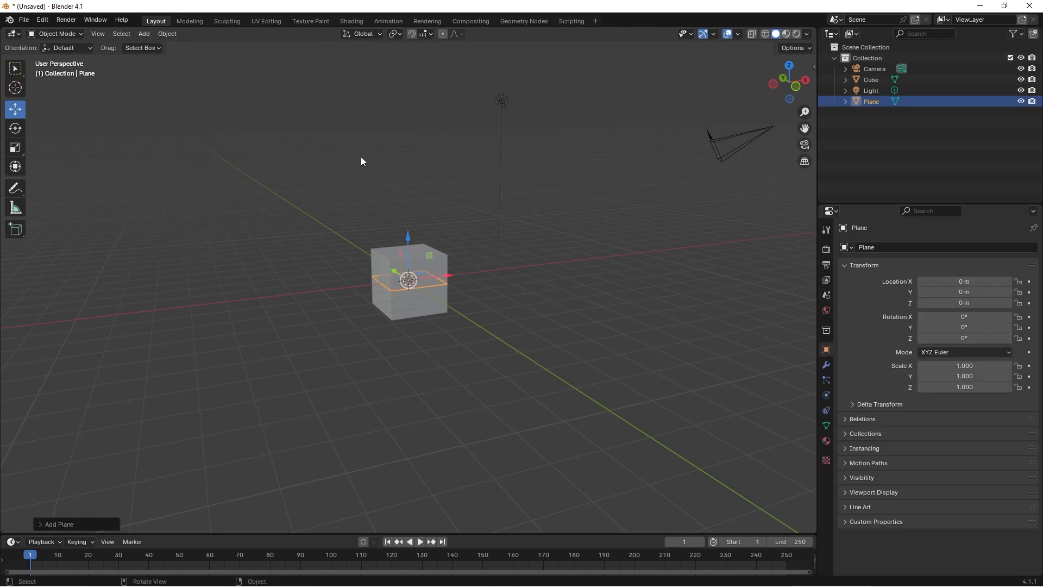
{"action": "middle_click_drag", "start_coordinate": [499, 302], "coordinate": [516, 340]}
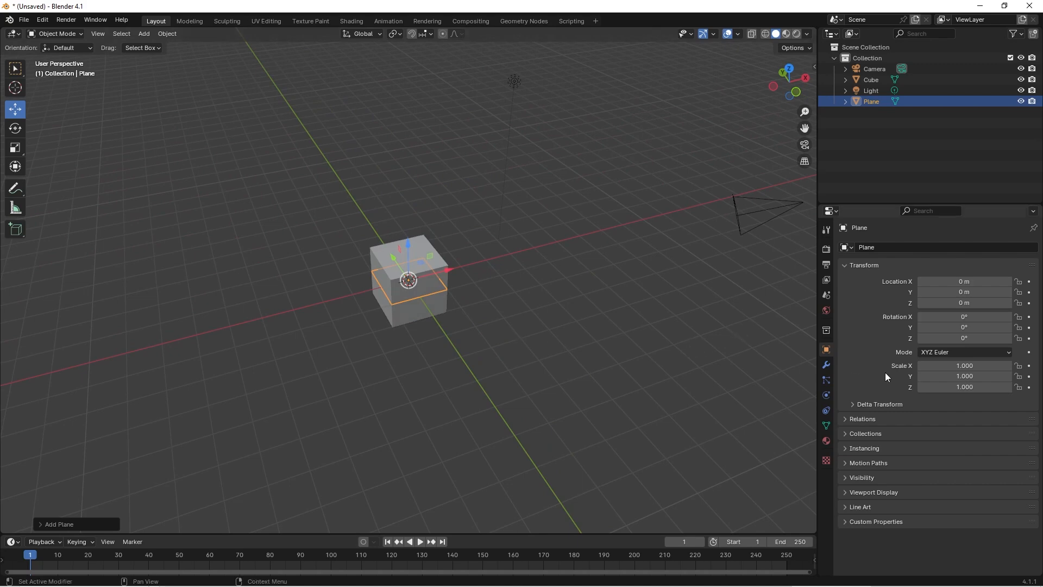
{"action": "left_click", "coordinate": [976, 378]}
{"action": "left_click_drag", "start_coordinate": [975, 378], "coordinate": [975, 365]}
{"action": "type", "text": "100"}
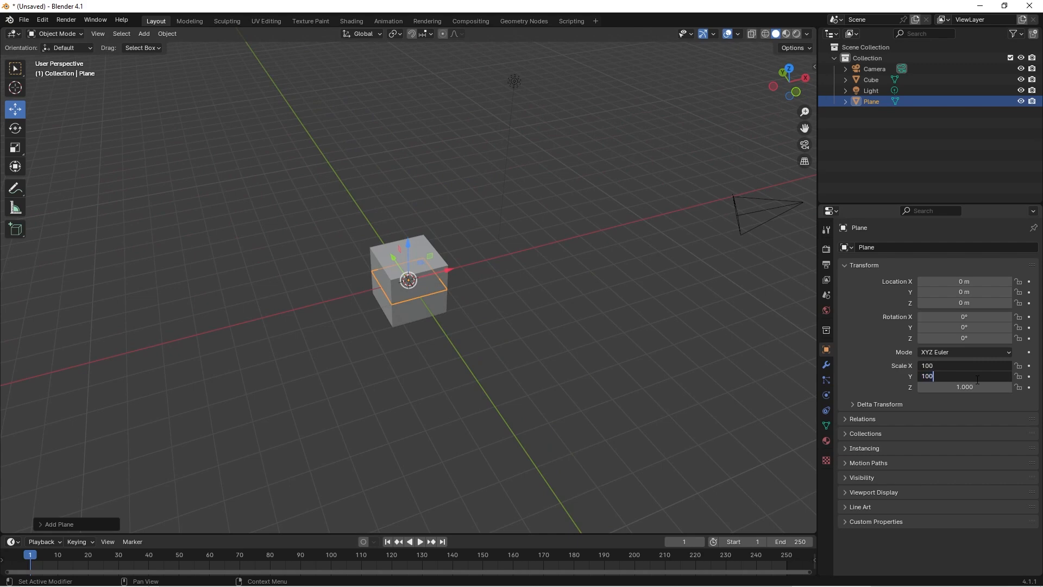
{"action": "key", "text": "Return"}
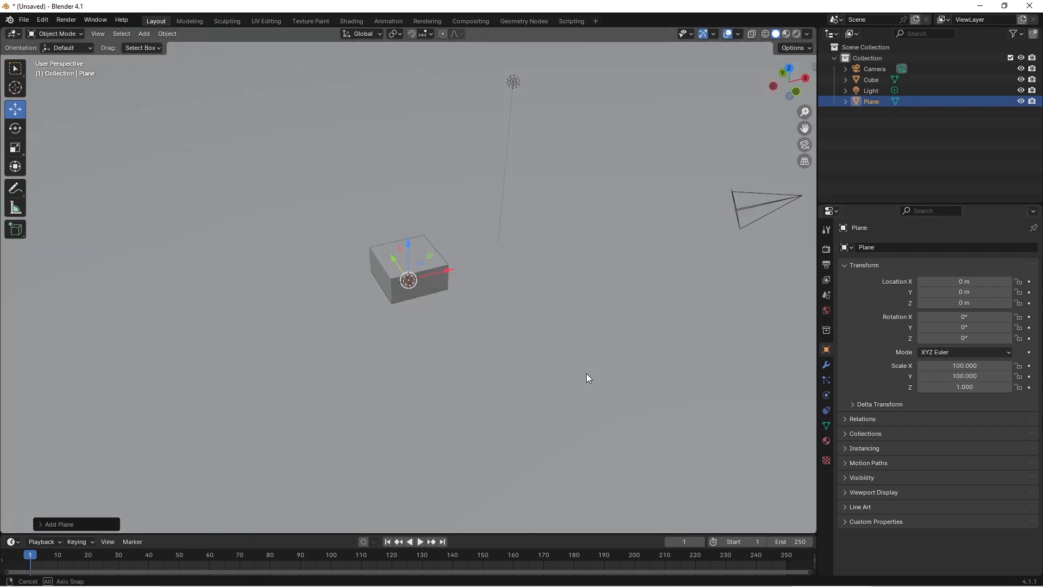
Step: Raise the cube so it rests on the plane, with its Z location set to exactly 1 m
{"action": "mouse_move", "coordinate": [586, 374]}
{"action": "middle_mouse_down"}
{"action": "mouse_move", "coordinate": [589, 350]}
{"action": "mouse_move", "coordinate": [573, 361]}
{"action": "middle_mouse_up"}
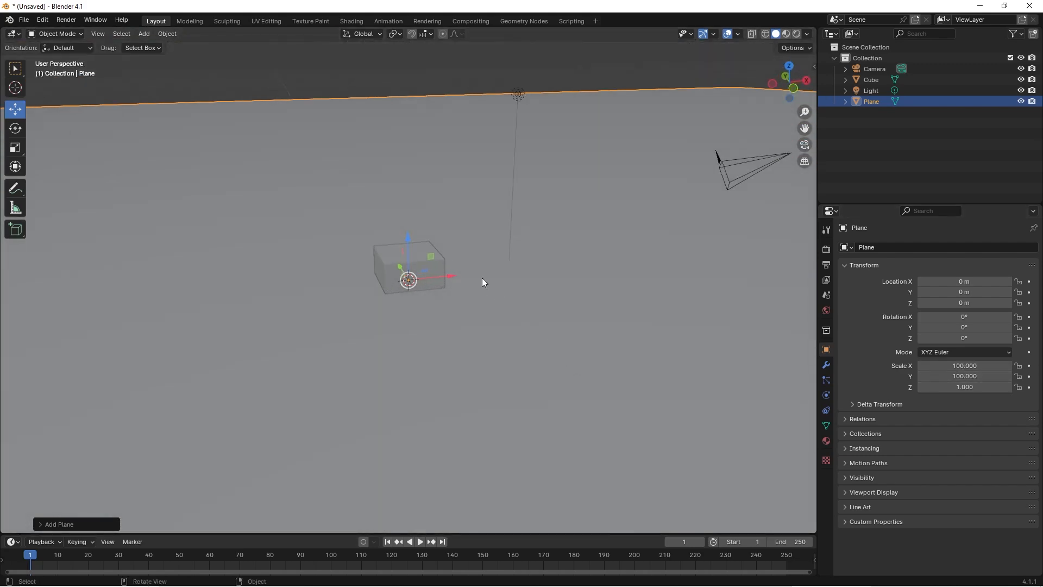
{"action": "left_click", "coordinate": [418, 253]}
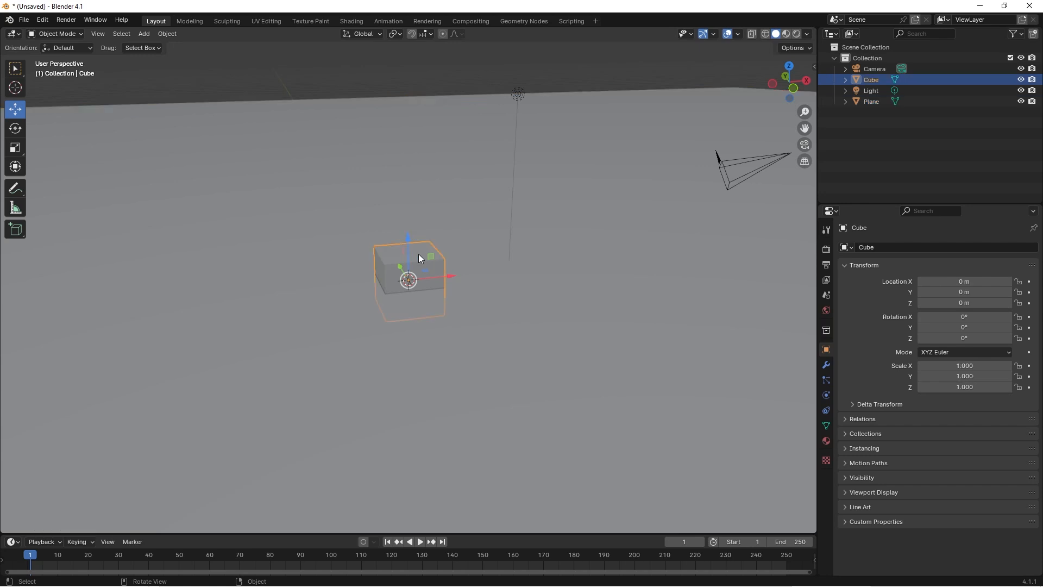
{"action": "left_click_drag", "start_coordinate": [409, 239], "coordinate": [411, 205]}
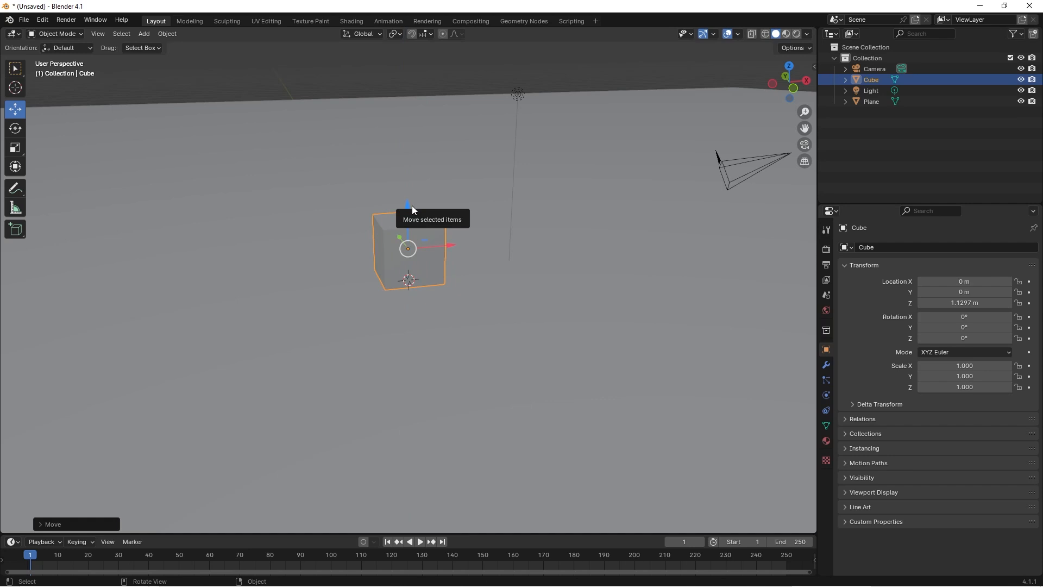
{"action": "left_click", "coordinate": [961, 303]}
{"action": "type", "text": "1"}
{"action": "key", "text": "Return"}
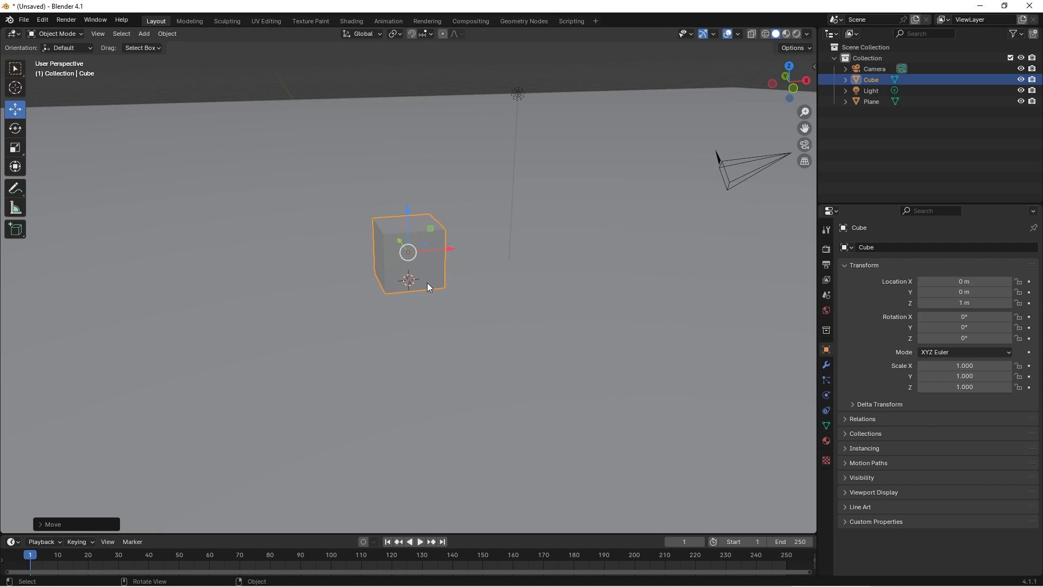
Step: Set the cube's scale to 2 on all three axes and raise it above the plane to about 2.09 m in Z
{"action": "left_click_drag", "start_coordinate": [968, 365], "coordinate": [968, 387]}
{"action": "type", "text": "2"}
{"action": "key", "text": "Return"}
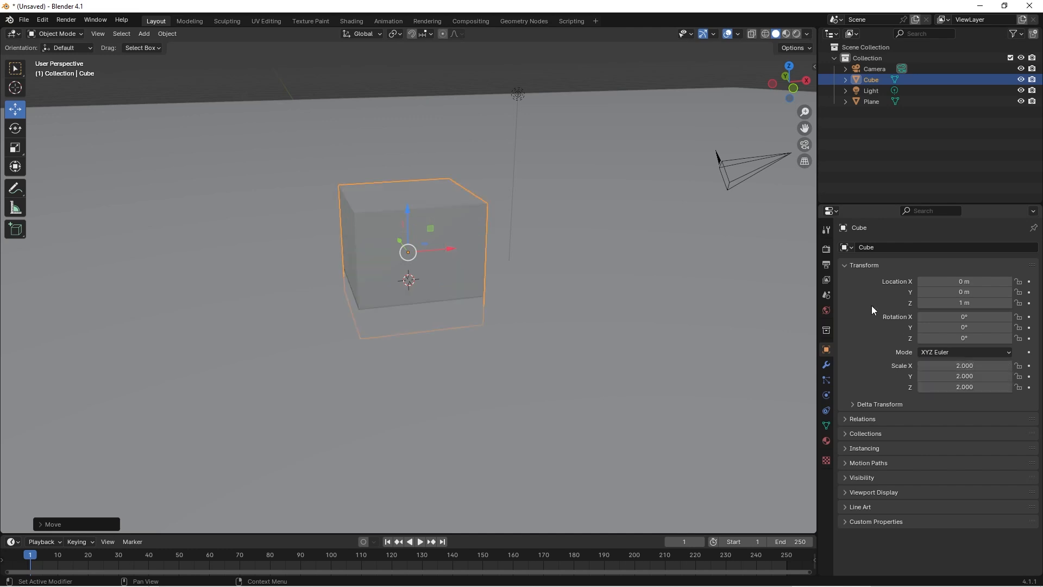
{"action": "left_click_drag", "start_coordinate": [409, 210], "coordinate": [412, 173]}
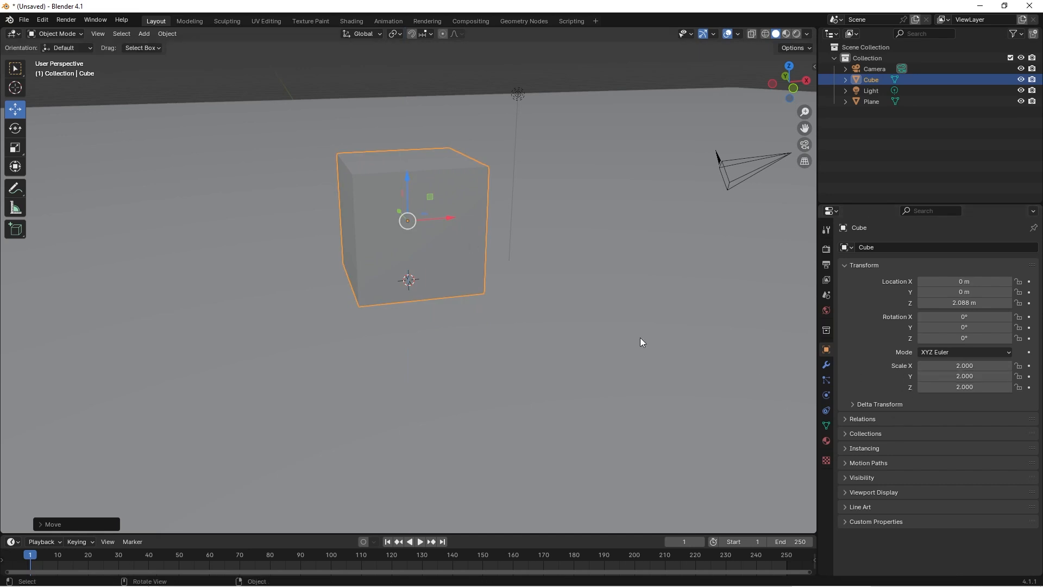
Step: Duplicate the cube along the X axis, placing the copy beside it at about X 4.06 m
{"action": "mouse_move", "coordinate": [494, 319]}
{"action": "middle_mouse_down"}
{"action": "mouse_move", "coordinate": [547, 324]}
{"action": "mouse_move", "coordinate": [478, 325]}
{"action": "middle_mouse_up"}
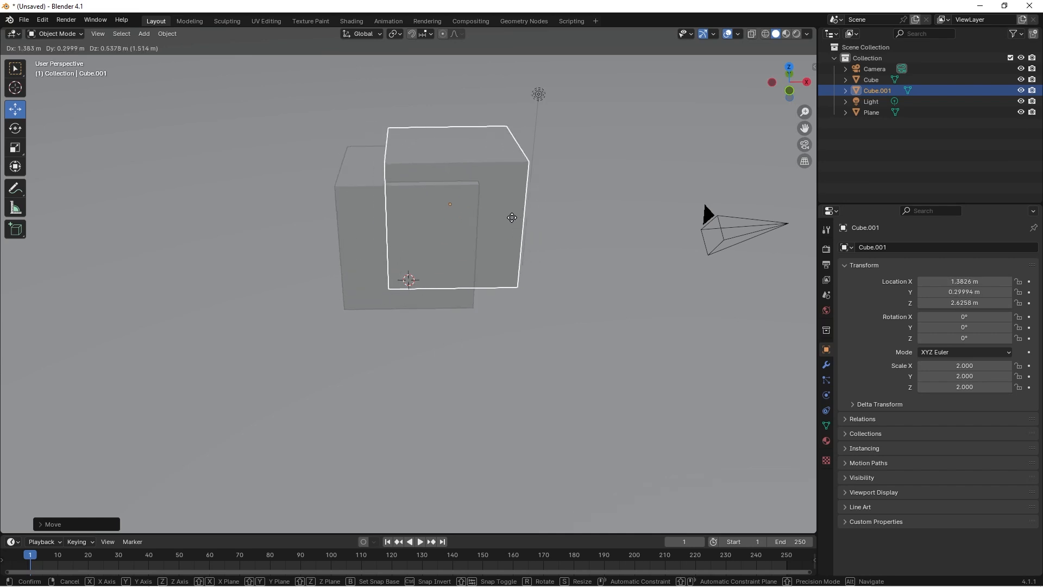
{"action": "key", "text": "x"}
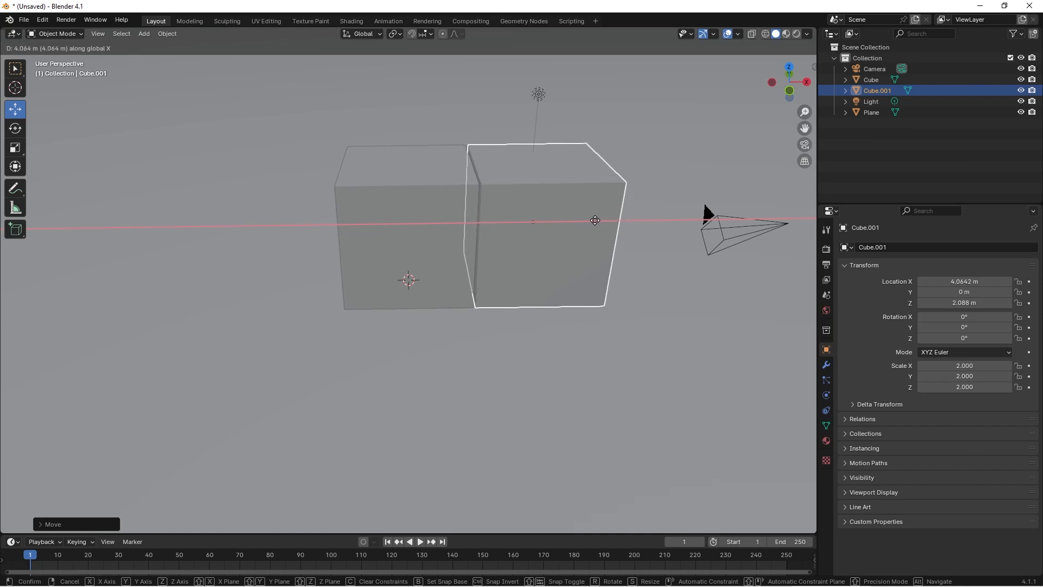
{"action": "left_click", "coordinate": [595, 220]}
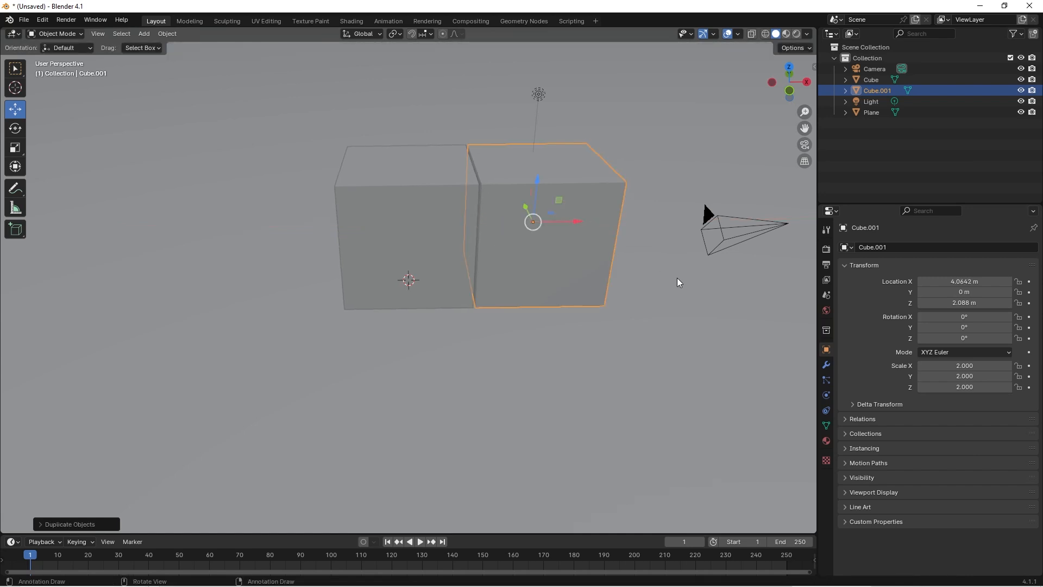
Step: Duplicate the second cube along the X axis, placing the third cube in the row at about X 8.43 m
{"action": "mouse_move", "coordinate": [678, 284]}
{"action": "middle_mouse_down"}
{"action": "mouse_move", "coordinate": [632, 276]}
{"action": "mouse_move", "coordinate": [672, 276]}
{"action": "middle_mouse_up"}
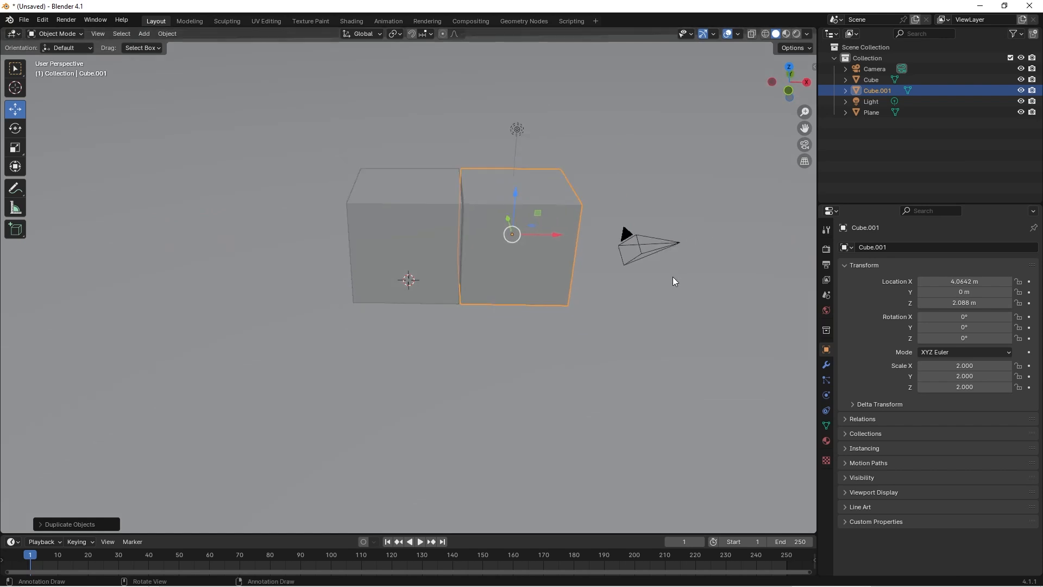
{"action": "scroll", "coordinate": [592, 307], "scroll_direction": "down", "scroll_amount": 5}
{"action": "middle_click_drag", "start_coordinate": [592, 307], "coordinate": [595, 291]}
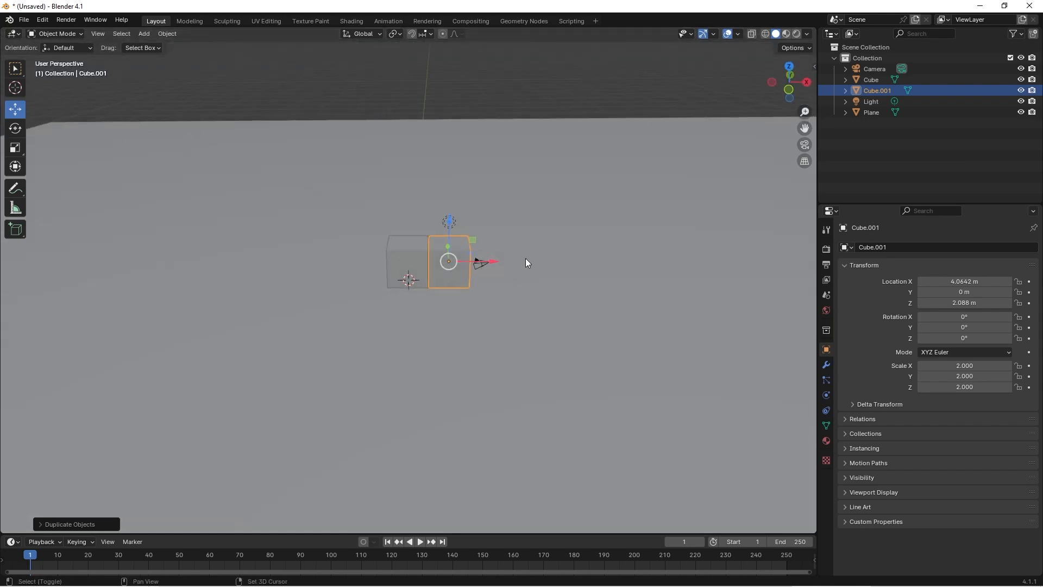
{"action": "key", "text": "shift+d"}
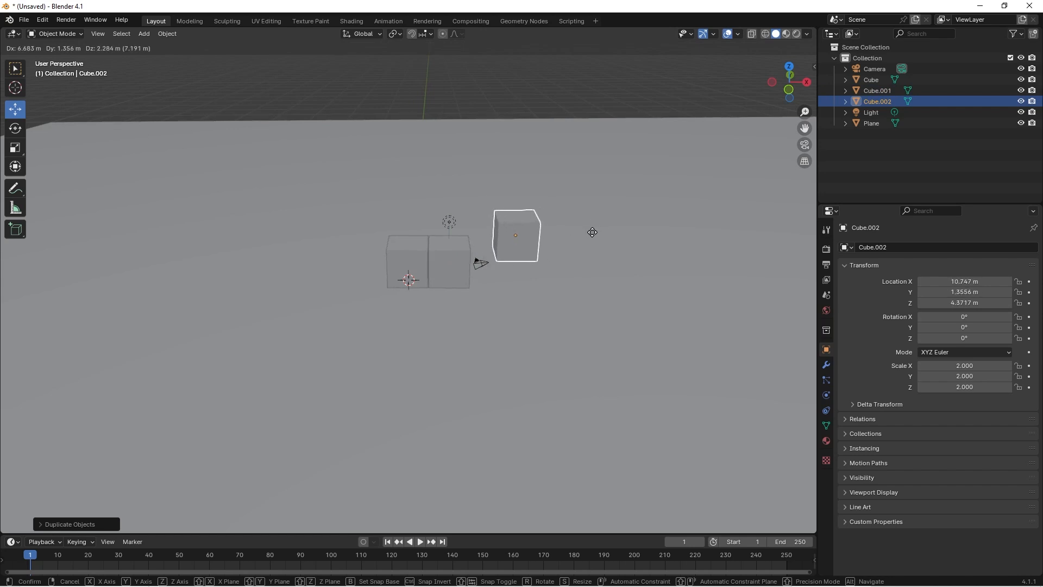
{"action": "key", "text": "x"}
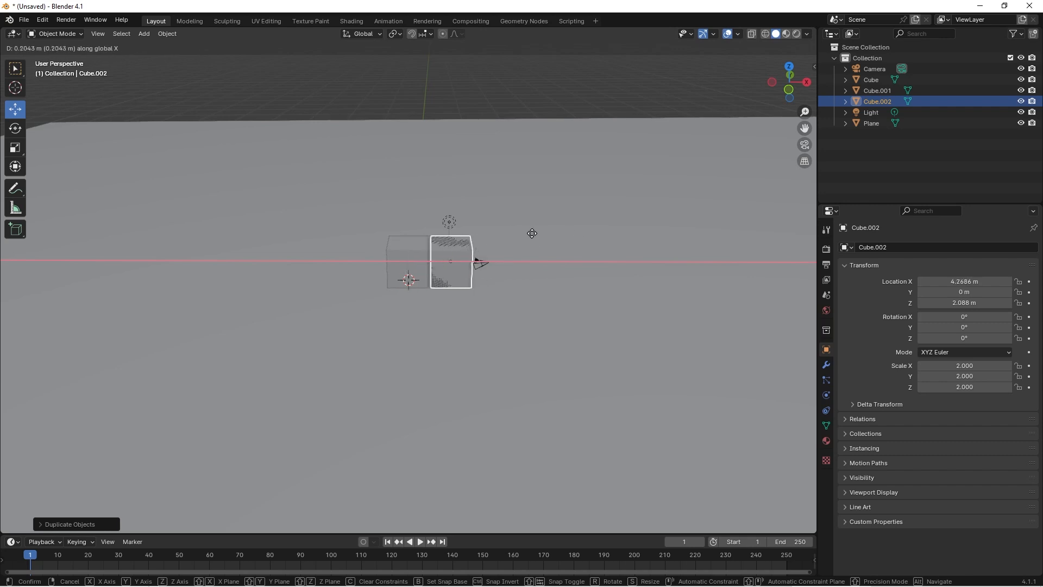
{"action": "left_click", "coordinate": [570, 233]}
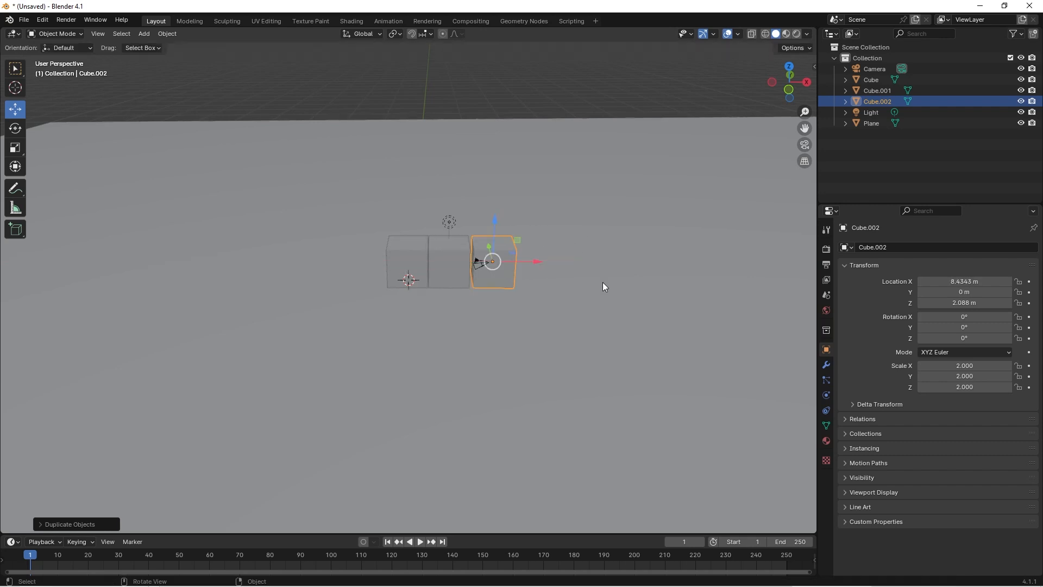
{"action": "middle_click_drag", "start_coordinate": [602, 282], "coordinate": [519, 317]}
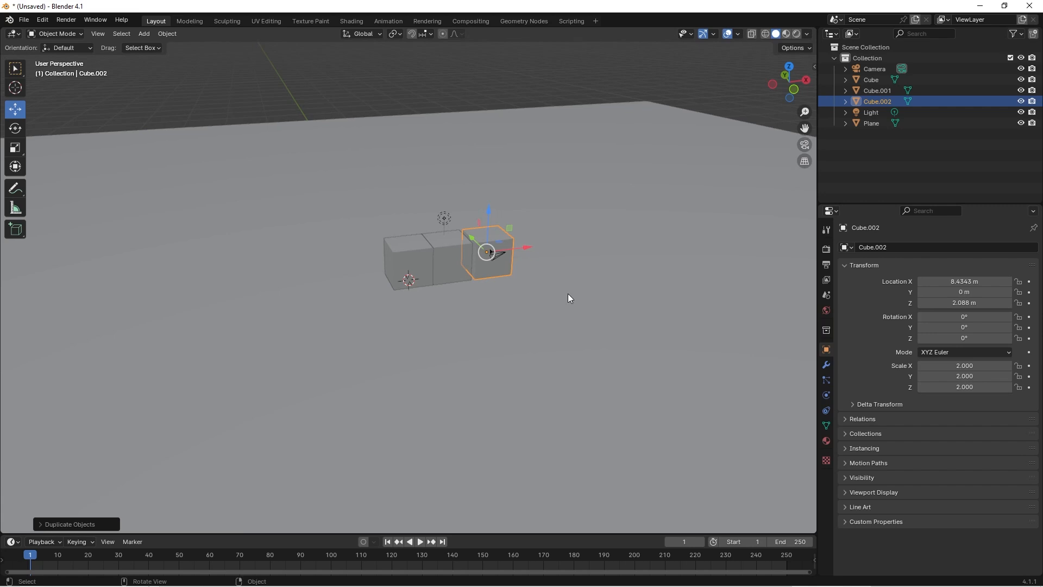
Step: Select the original cube at the start of the row and rename its material mtl_house_one
{"action": "scroll", "coordinate": [568, 294], "scroll_direction": "up", "scroll_amount": 3}
{"action": "middle_click_drag", "start_coordinate": [614, 308], "coordinate": [565, 286]}
{"action": "scroll", "coordinate": [525, 272], "scroll_direction": "up", "scroll_amount": 1}
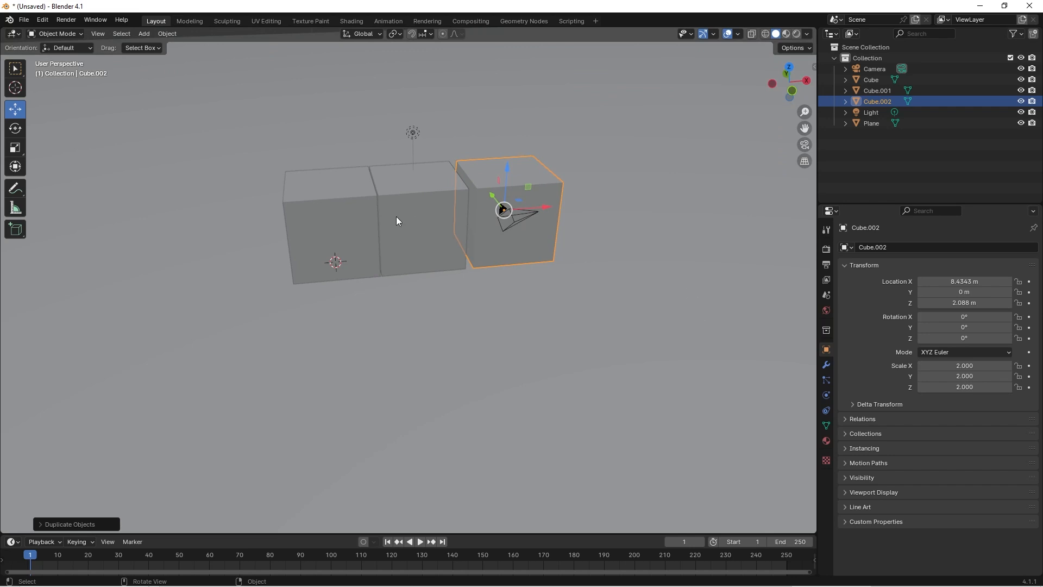
{"action": "left_click", "coordinate": [320, 212]}
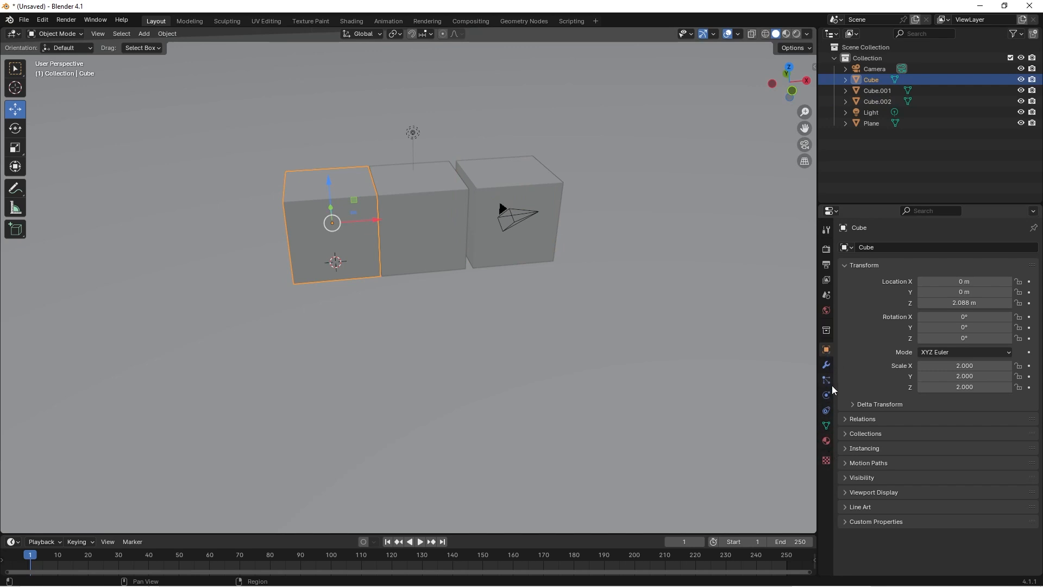
{"action": "left_click", "coordinate": [826, 442]}
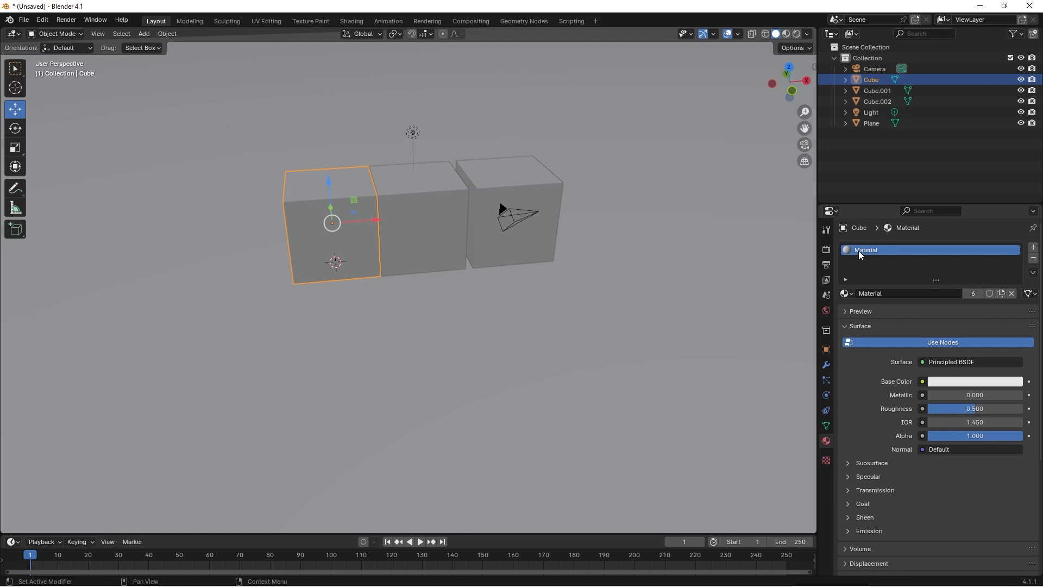
{"action": "left_click", "coordinate": [885, 294]}
{"action": "type", "text": "mtl_house_one"}
{"action": "key", "text": "Return"}
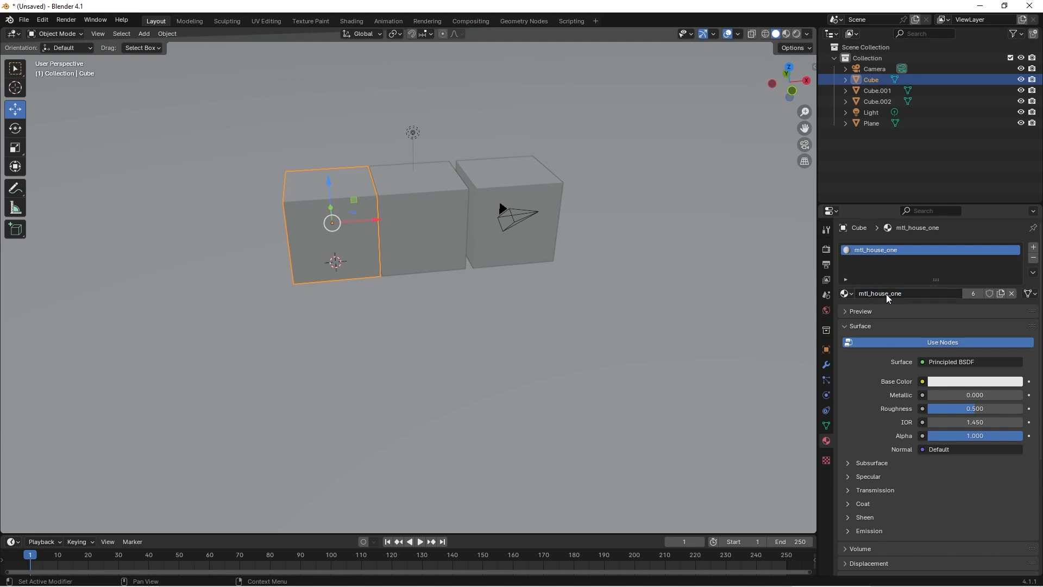
Step: Change the original cube's material name to mtl_yellow
{"action": "left_click", "coordinate": [887, 297]}
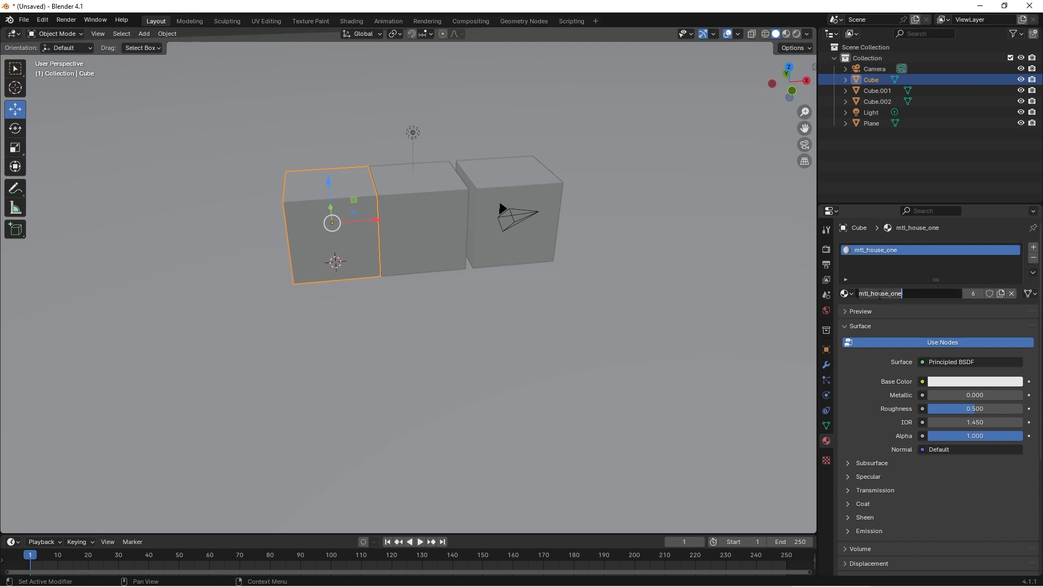
{"action": "left_click", "coordinate": [874, 294]}
{"action": "left_click_drag", "start_coordinate": [874, 293], "coordinate": [911, 294]}
{"action": "type", "text": "yellow"}
{"action": "key", "text": "Return"}
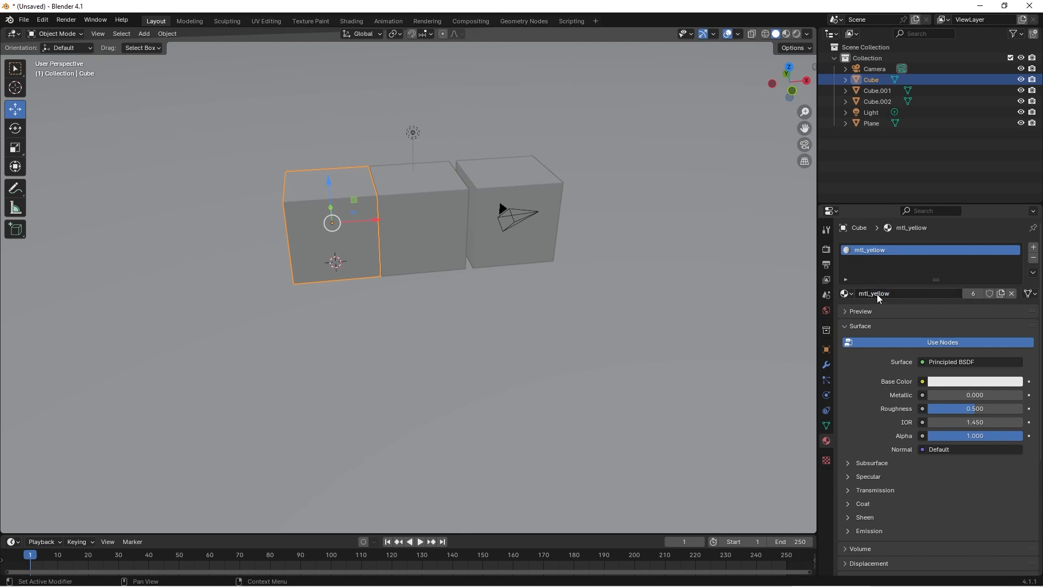
Step: Set the base color of mtl_yellow to yellow and show the material preview
{"action": "left_click", "coordinate": [957, 381]}
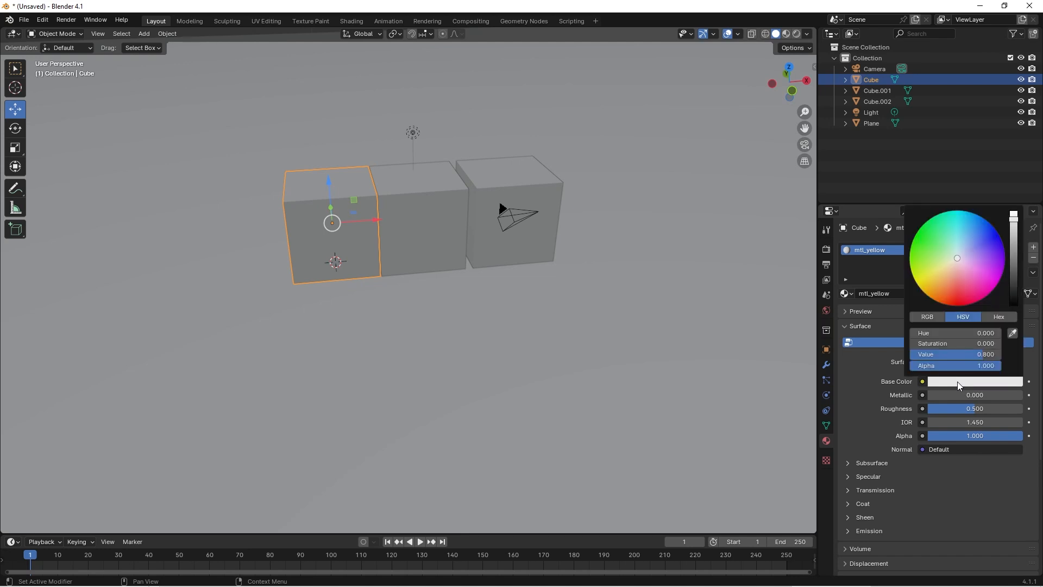
{"action": "left_click", "coordinate": [968, 381]}
{"action": "left_click", "coordinate": [928, 279]}
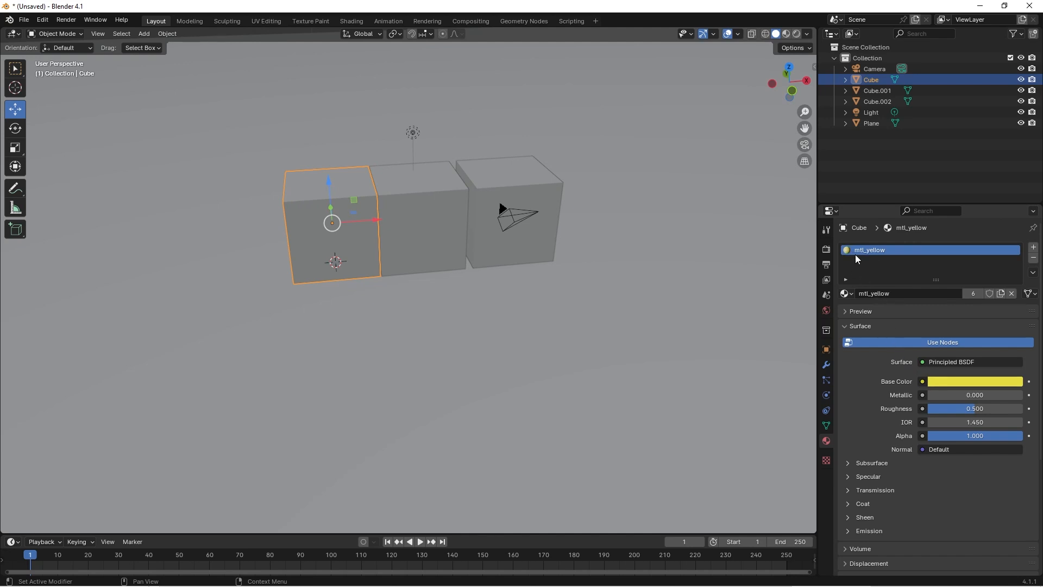
{"action": "left_click", "coordinate": [847, 313]}
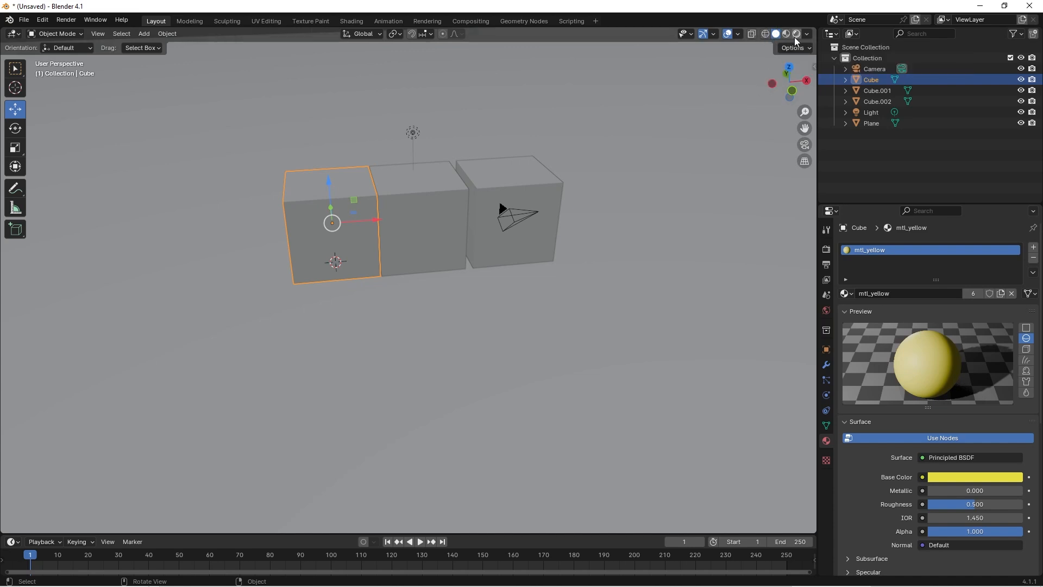
Step: Cycle the viewport shading through wireframe, solid and material preview, ending in rendered mode
{"action": "left_click", "coordinate": [766, 35]}
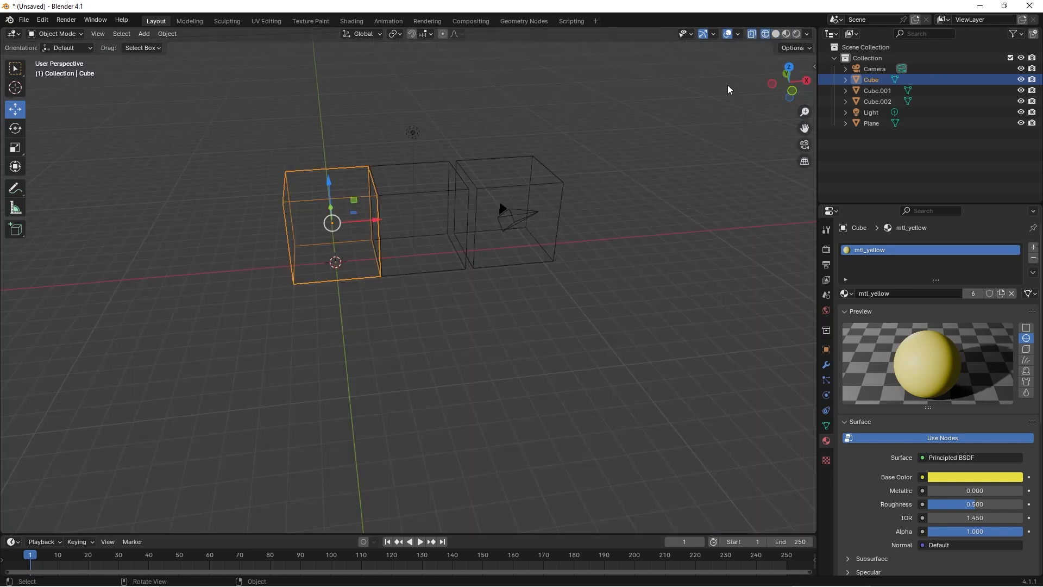
{"action": "left_click", "coordinate": [777, 34]}
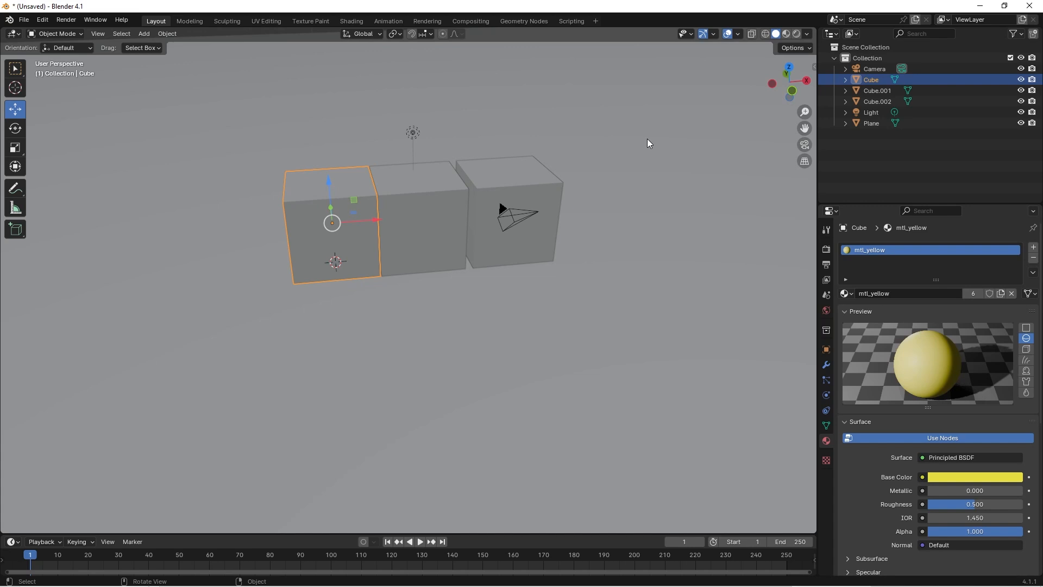
{"action": "left_click", "coordinate": [787, 34]}
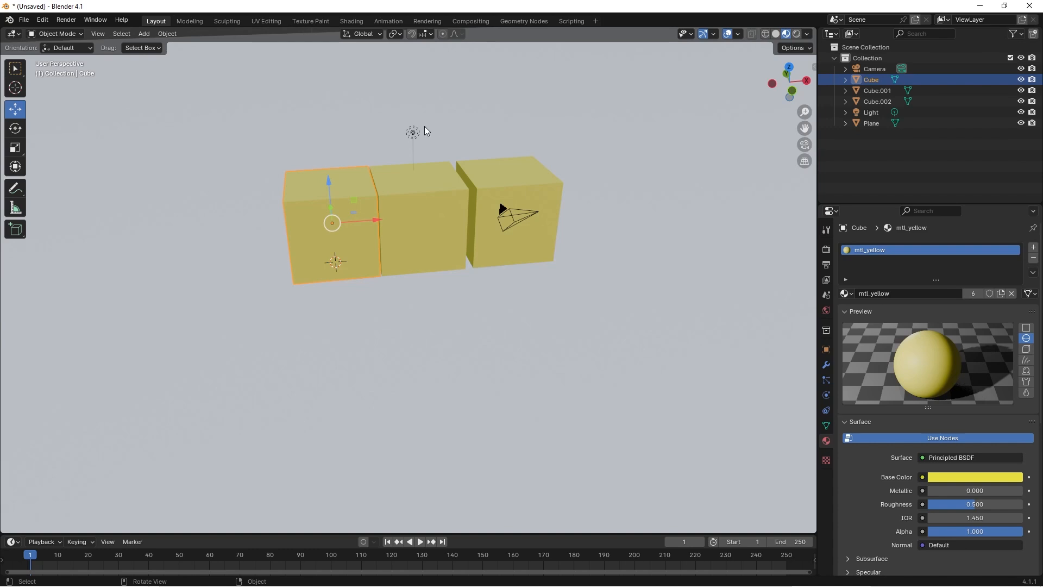
{"action": "left_click", "coordinate": [796, 34]}
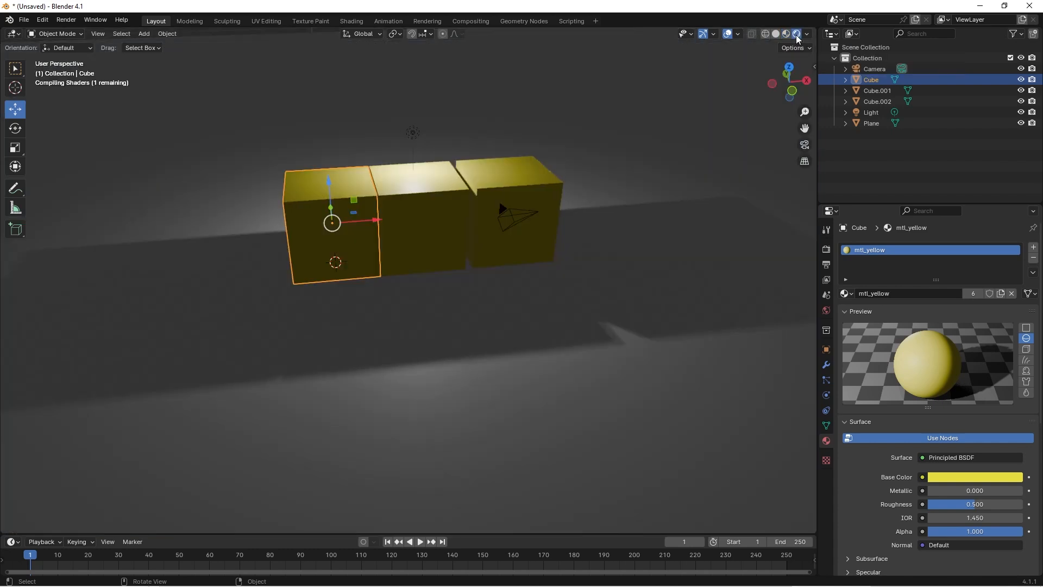
Step: Move the point light along the Y axis to the camera side of the cube row
{"action": "middle_click_drag", "start_coordinate": [661, 262], "coordinate": [687, 261]}
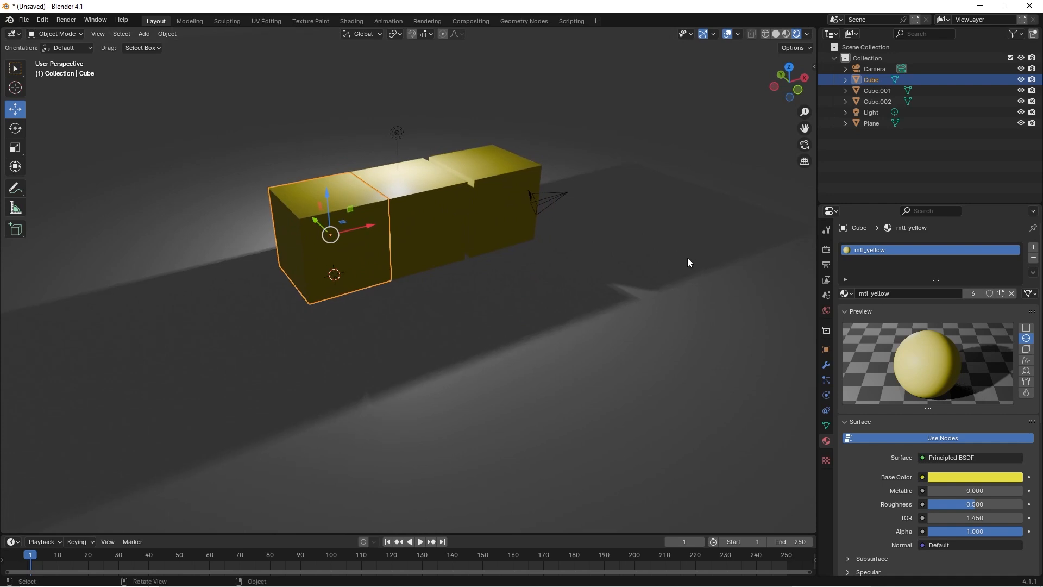
{"action": "left_click", "coordinate": [403, 130]}
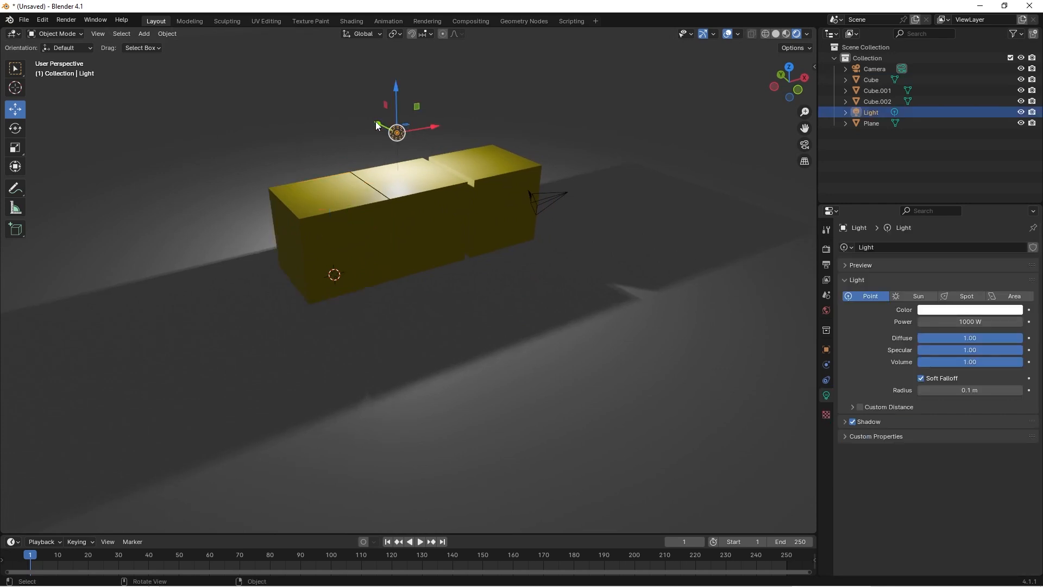
{"action": "left_click_drag", "start_coordinate": [376, 125], "coordinate": [465, 97]}
{"action": "left_click_drag", "start_coordinate": [492, 141], "coordinate": [468, 143]}
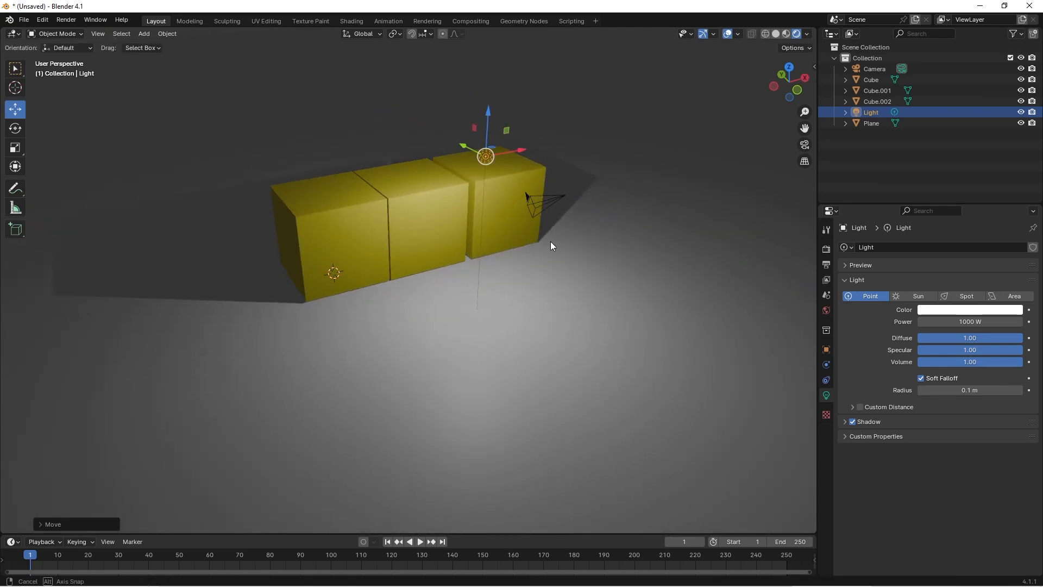
Step: Move the middle cube along the X axis to even out the gaps between the three cubes
{"action": "middle_click_drag", "start_coordinate": [550, 241], "coordinate": [457, 256]}
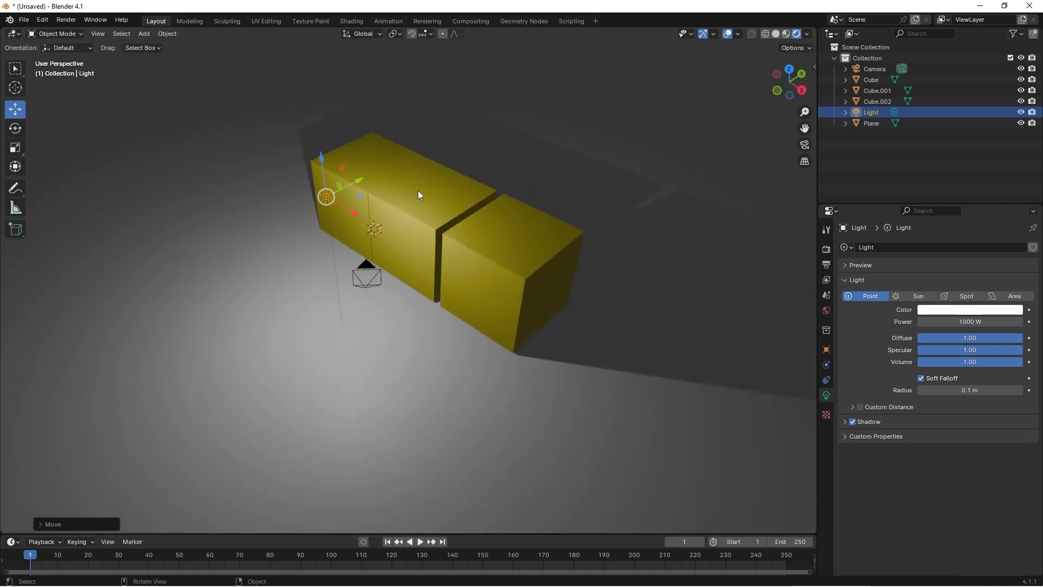
{"action": "left_click", "coordinate": [391, 186]}
{"action": "left_click_drag", "start_coordinate": [403, 212], "coordinate": [392, 206]}
Step: Shift the point light along negative X, keeping it in front of the middle cube
{"action": "left_click", "coordinate": [328, 252]}
{"action": "left_click", "coordinate": [432, 264]}
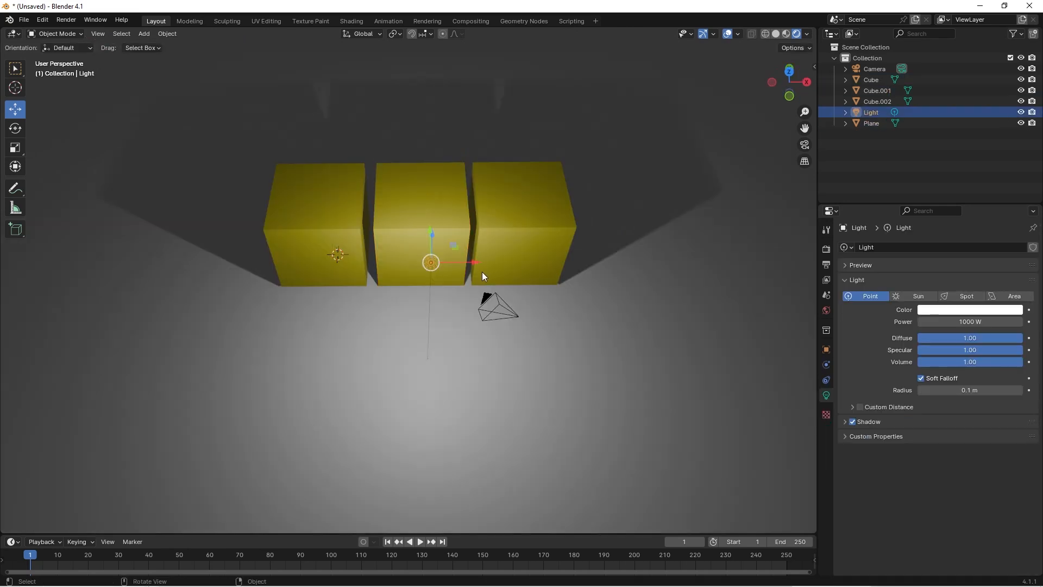
{"action": "left_click_drag", "start_coordinate": [472, 261], "coordinate": [421, 264]}
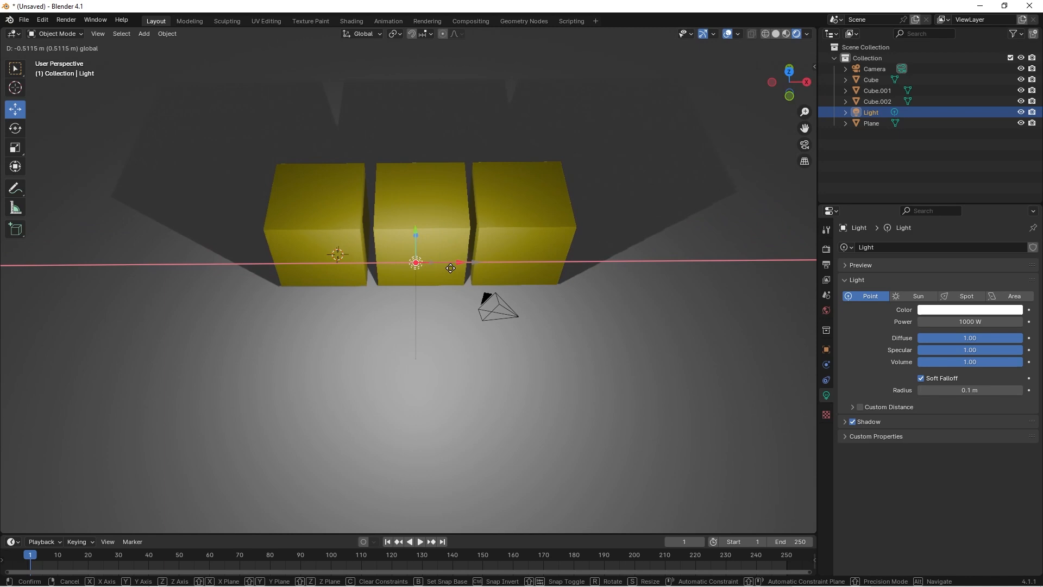
{"action": "left_click", "coordinate": [450, 268]}
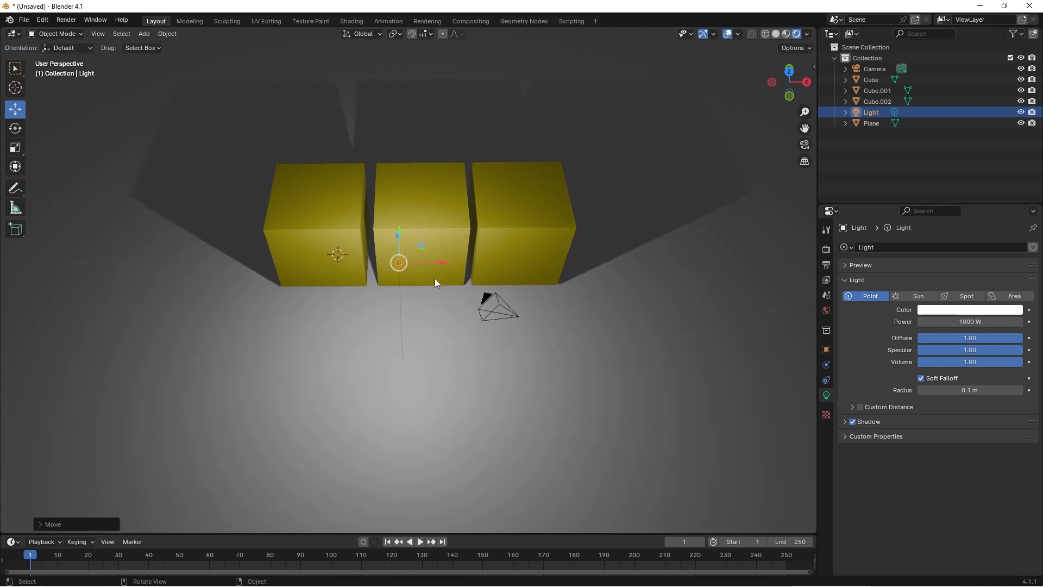
Step: Remove mtl_yellow from the middle cube and create a new material for it
{"action": "middle_click_drag", "start_coordinate": [434, 278], "coordinate": [429, 216]}
{"action": "left_click", "coordinate": [429, 215]}
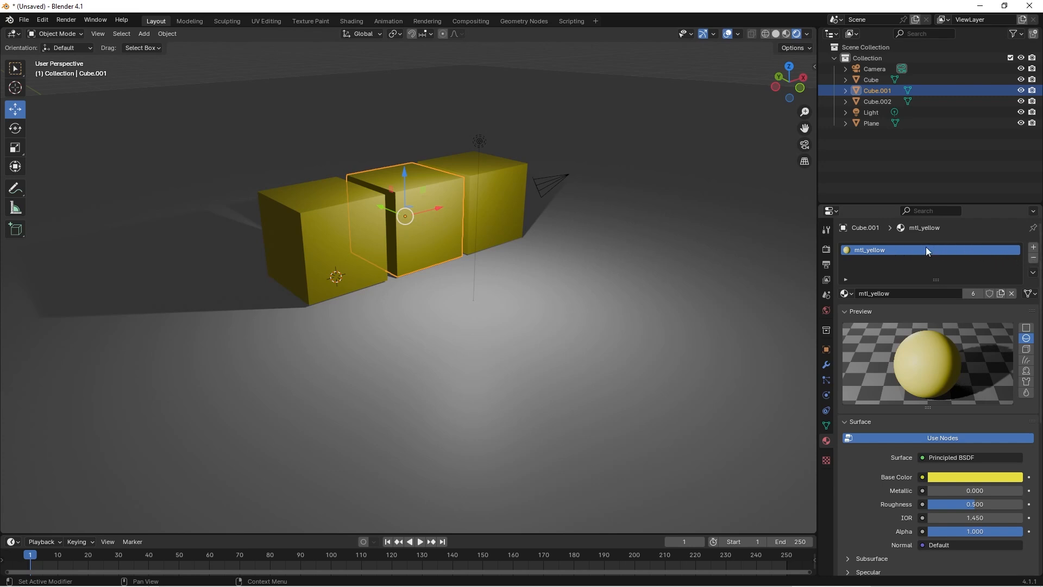
{"action": "left_click", "coordinate": [1034, 259]}
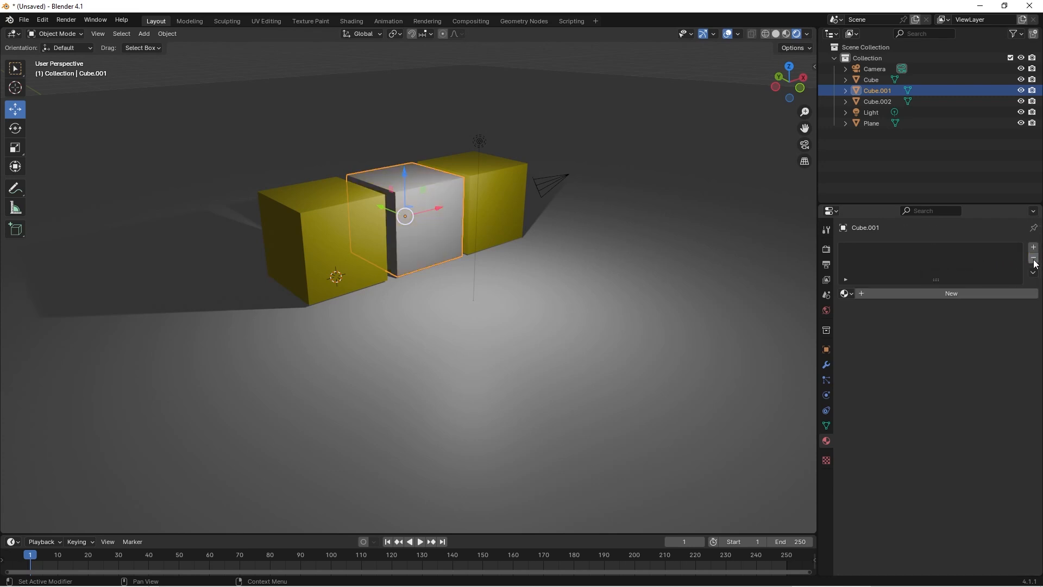
{"action": "left_click", "coordinate": [943, 295]}
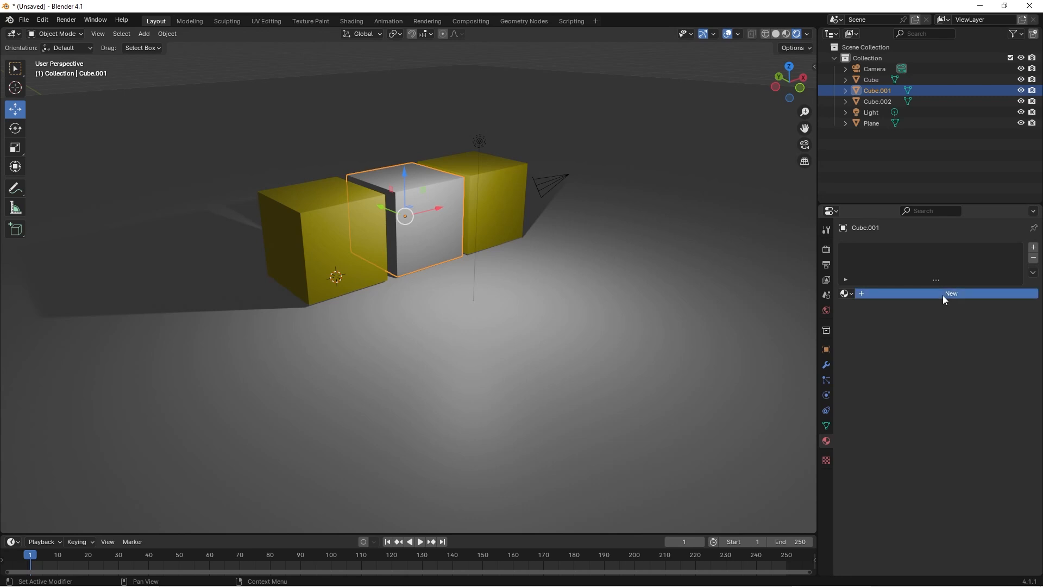
Step: Name the middle cube's new material mtl_red and set its base color to red
{"action": "left_click", "coordinate": [888, 293]}
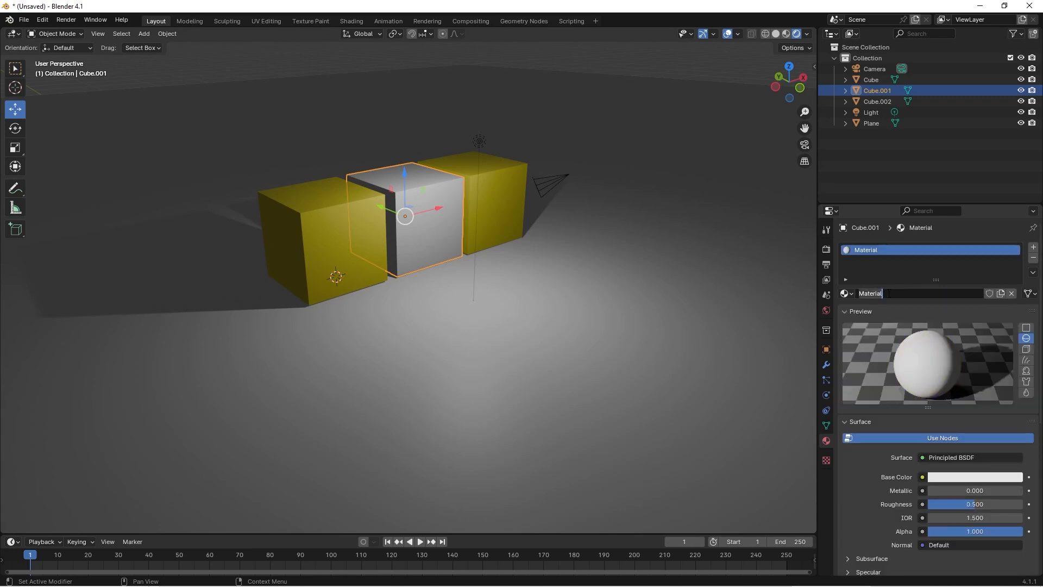
{"action": "type", "text": "mtl_red"}
{"action": "key", "text": "Return"}
{"action": "left_click", "coordinate": [946, 477]}
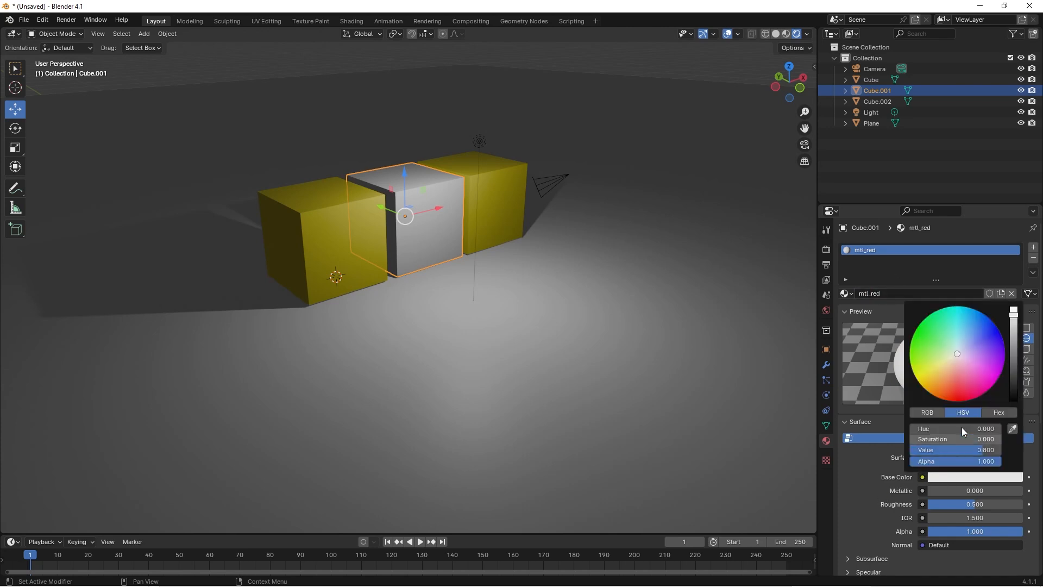
{"action": "left_click", "coordinate": [957, 397]}
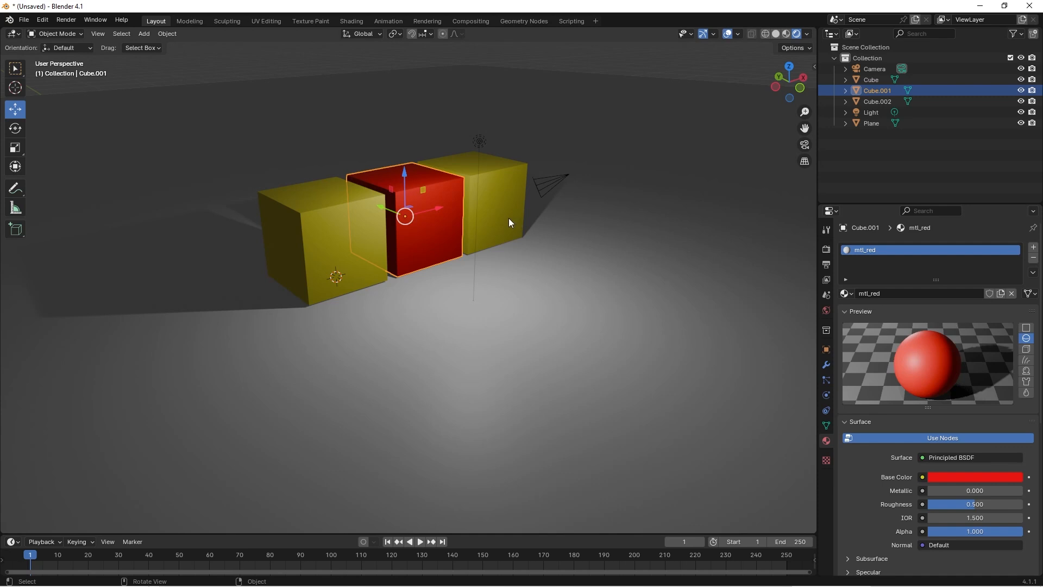
Step: Assign the existing mtl_red material to the third cube
{"action": "left_click", "coordinate": [523, 223]}
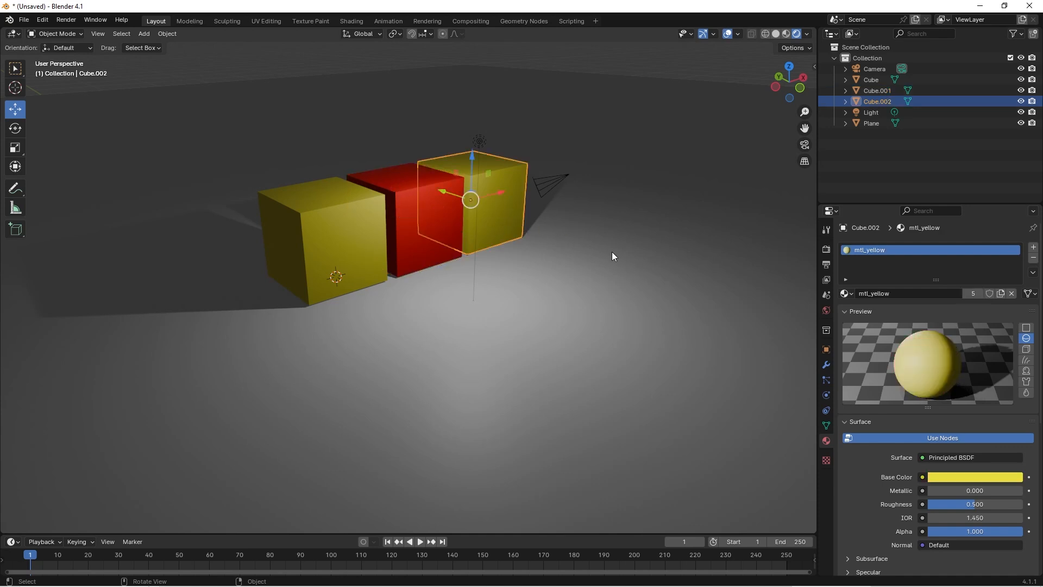
{"action": "left_click", "coordinate": [847, 294]}
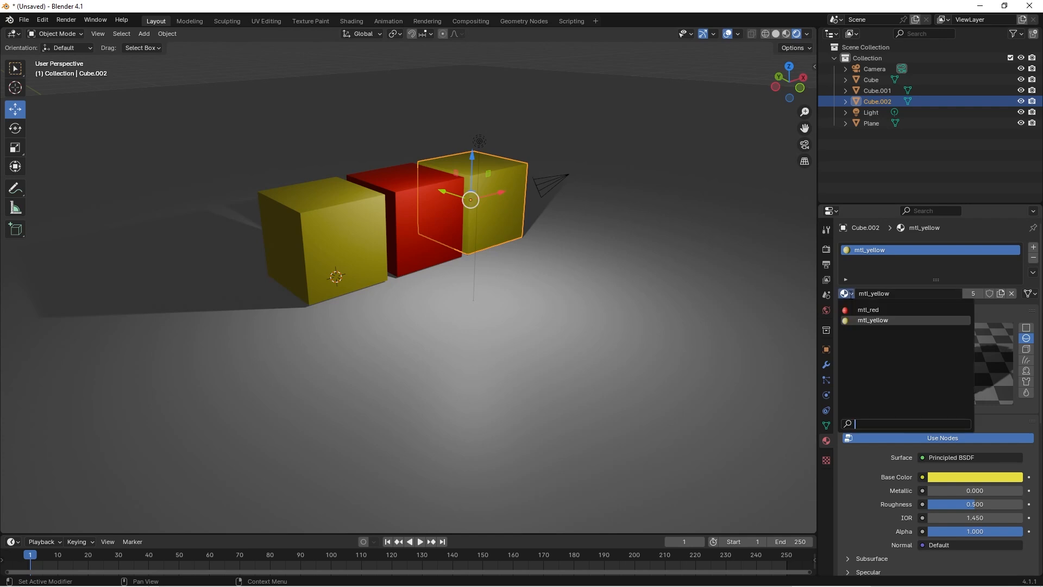
{"action": "left_click", "coordinate": [862, 311]}
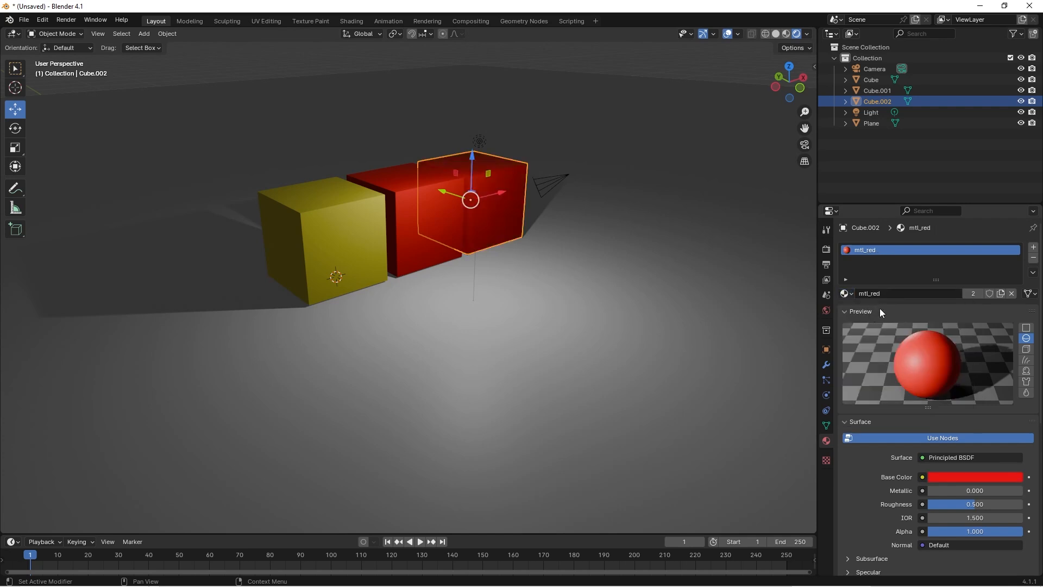
Step: Switch the third cube's material to mtl_yellow and back to mtl_red
{"action": "left_click", "coordinate": [847, 294]}
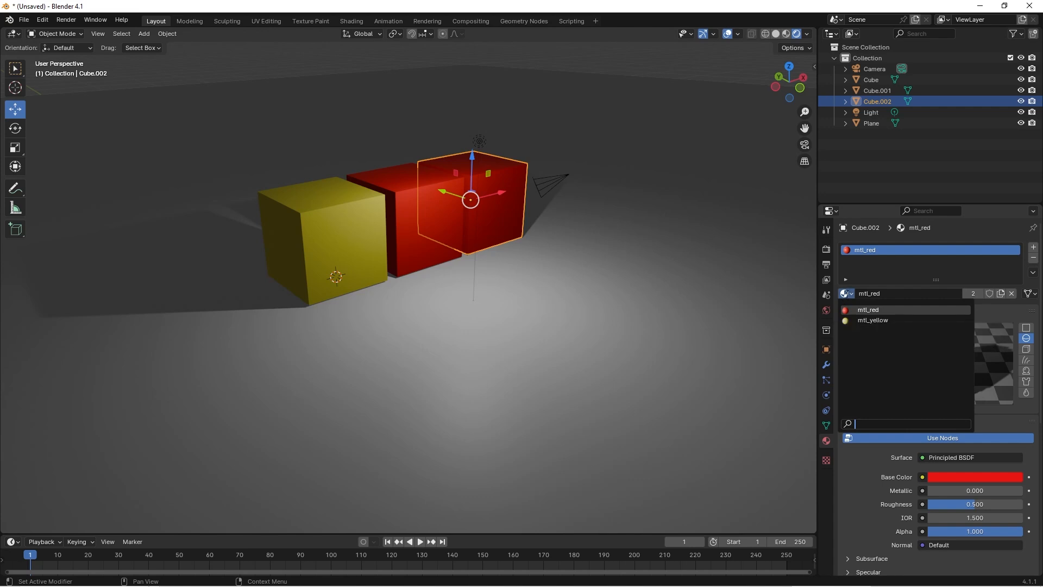
{"action": "left_click", "coordinate": [862, 320]}
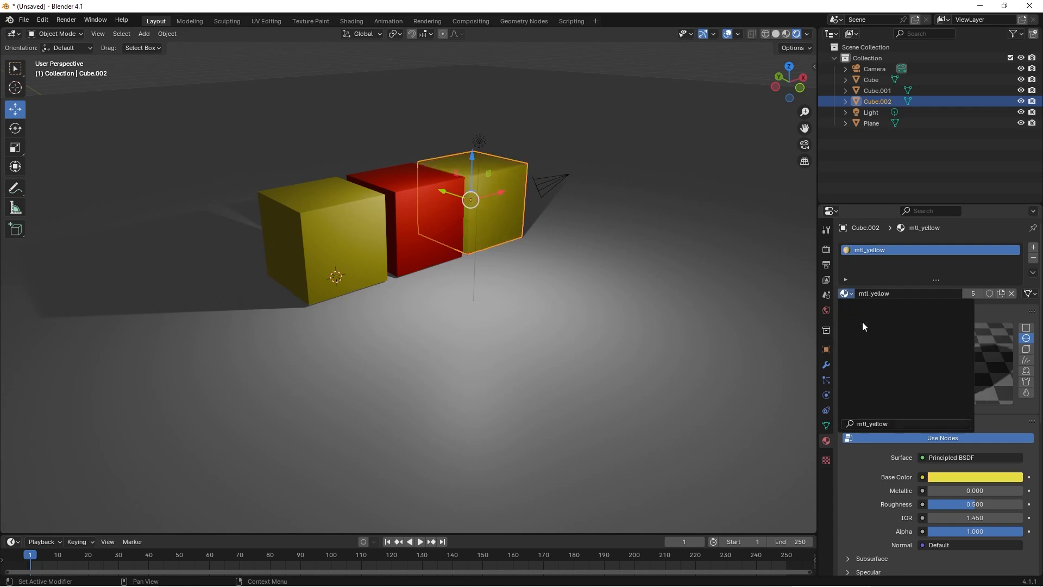
{"action": "left_click", "coordinate": [848, 294]}
{"action": "left_click", "coordinate": [854, 311]}
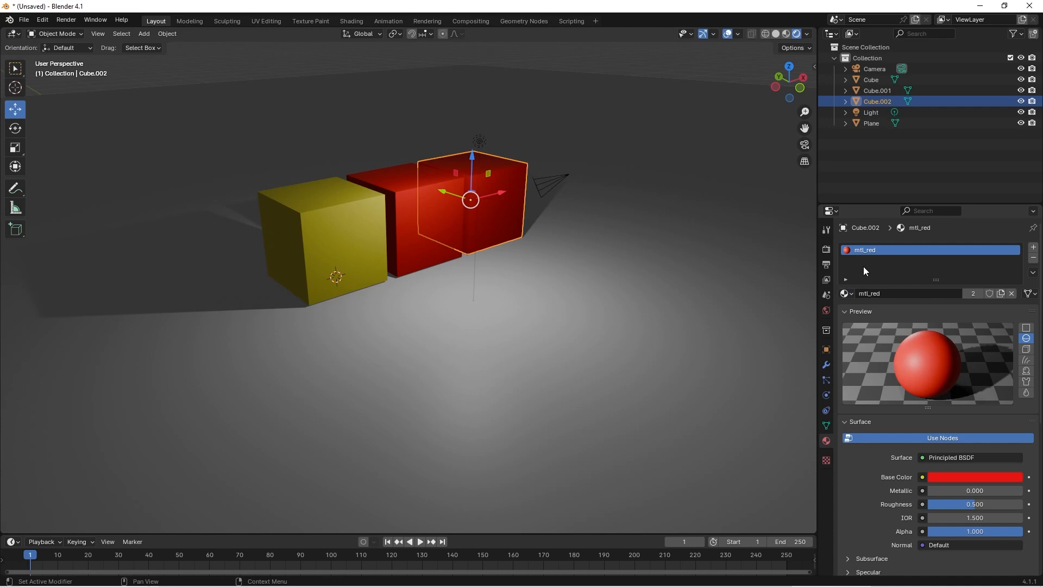
Step: Remove mtl_red from the third cube and create a new material for that cube
{"action": "left_click", "coordinate": [1033, 258]}
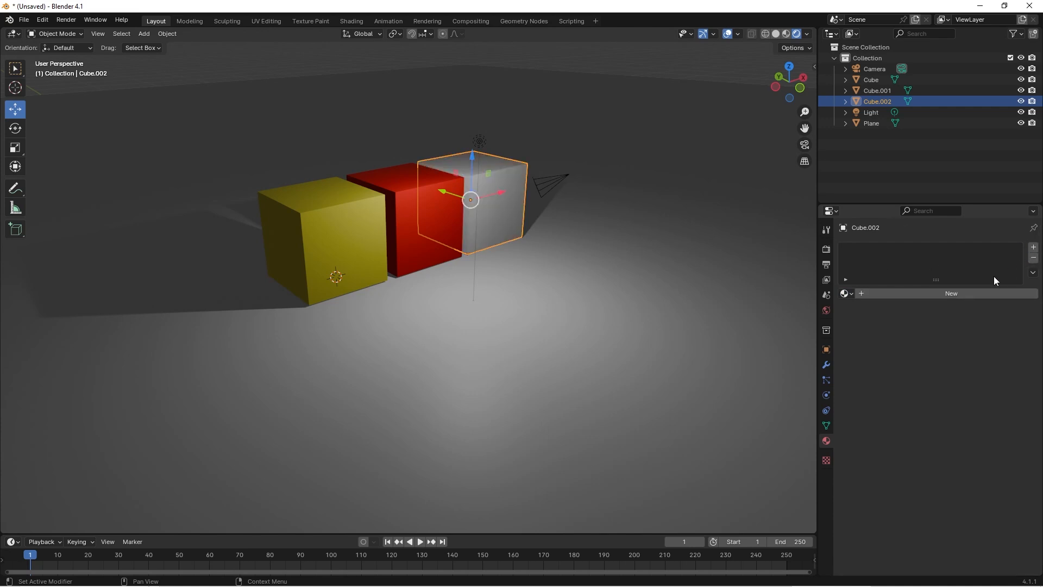
{"action": "left_click", "coordinate": [964, 292]}
{"action": "left_click", "coordinate": [964, 291]}
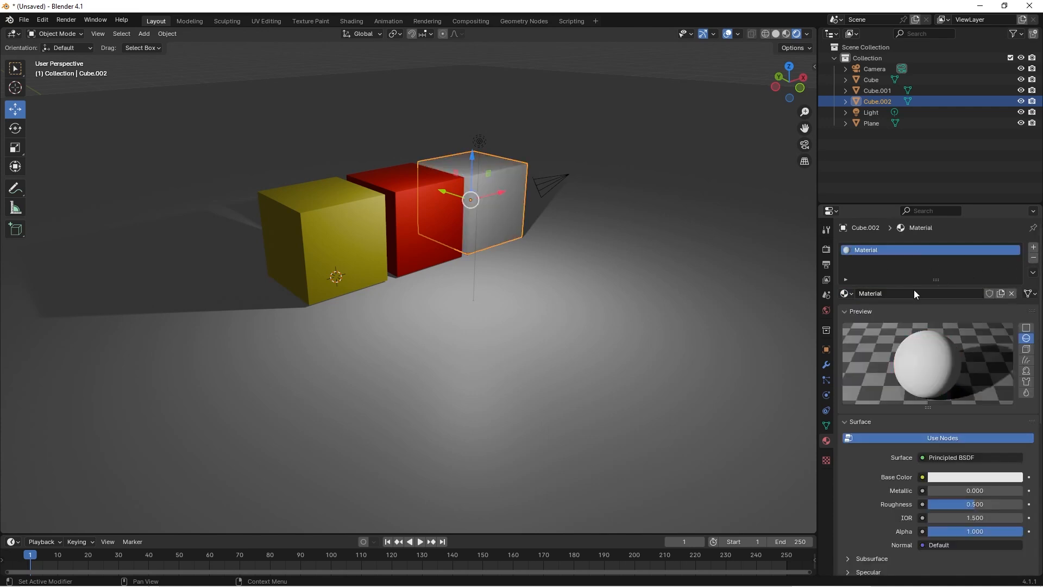
Step: Name the third cube's new material mtl_green and set its base color to bright green
{"action": "type", "text": "mt"}
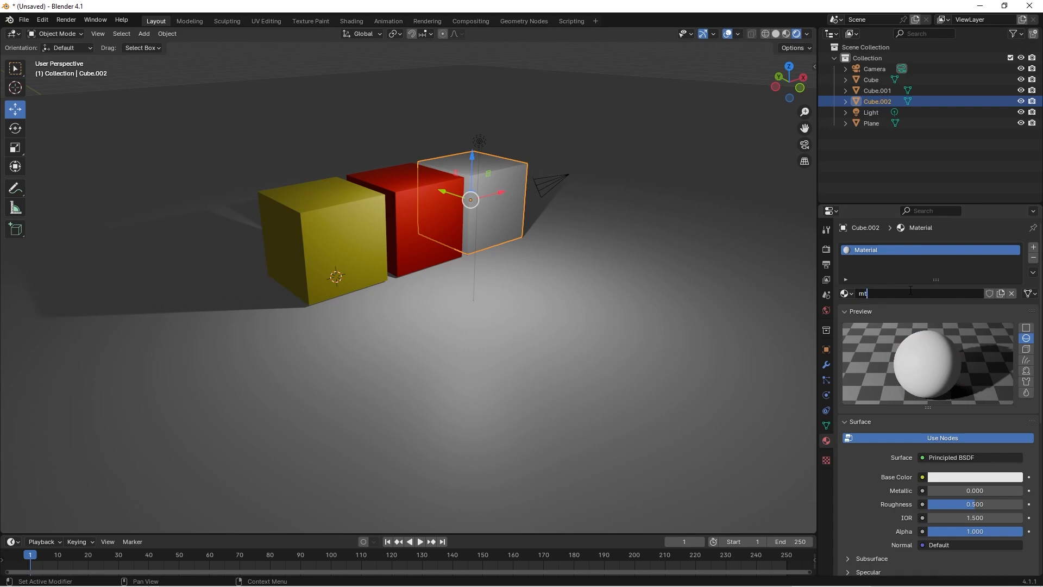
{"action": "type", "text": "l_green"}
{"action": "key", "text": "Return"}
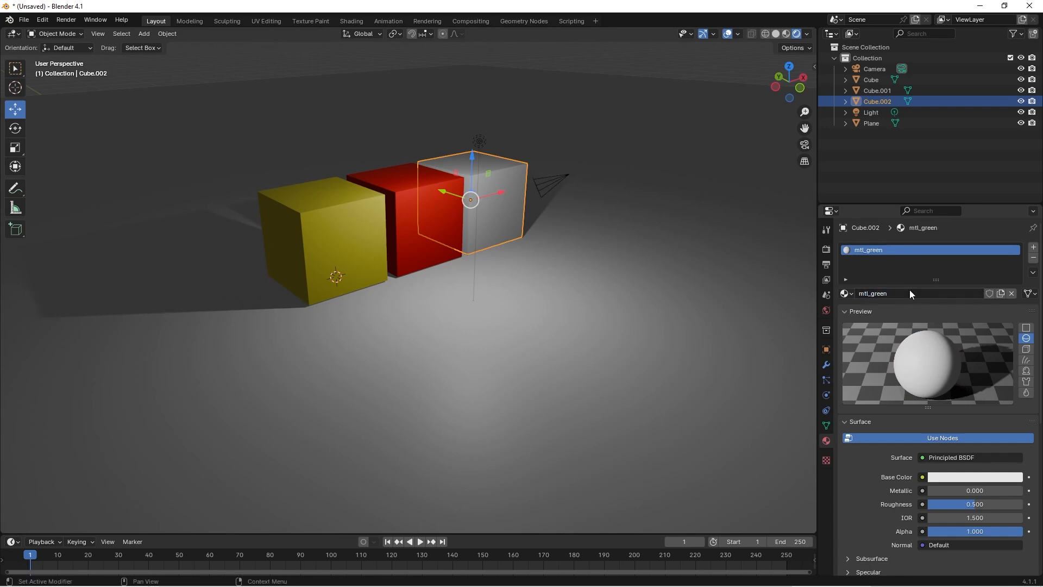
{"action": "left_click", "coordinate": [945, 477]}
{"action": "left_click", "coordinate": [920, 345]}
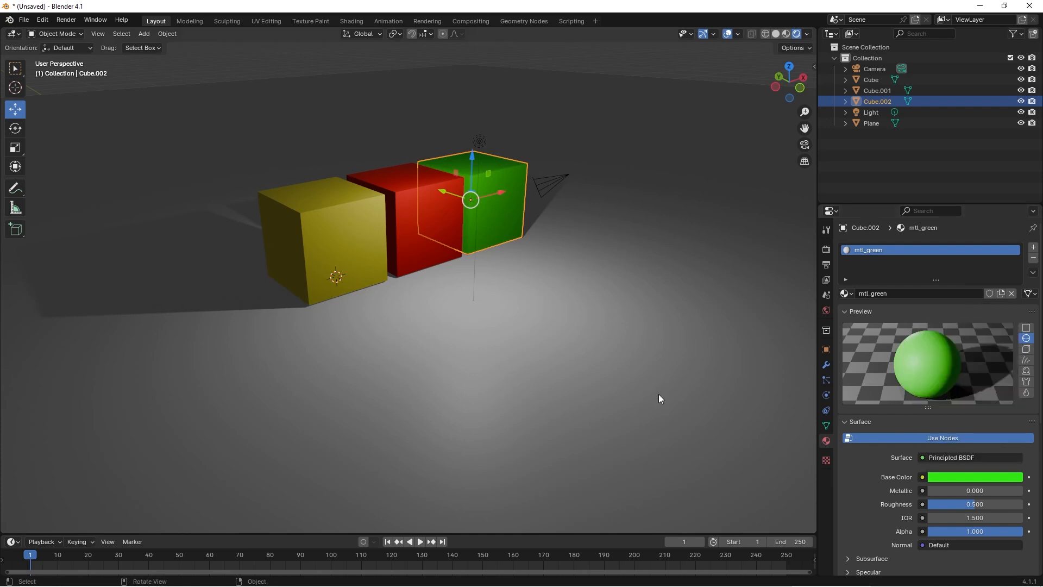
Step: Give the ground plane a new material with a cyan base color, about hue 0.531 and saturation 0.991
{"action": "left_click", "coordinate": [600, 353]}
{"action": "mouse_move", "coordinate": [572, 316]}
{"action": "middle_mouse_down"}
{"action": "mouse_move", "coordinate": [522, 328]}
{"action": "mouse_move", "coordinate": [568, 320]}
{"action": "middle_mouse_up"}
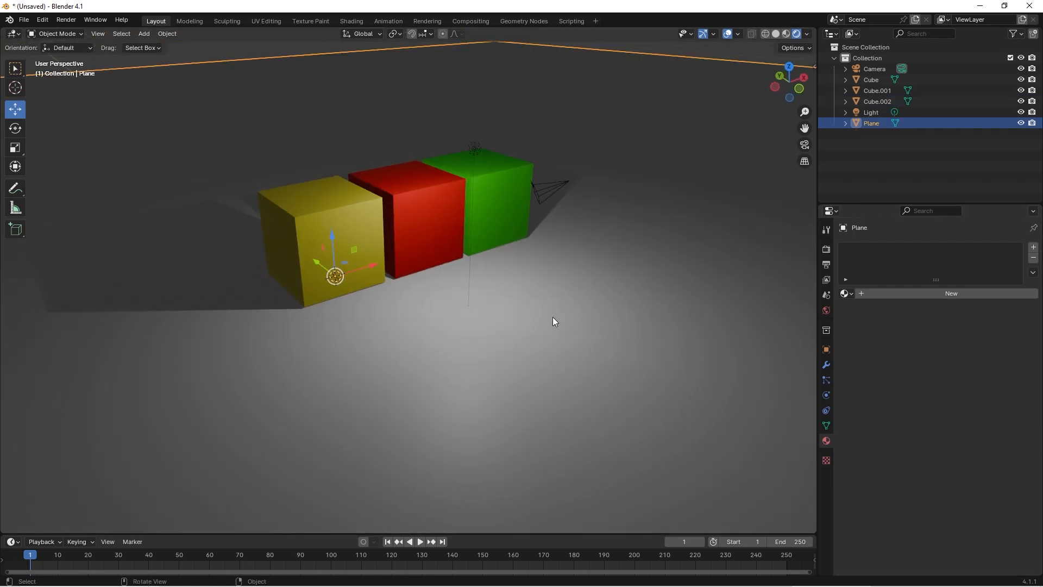
{"action": "middle_click_drag", "start_coordinate": [612, 272], "coordinate": [615, 311]}
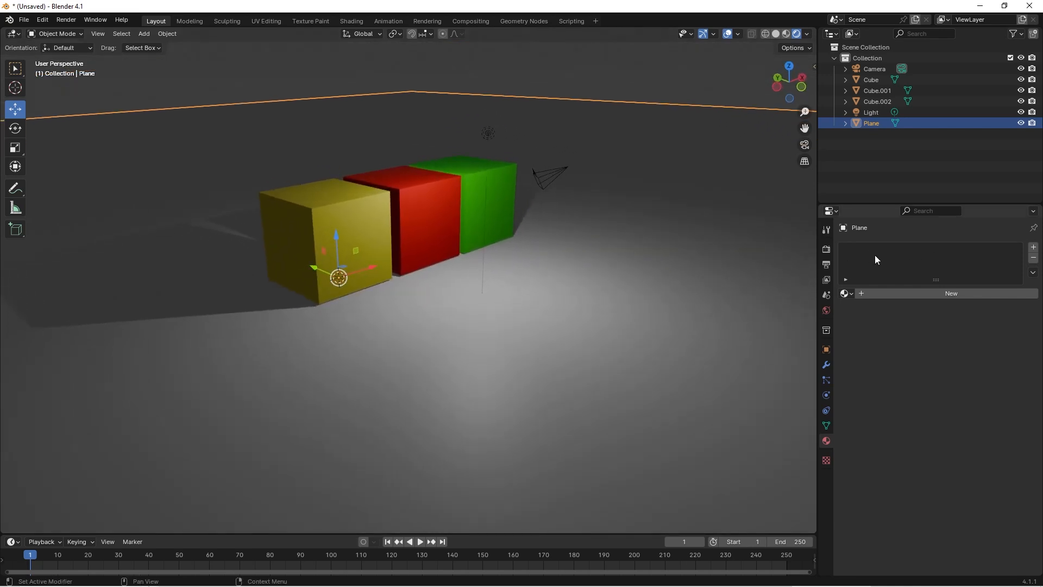
{"action": "left_click", "coordinate": [947, 292]}
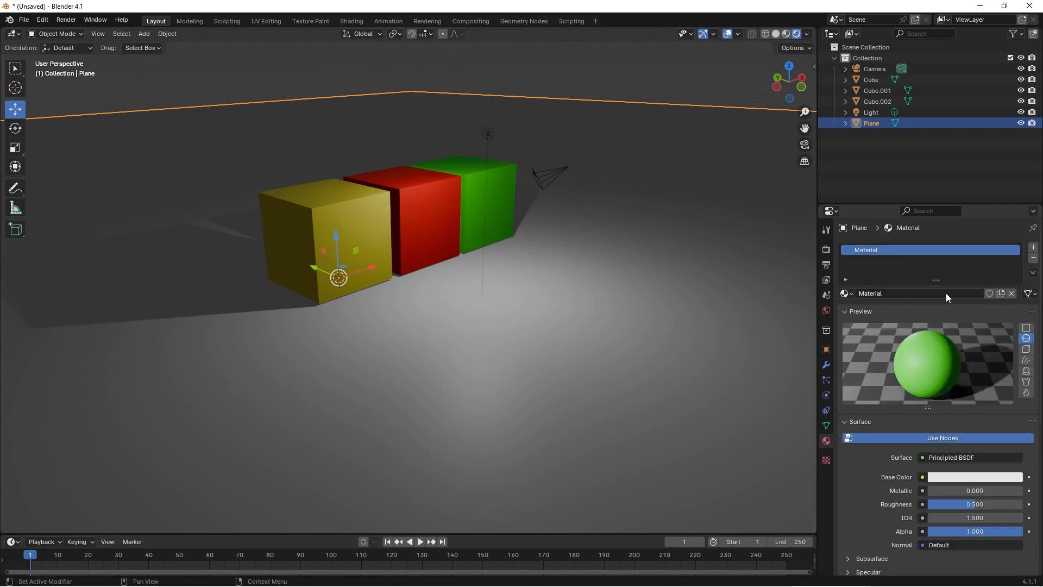
{"action": "left_click", "coordinate": [934, 477]}
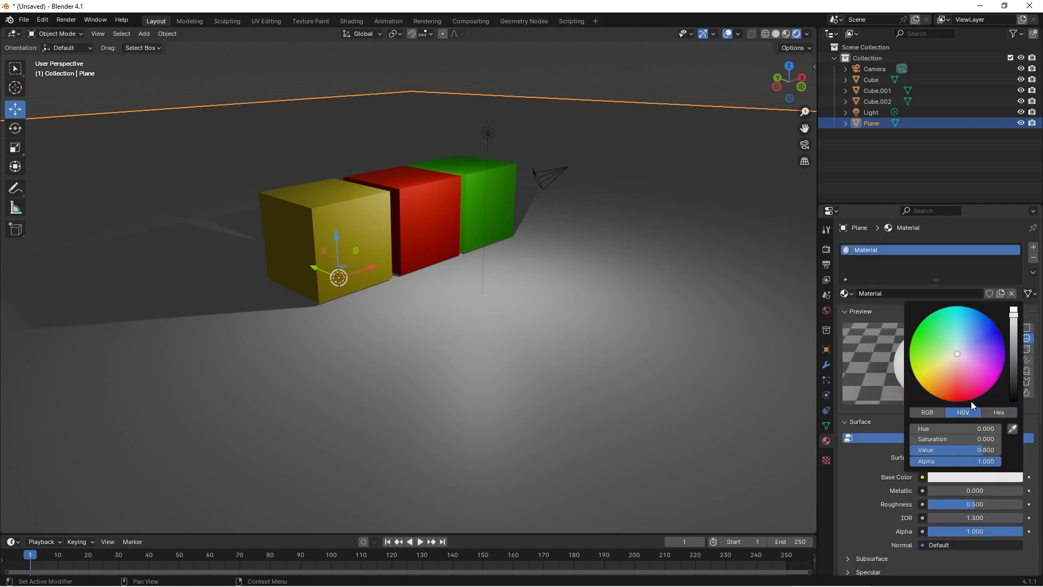
{"action": "left_click", "coordinate": [963, 312]}
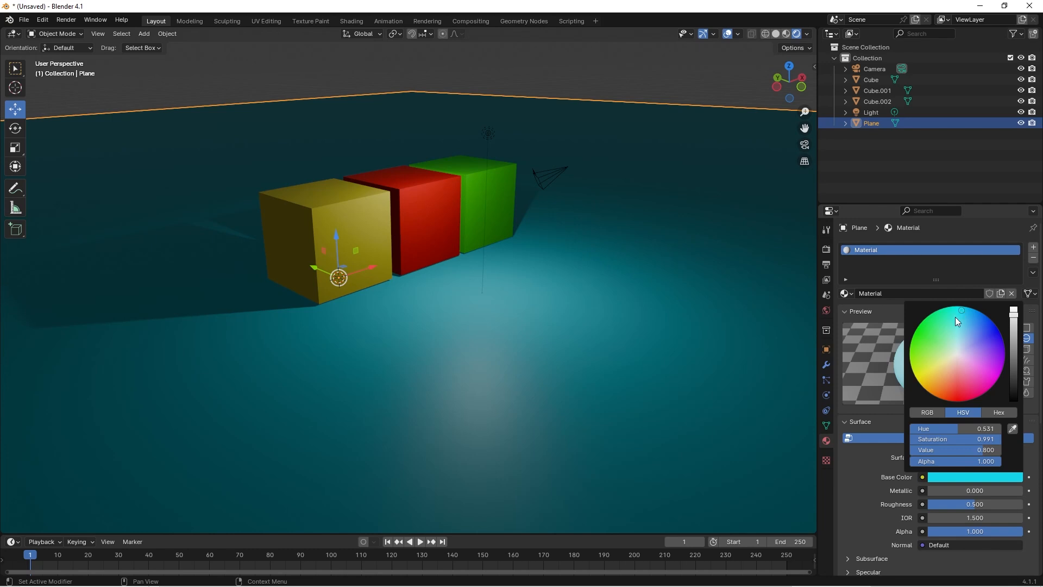
Step: Select the camera and look through it to examine how the cubes are framed
{"action": "middle_click_drag", "start_coordinate": [598, 367], "coordinate": [623, 343]}
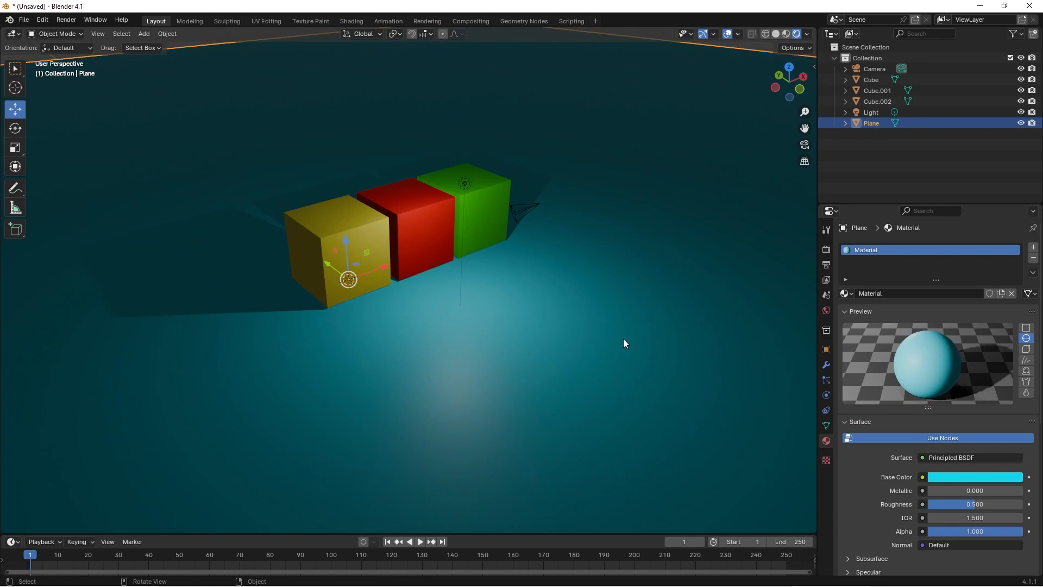
{"action": "middle_click_drag", "start_coordinate": [624, 342], "coordinate": [604, 295]}
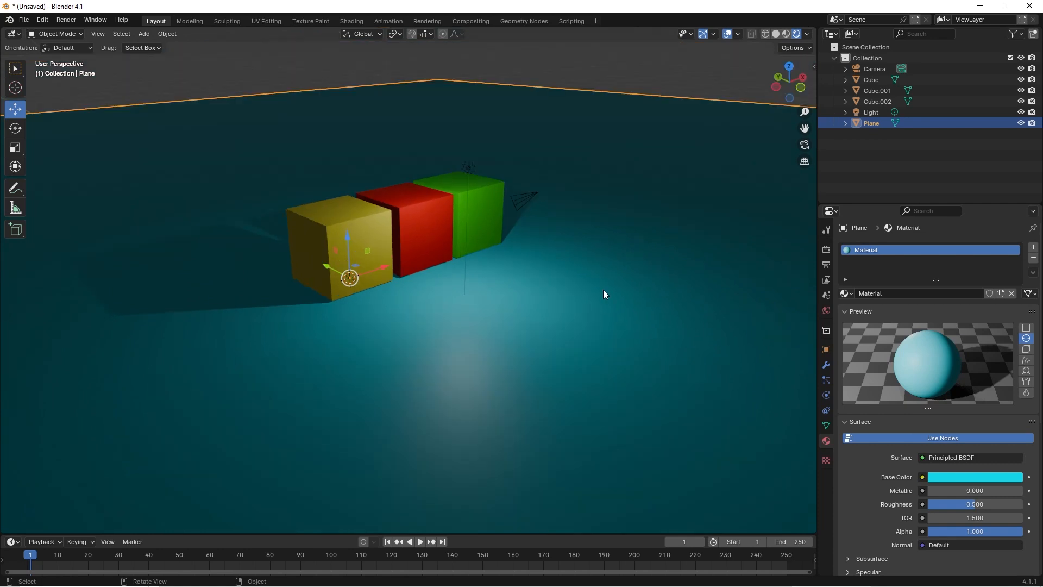
{"action": "left_click", "coordinate": [524, 199]}
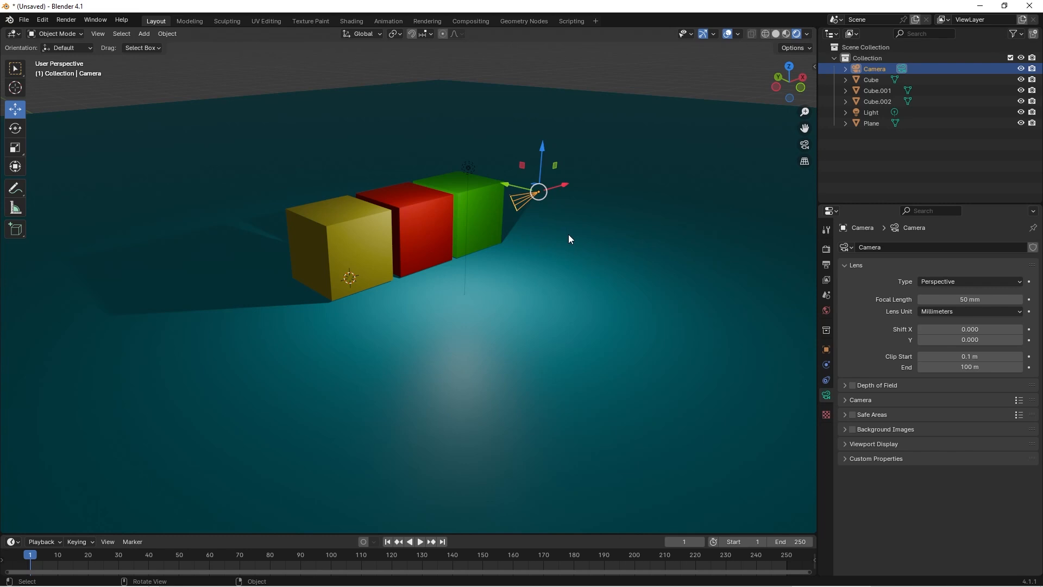
{"action": "middle_click_drag", "start_coordinate": [568, 238], "coordinate": [547, 236]}
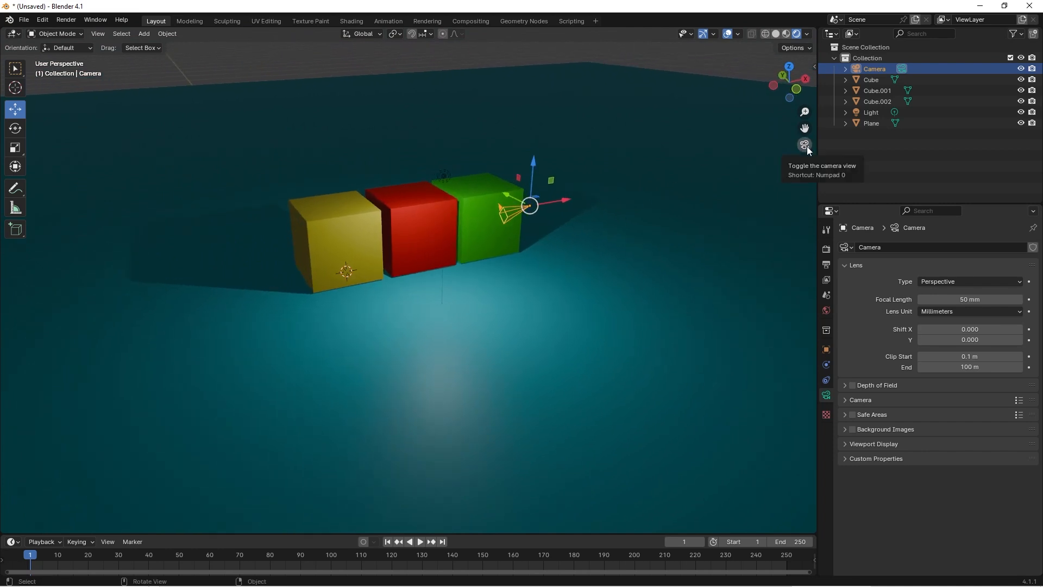
{"action": "middle_click_drag", "start_coordinate": [679, 201], "coordinate": [635, 214]}
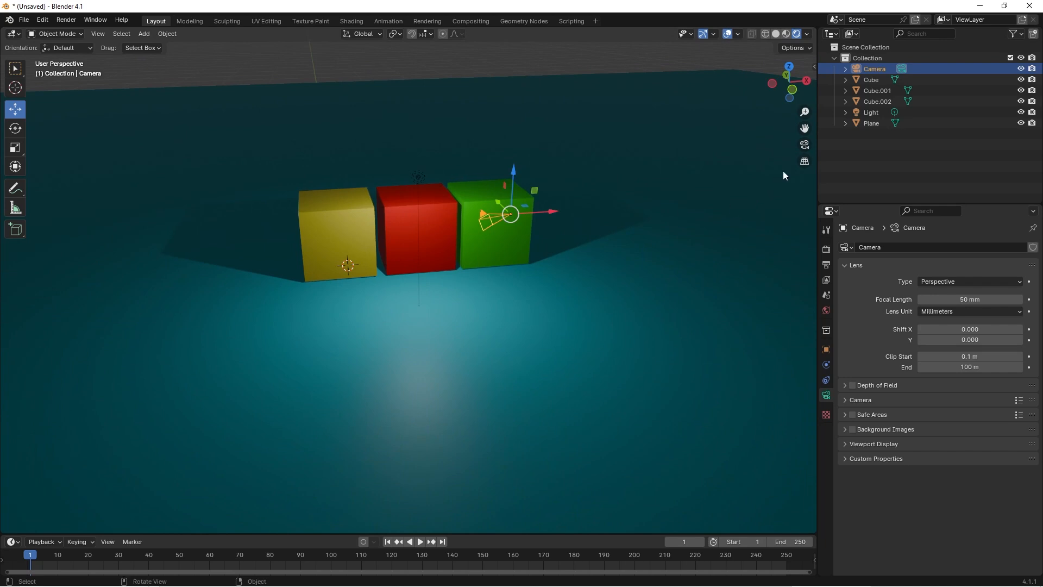
{"action": "left_click", "coordinate": [806, 145]}
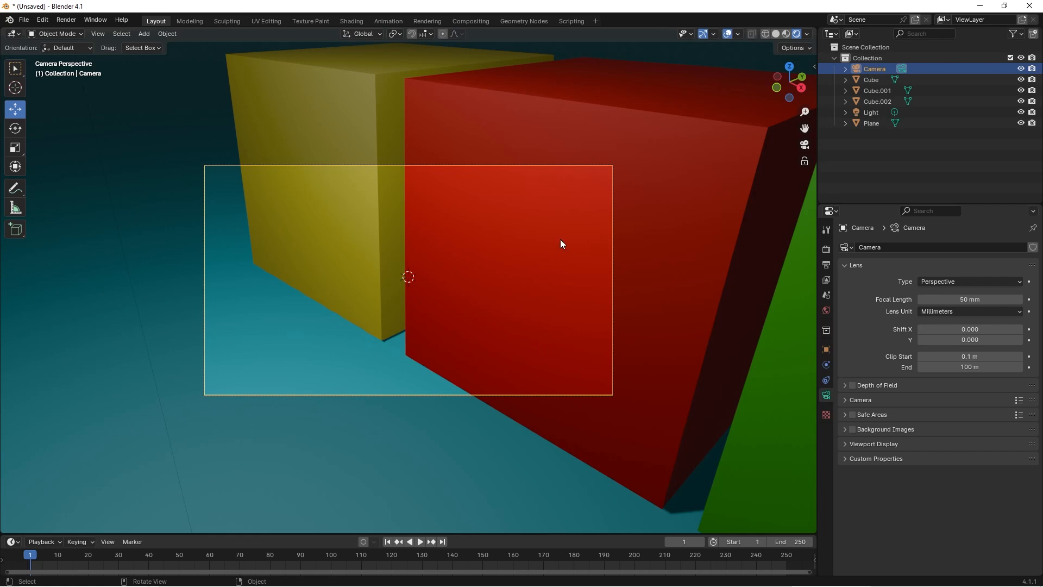
{"action": "scroll", "coordinate": [529, 299], "scroll_direction": "down", "scroll_amount": 1}
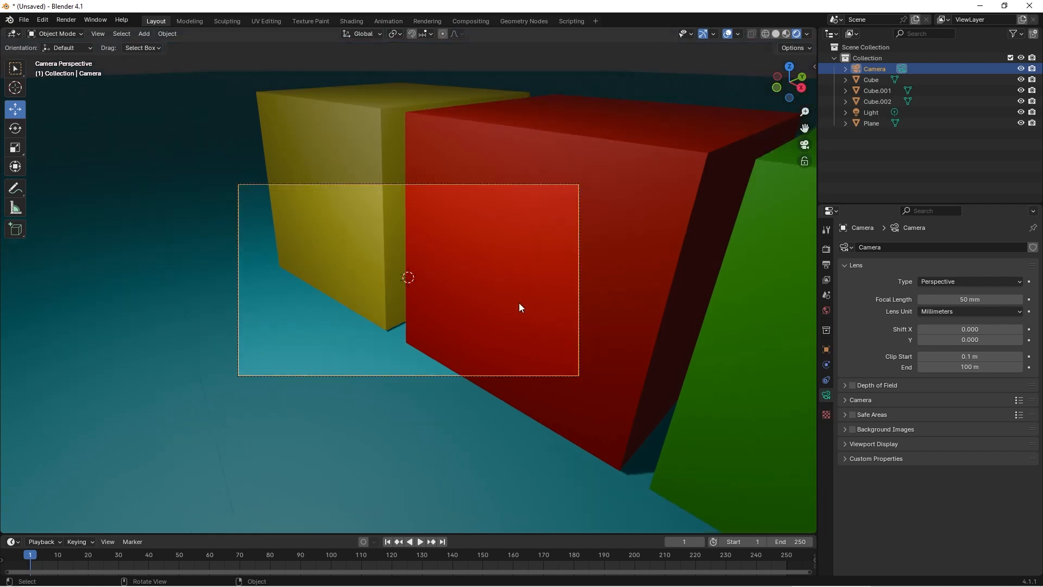
{"action": "scroll", "coordinate": [519, 303], "scroll_direction": "up", "scroll_amount": 3}
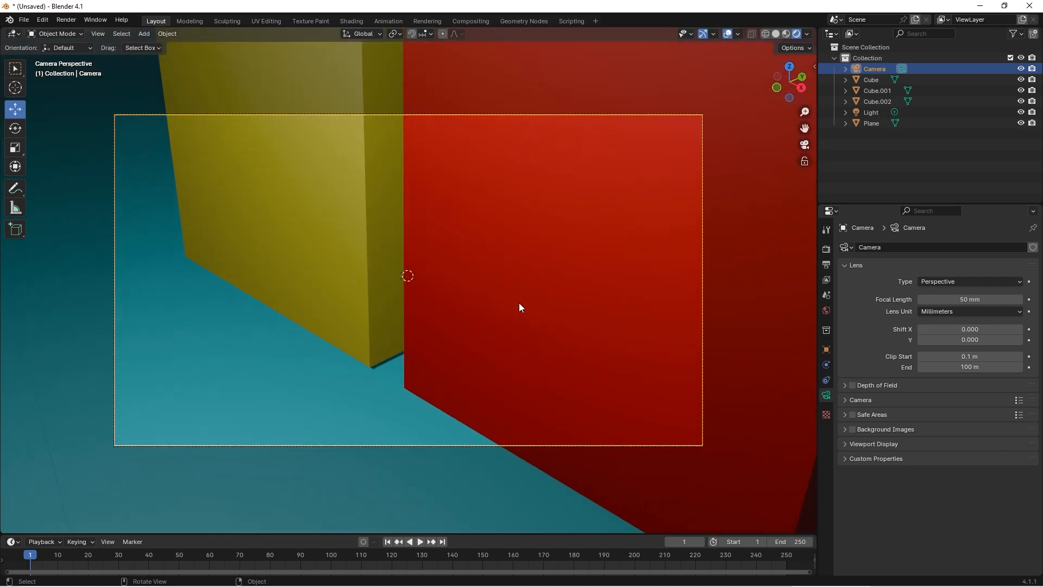
{"action": "scroll", "coordinate": [519, 304], "scroll_direction": "up", "scroll_amount": 1}
{"action": "scroll", "coordinate": [520, 303], "scroll_direction": "down", "scroll_amount": 1}
Step: Leave the camera view and enable the Camera to View lock
{"action": "middle_click_drag", "start_coordinate": [612, 322], "coordinate": [581, 323]}
{"action": "scroll", "coordinate": [581, 324], "scroll_direction": "down", "scroll_amount": 5}
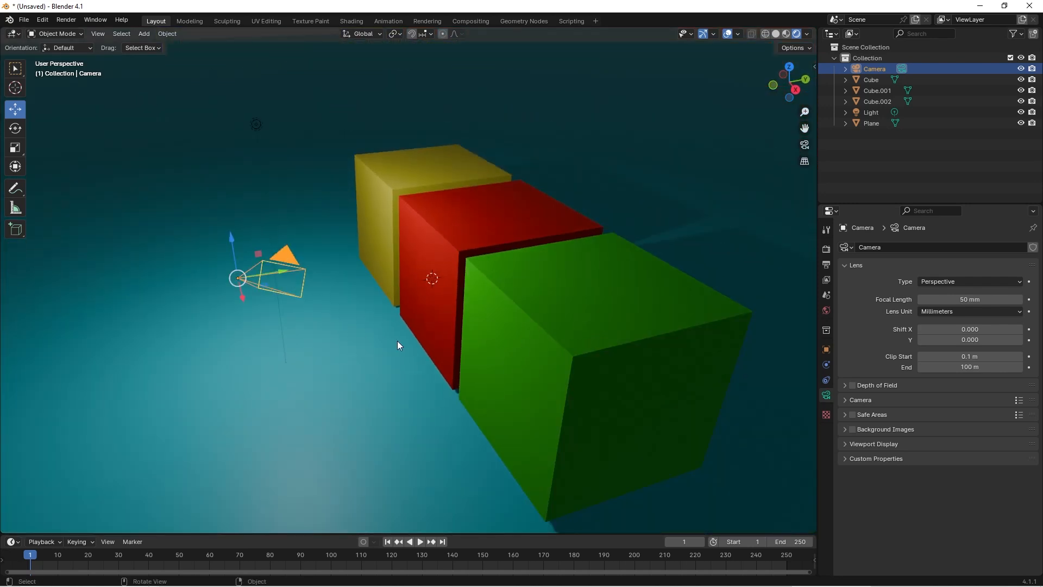
{"action": "middle_click_drag", "start_coordinate": [399, 342], "coordinate": [446, 344]}
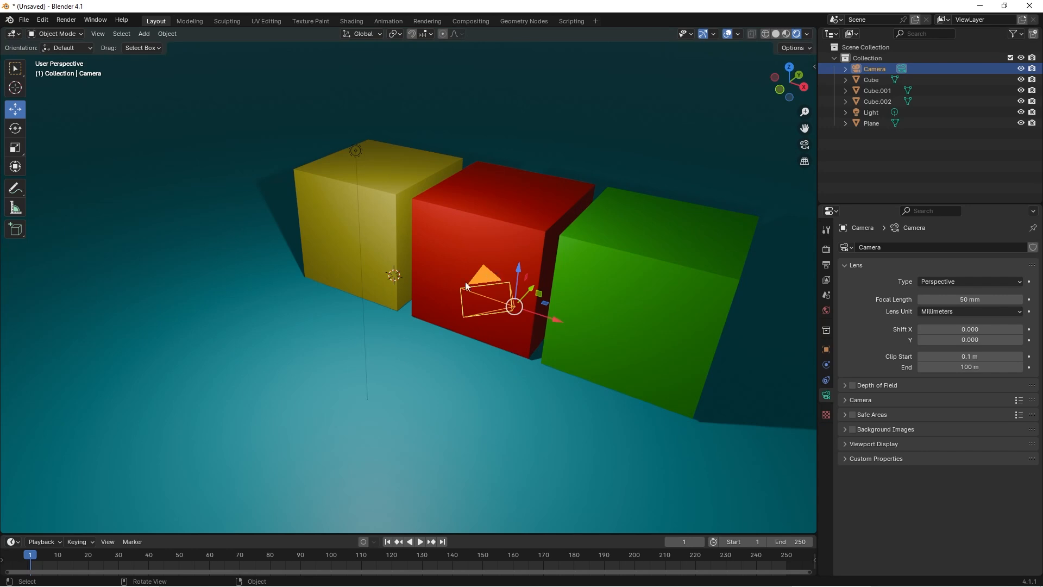
{"action": "mouse_move", "coordinate": [498, 224]}
{"action": "middle_mouse_down"}
{"action": "mouse_move", "coordinate": [520, 212]}
{"action": "mouse_move", "coordinate": [501, 217]}
{"action": "middle_mouse_up"}
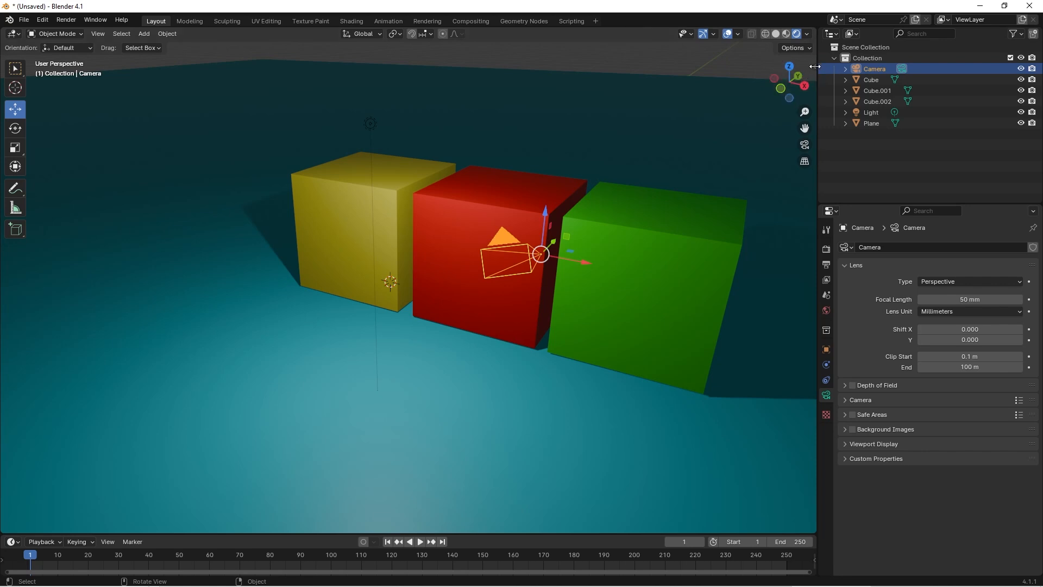
{"action": "key", "text": "n"}
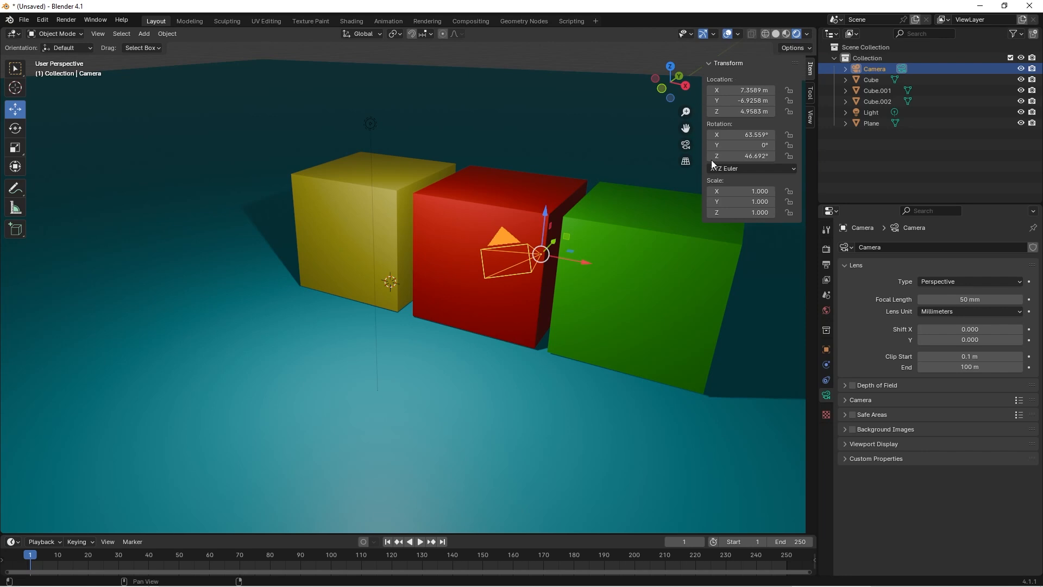
{"action": "left_click", "coordinate": [810, 117]}
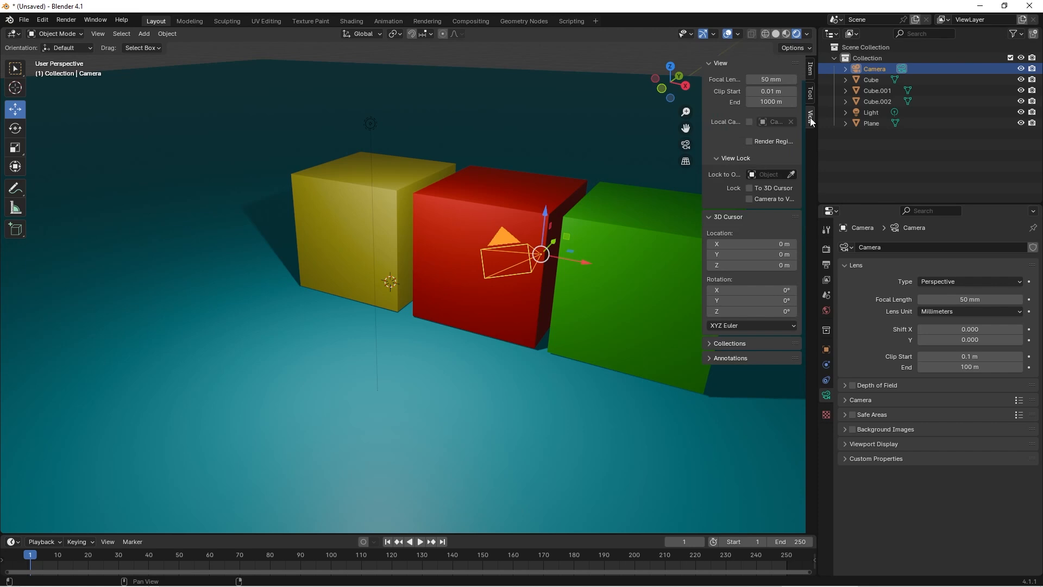
{"action": "left_click_drag", "start_coordinate": [703, 191], "coordinate": [622, 192]}
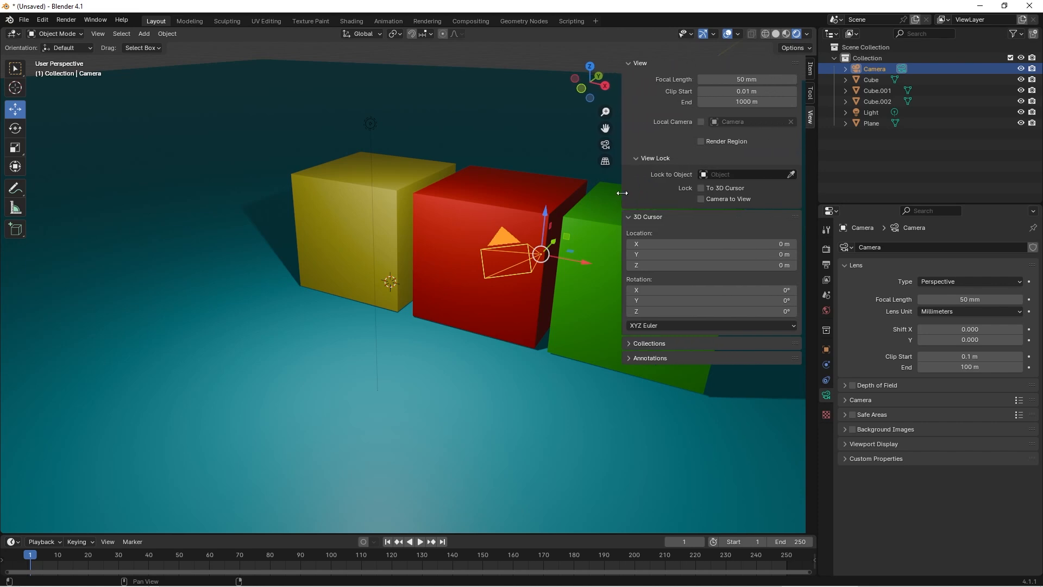
{"action": "left_click", "coordinate": [701, 199]}
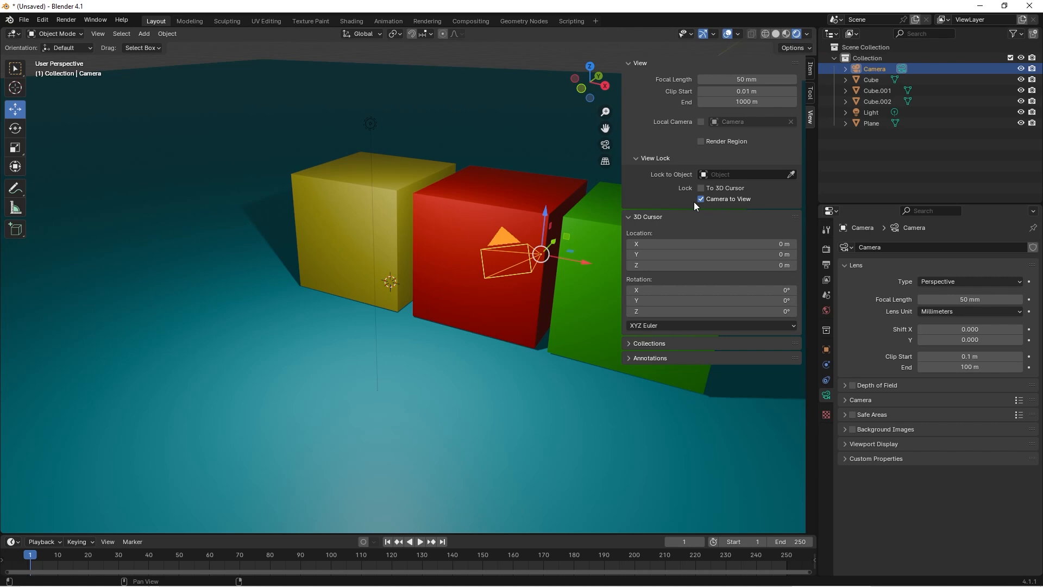
{"action": "key", "text": "n"}
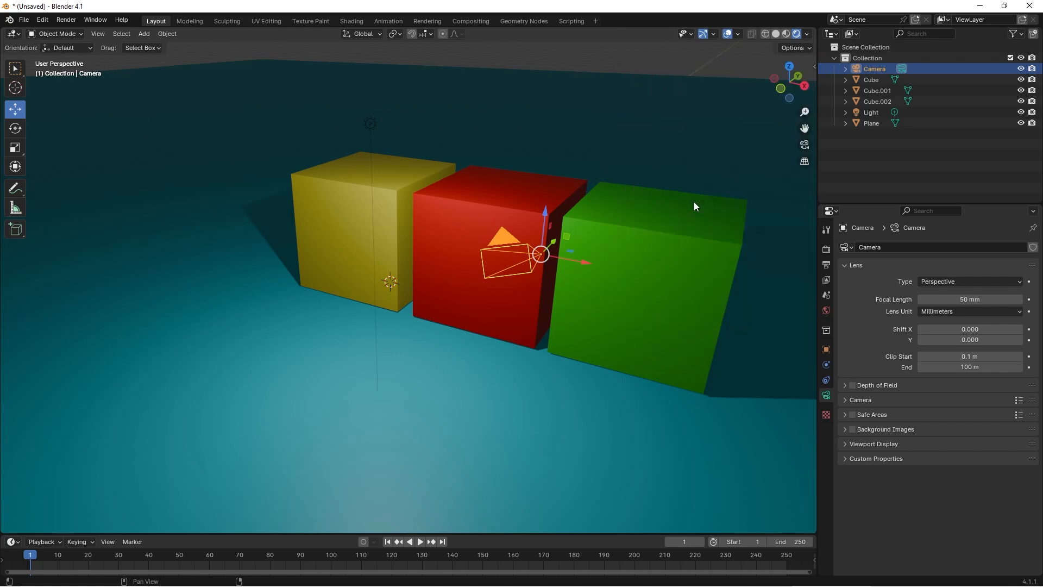
{"action": "key", "text": "n"}
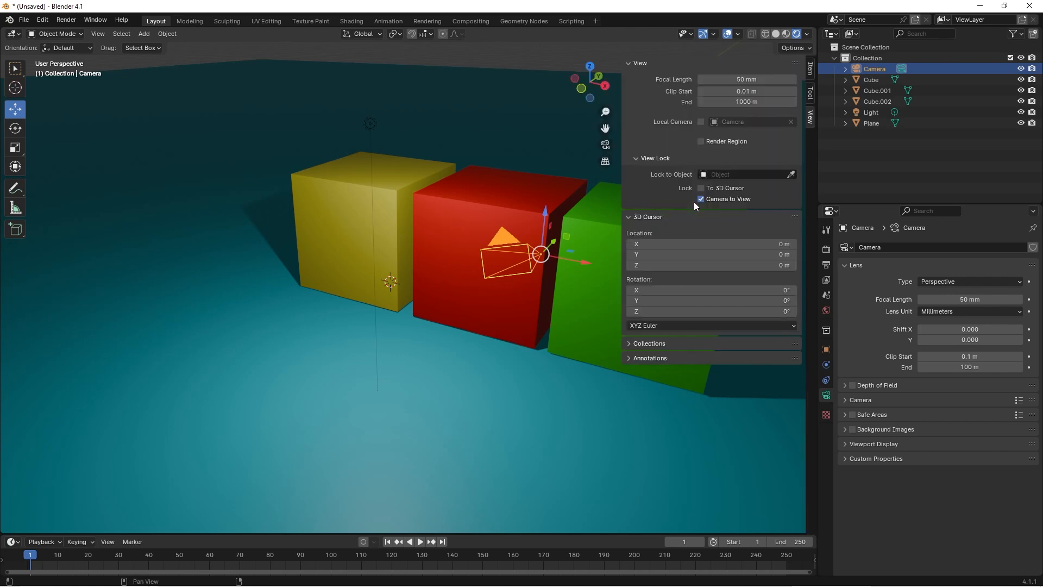
{"action": "key", "text": "n"}
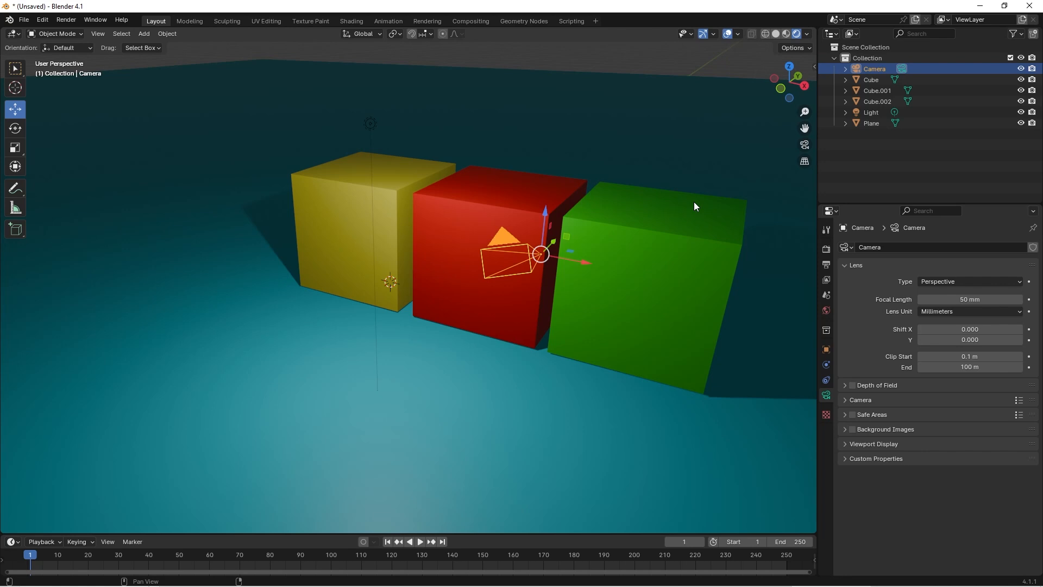
{"action": "key", "text": "n"}
{"action": "key", "text": "n"}
Step: Look through the camera and reposition it so that all three cubes fit inside the frame
{"action": "left_click", "coordinate": [804, 144]}
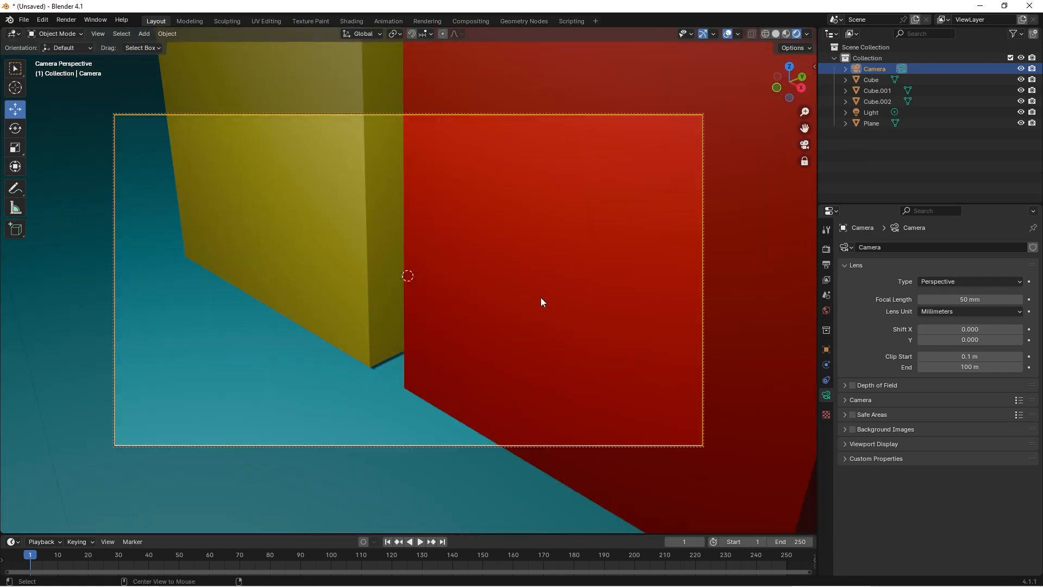
{"action": "scroll", "coordinate": [498, 302], "scroll_direction": "down", "scroll_amount": 5}
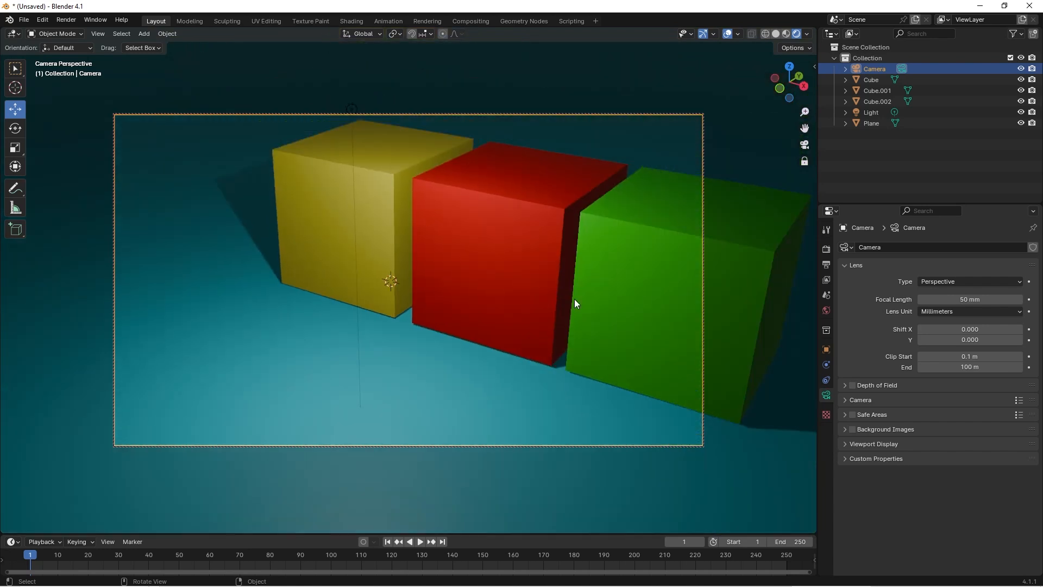
{"action": "scroll", "coordinate": [575, 298], "scroll_direction": "down", "scroll_amount": 2}
{"action": "middle_click_drag", "start_coordinate": [578, 299], "coordinate": [529, 314]}
Step: Place the 3D cursor at several different spots on and around the cubes
{"action": "right_click_drag", "start_coordinate": [528, 313], "coordinate": [553, 316], "text": "shift"}
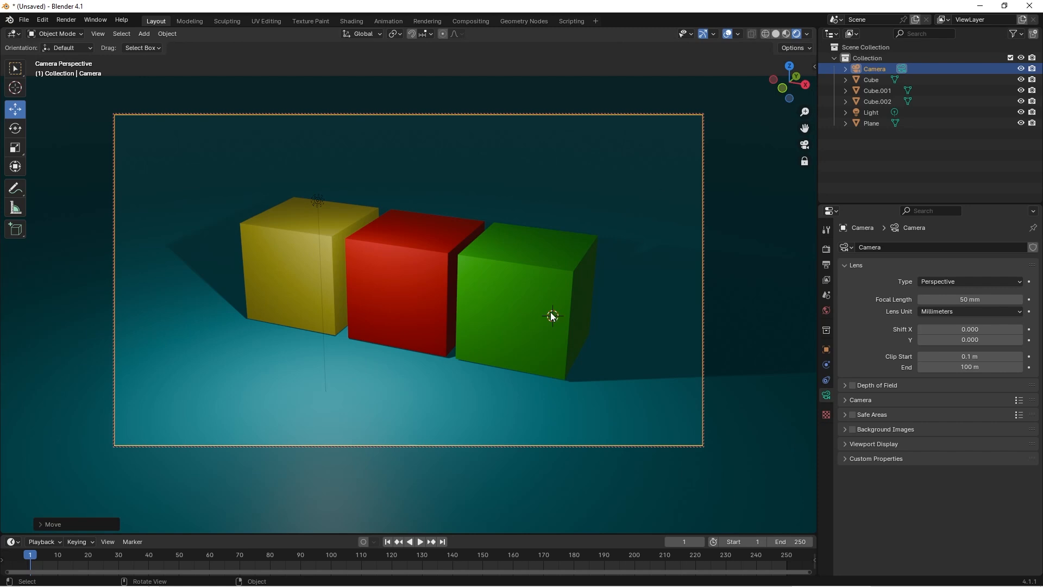
{"action": "right_click", "coordinate": [442, 380], "text": "shift"}
{"action": "right_click", "coordinate": [624, 303], "text": "shift"}
{"action": "right_click", "coordinate": [624, 188], "text": "shift"}
{"action": "right_click", "coordinate": [552, 173], "text": "shift"}
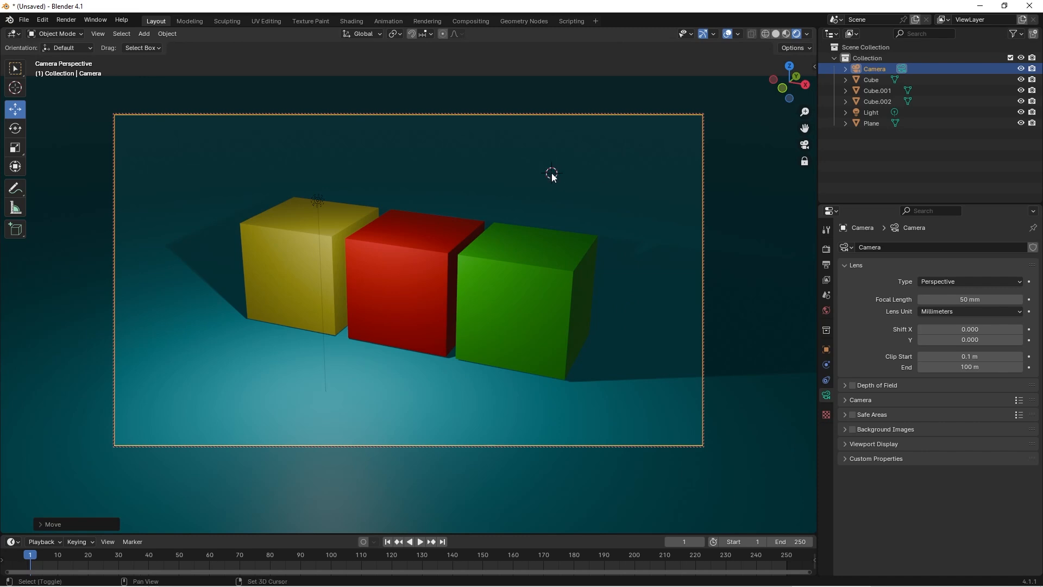
{"action": "right_click", "coordinate": [606, 200], "text": "shift"}
Step: Snap the 3D cursor to the world origin and select the green cube
{"action": "key", "text": "shift+s"}
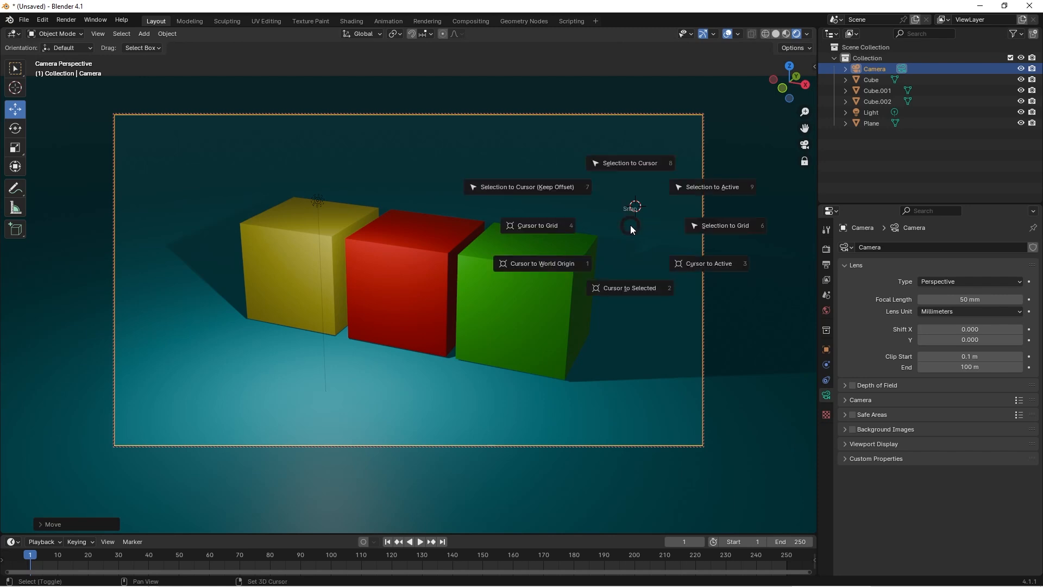
{"action": "left_click", "coordinate": [538, 264]}
{"action": "left_click", "coordinate": [539, 267]}
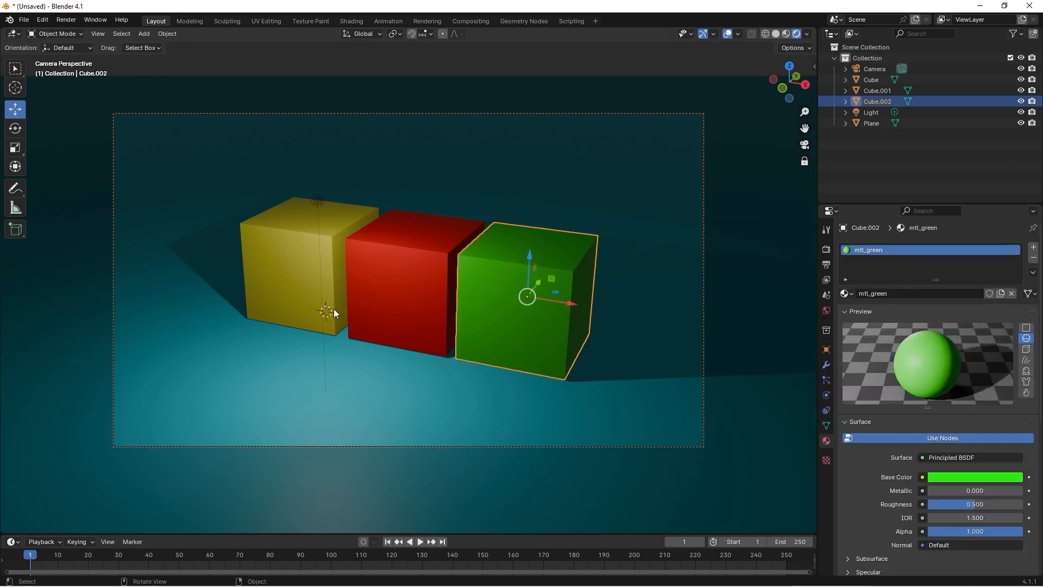
Step: Turn off the 3D Cursor overlay in the viewport and keep the green cube selected
{"action": "left_click", "coordinate": [738, 34]}
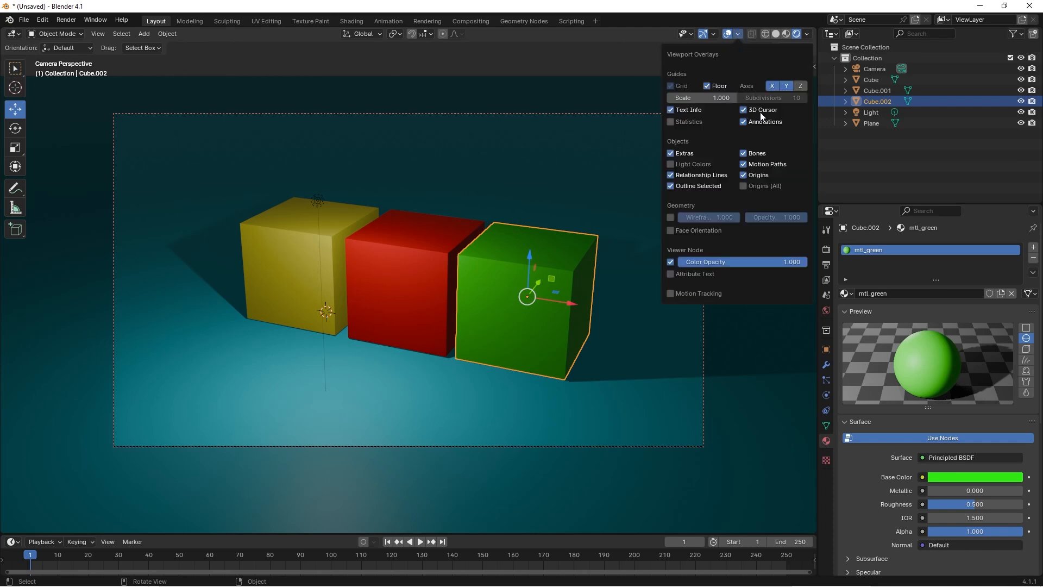
{"action": "left_click", "coordinate": [743, 111]}
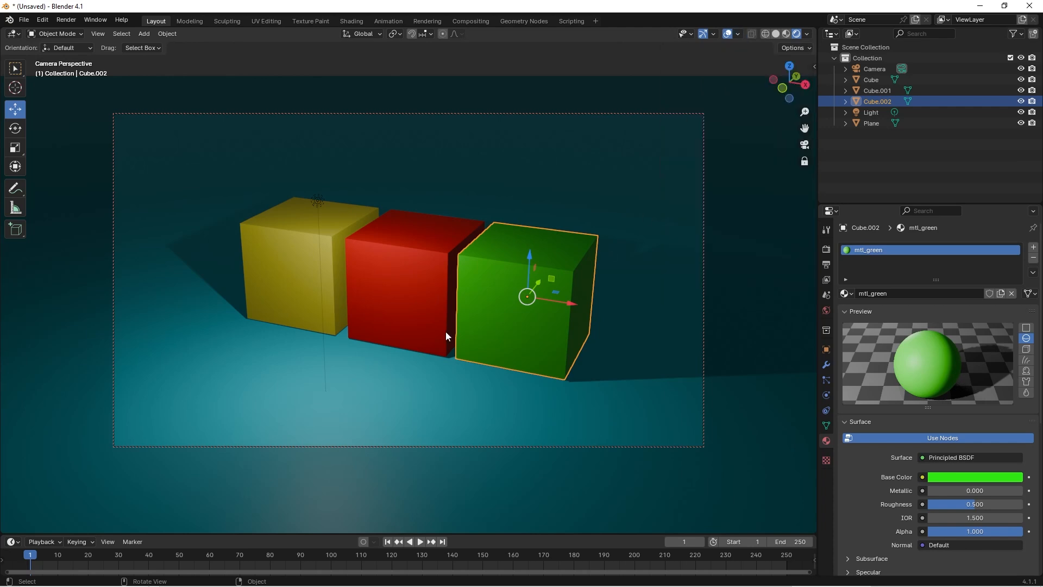
{"action": "left_click", "coordinate": [412, 386]}
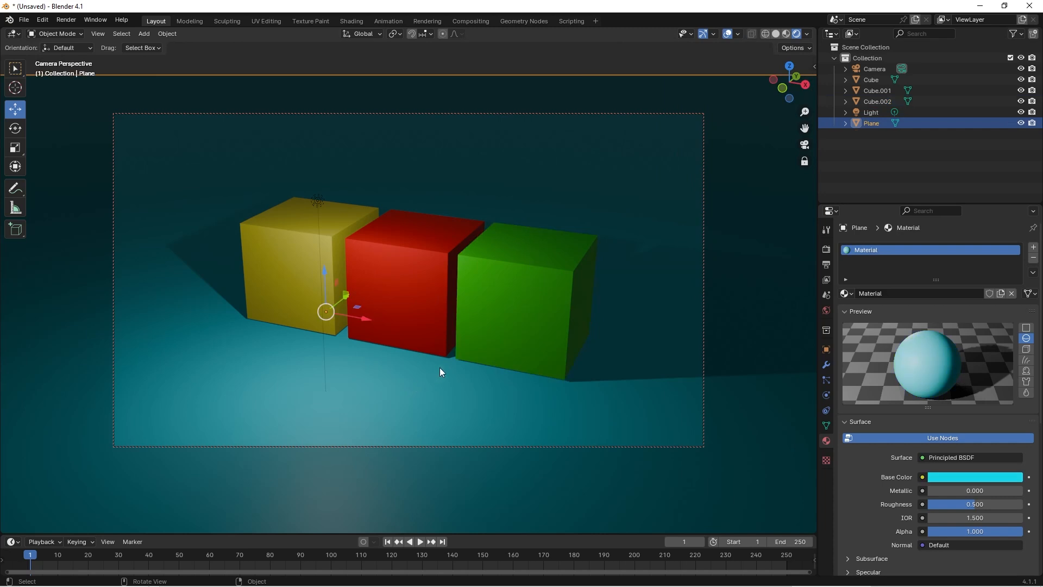
{"action": "key", "text": "ctrl+z"}
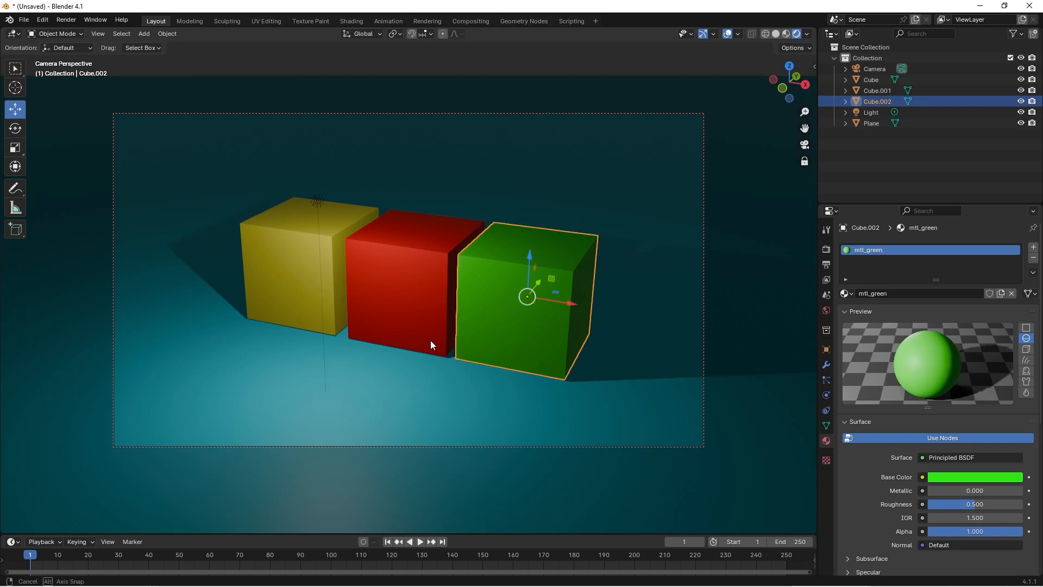
Step: Duplicate the yellow, red and green cubes together and move the copies along the Y axis to form a second parallel row
{"action": "middle_click_drag", "start_coordinate": [431, 341], "coordinate": [511, 332]}
{"action": "left_click", "coordinate": [513, 330]}
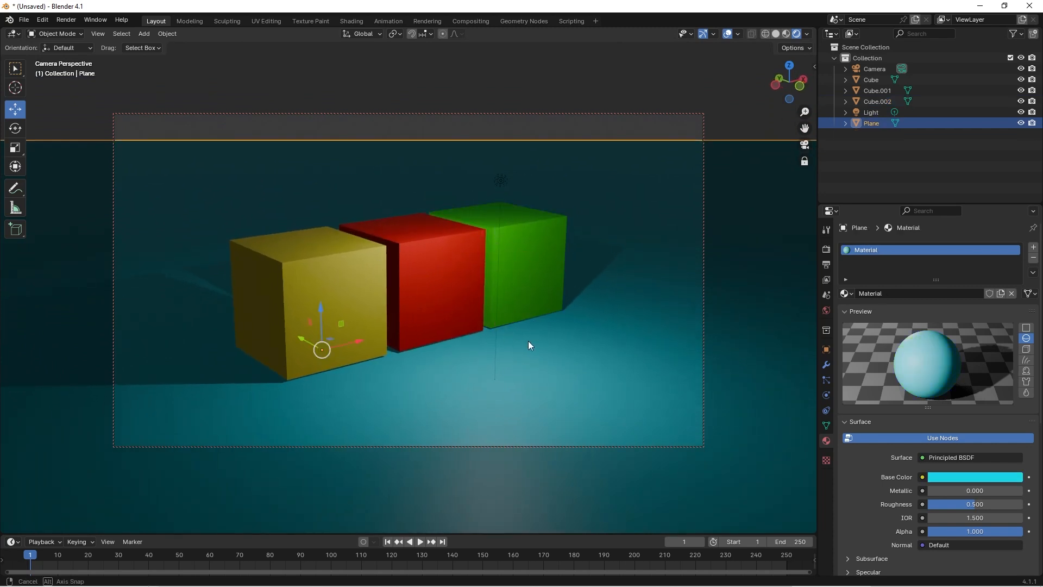
{"action": "middle_click_drag", "start_coordinate": [528, 340], "coordinate": [578, 331]}
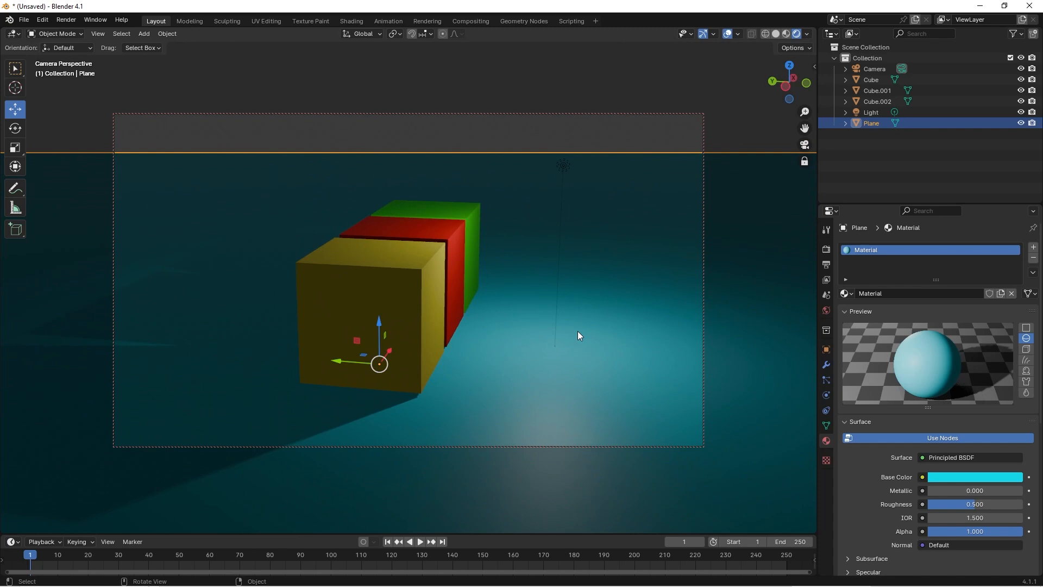
{"action": "left_click", "coordinate": [475, 240]}
{"action": "left_click", "coordinate": [454, 292], "text": "shift"}
{"action": "left_click", "coordinate": [430, 323], "text": "shift"}
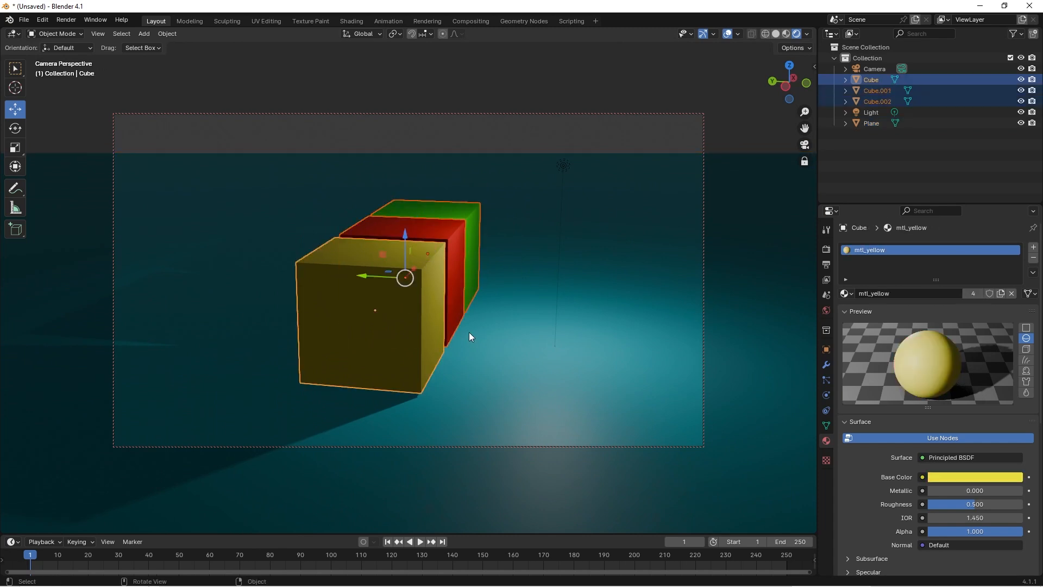
{"action": "key", "text": "shift+d"}
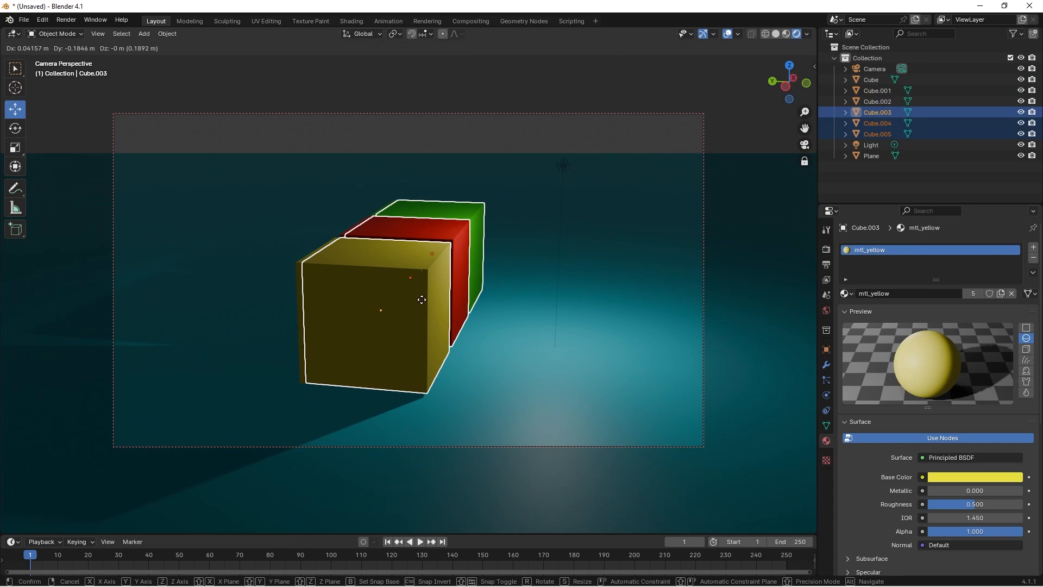
{"action": "key", "text": "y"}
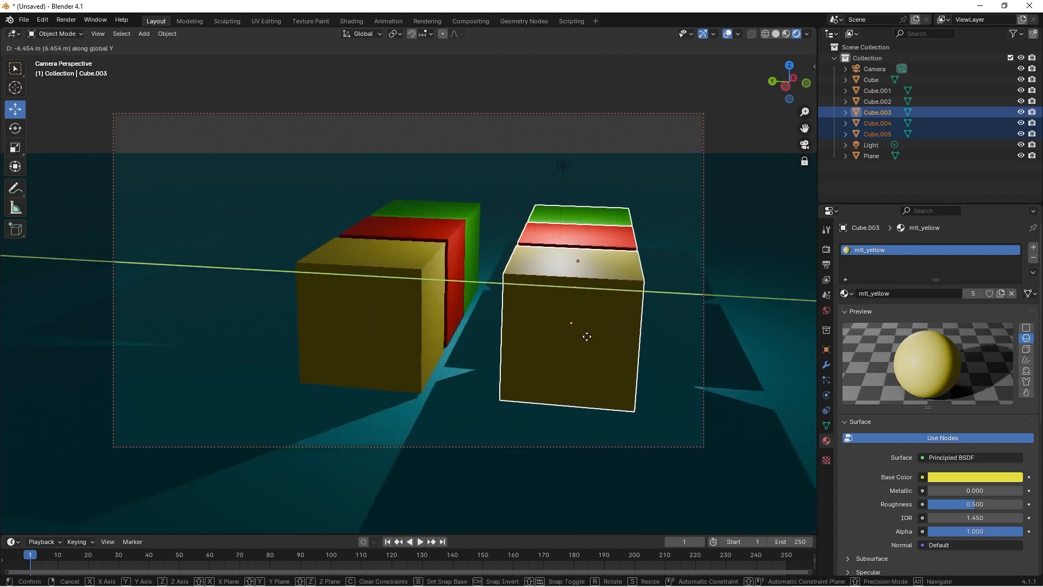
{"action": "left_click", "coordinate": [652, 345]}
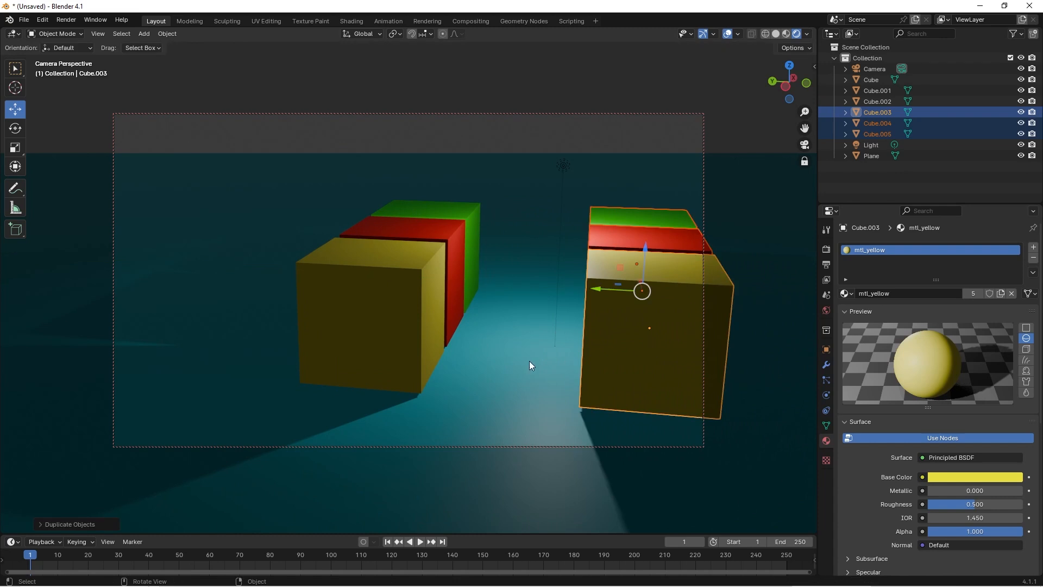
Step: Reframe the locked camera so it looks down the lit gap between the two rows of cubes
{"action": "middle_click_drag", "start_coordinate": [530, 361], "coordinate": [478, 332]}
{"action": "scroll", "coordinate": [455, 327], "scroll_direction": "up", "scroll_amount": 3}
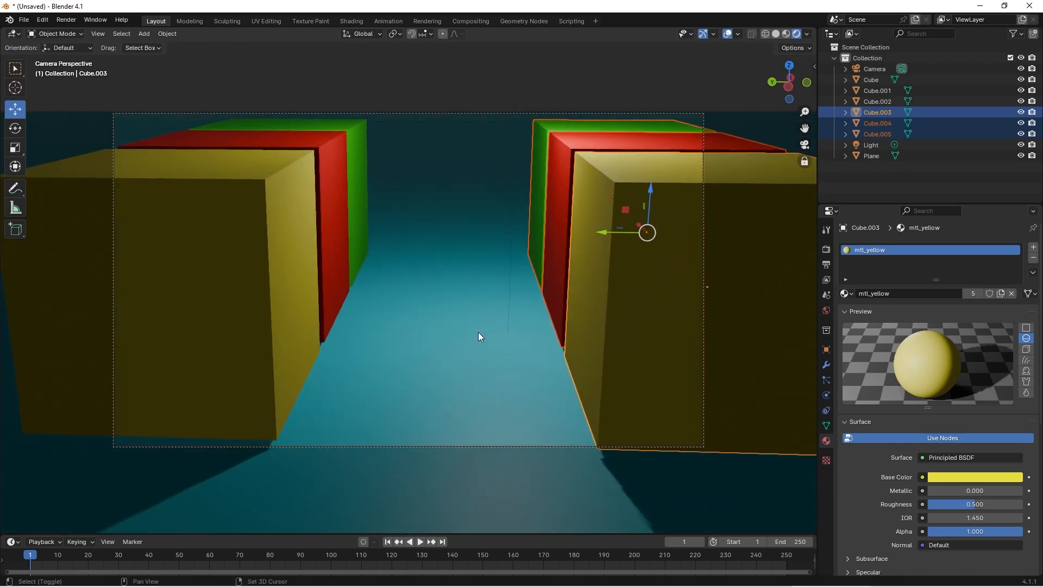
{"action": "scroll", "coordinate": [479, 333], "scroll_direction": "down", "scroll_amount": 2}
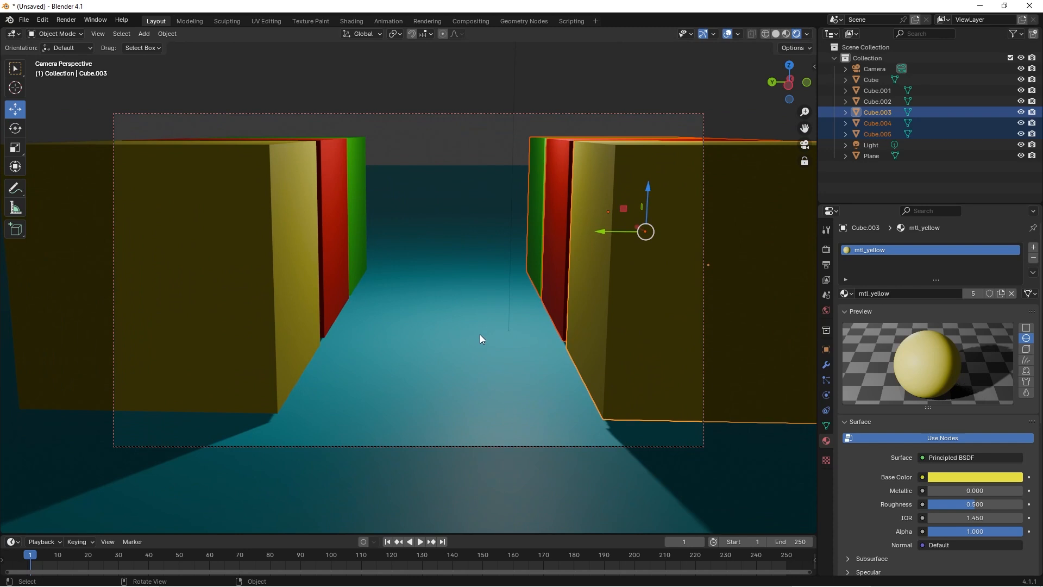
{"action": "scroll", "coordinate": [480, 334], "scroll_direction": "down", "scroll_amount": 2}
{"action": "scroll", "coordinate": [480, 334], "scroll_direction": "up", "scroll_amount": 1}
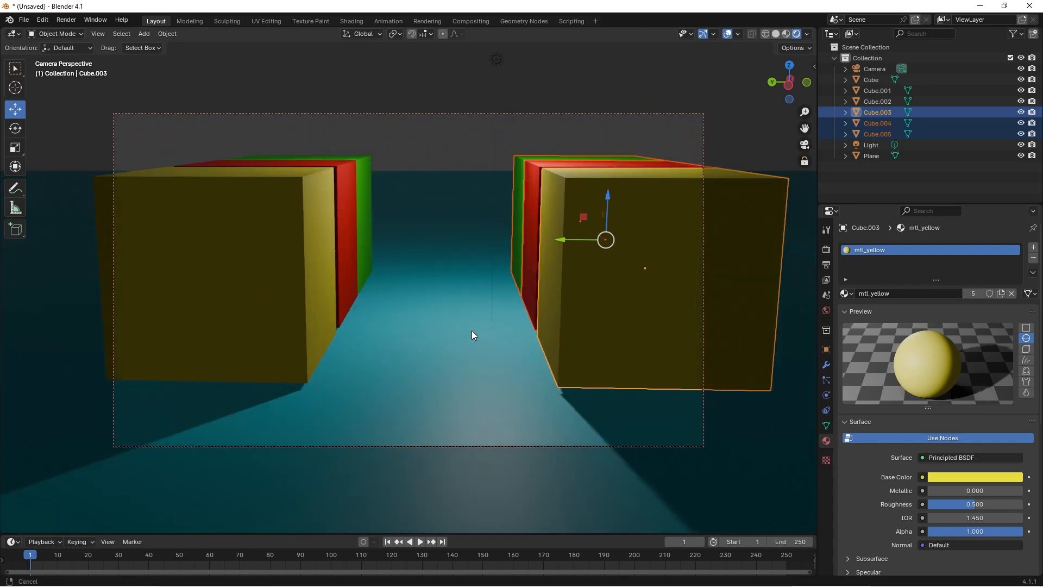
{"action": "mouse_move", "coordinate": [473, 334]}
{"action": "middle_mouse_down", "text": "shift"}
{"action": "mouse_move", "coordinate": [455, 333]}
{"action": "mouse_move", "coordinate": [457, 325]}
{"action": "middle_mouse_up", "text": "shift"}
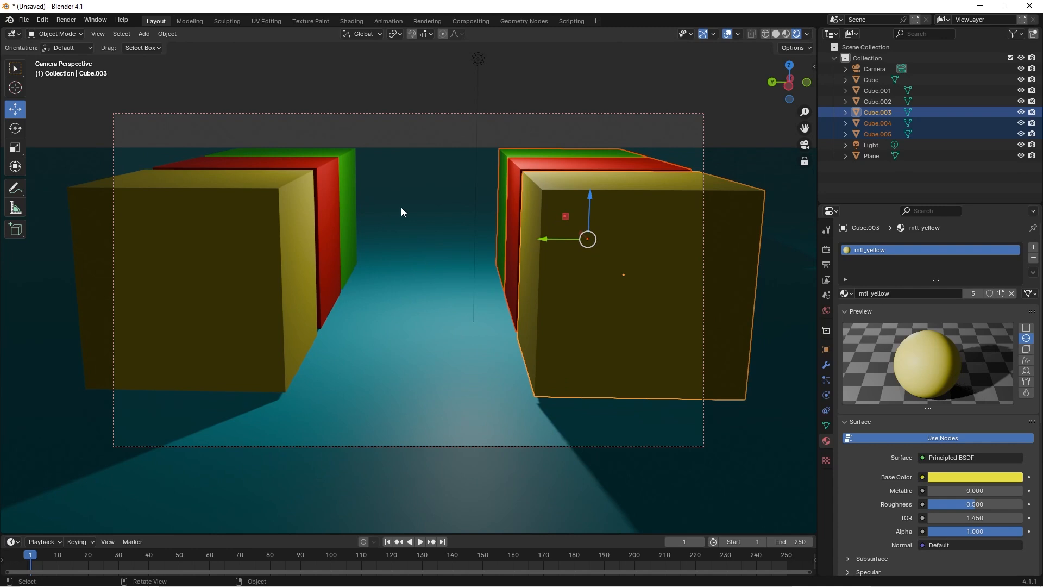
Step: Render the current camera view as a still image and inspect the full picture
{"action": "left_click", "coordinate": [70, 22]}
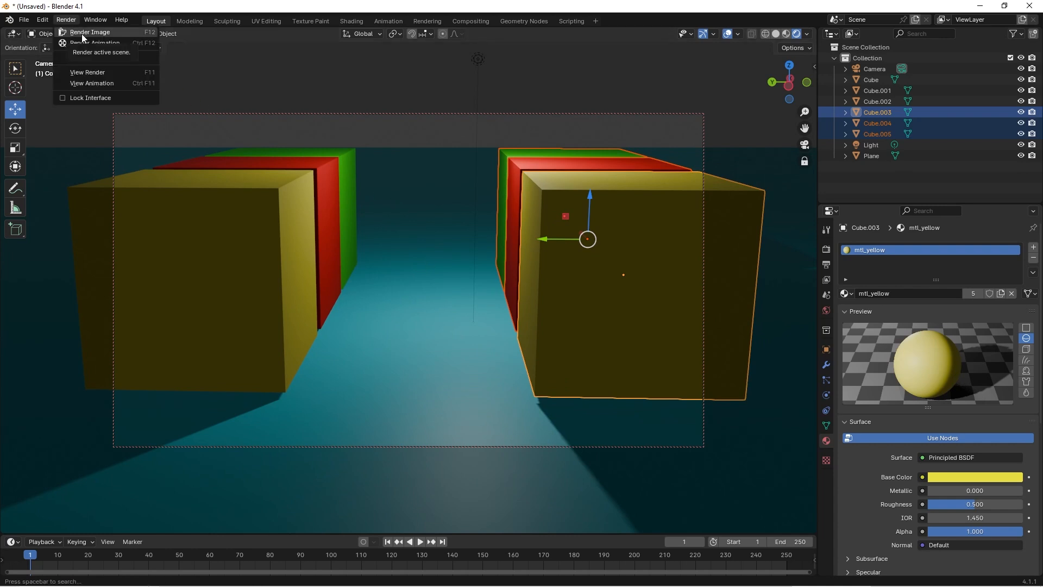
{"action": "left_click", "coordinate": [81, 34]}
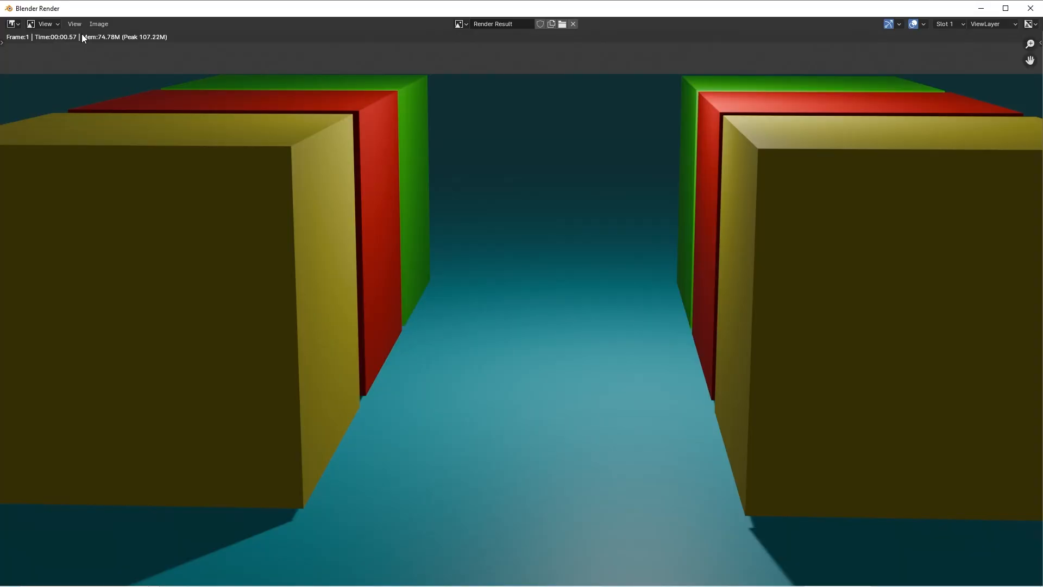
{"action": "scroll", "coordinate": [502, 239], "scroll_direction": "down", "scroll_amount": 4}
{"action": "scroll", "coordinate": [502, 239], "scroll_direction": "up", "scroll_amount": 2}
{"action": "scroll", "coordinate": [502, 239], "scroll_direction": "down", "scroll_amount": 1}
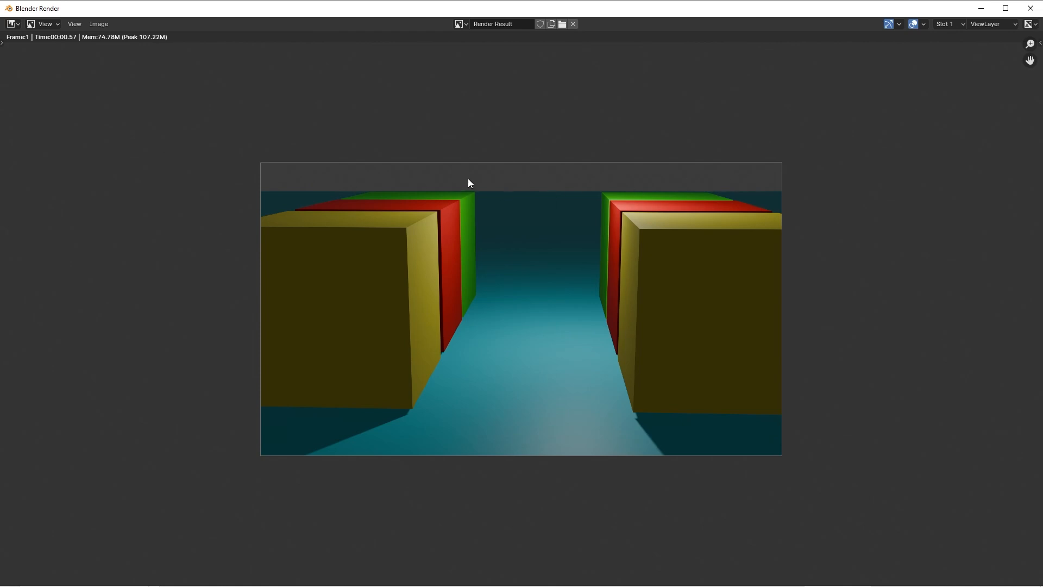
Step: Bring up Save As for the rendered image, leave it without saving and close the render window
{"action": "left_click", "coordinate": [98, 25]}
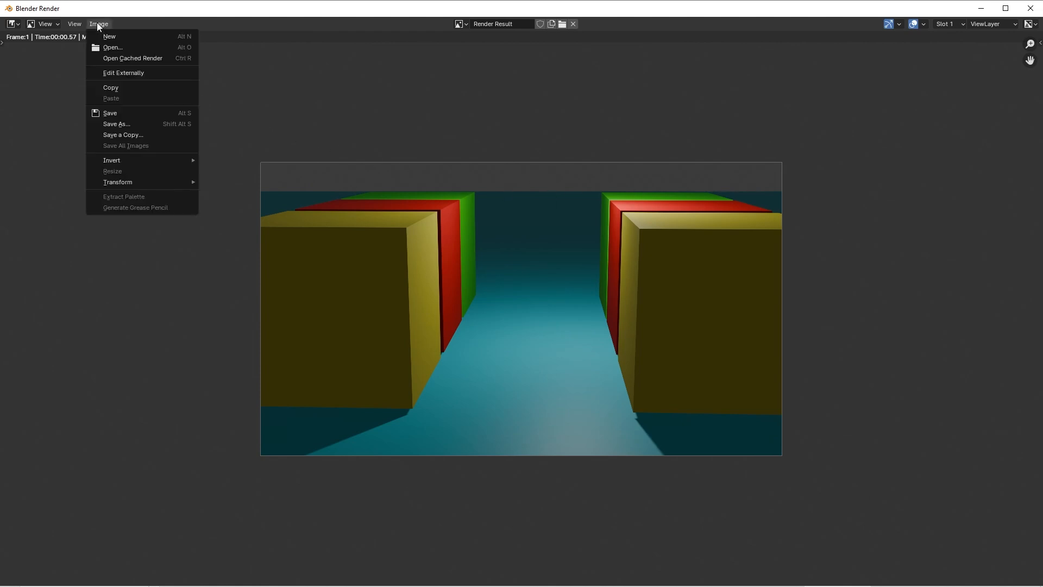
{"action": "left_click", "coordinate": [118, 124]}
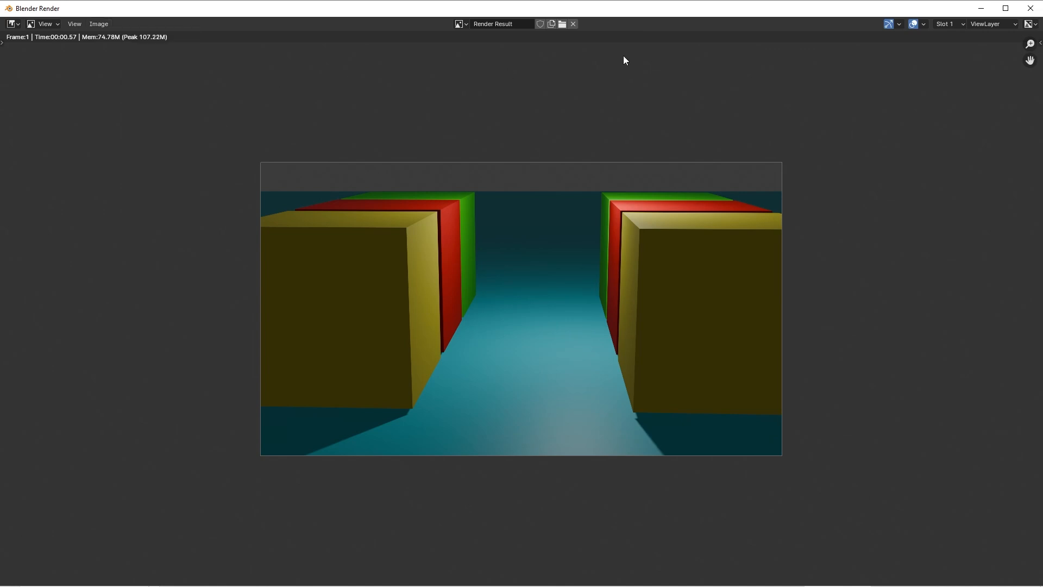
{"action": "left_click_drag", "start_coordinate": [517, 5], "coordinate": [534, 44]}
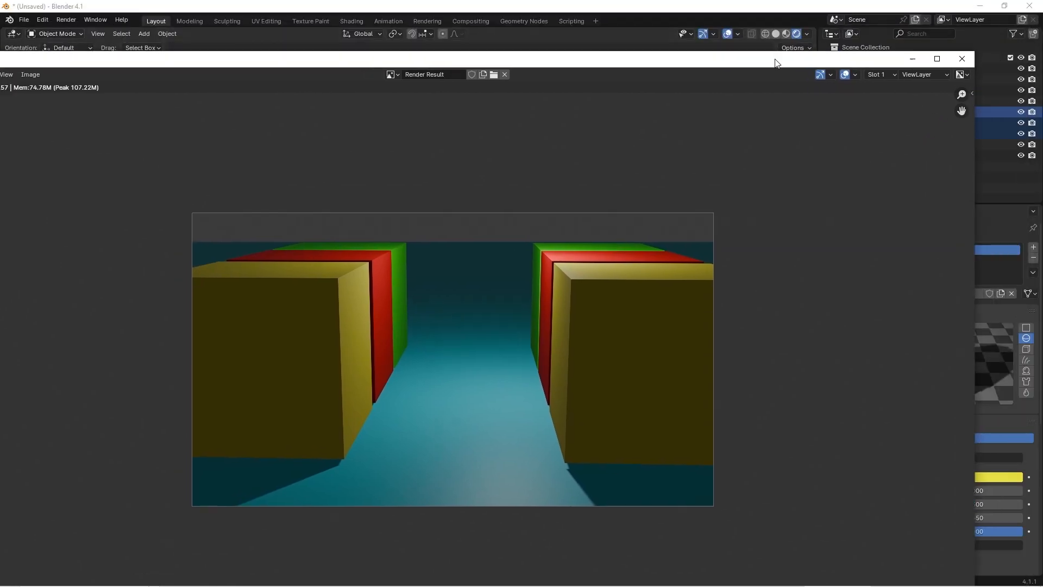
{"action": "left_click", "coordinate": [960, 60]}
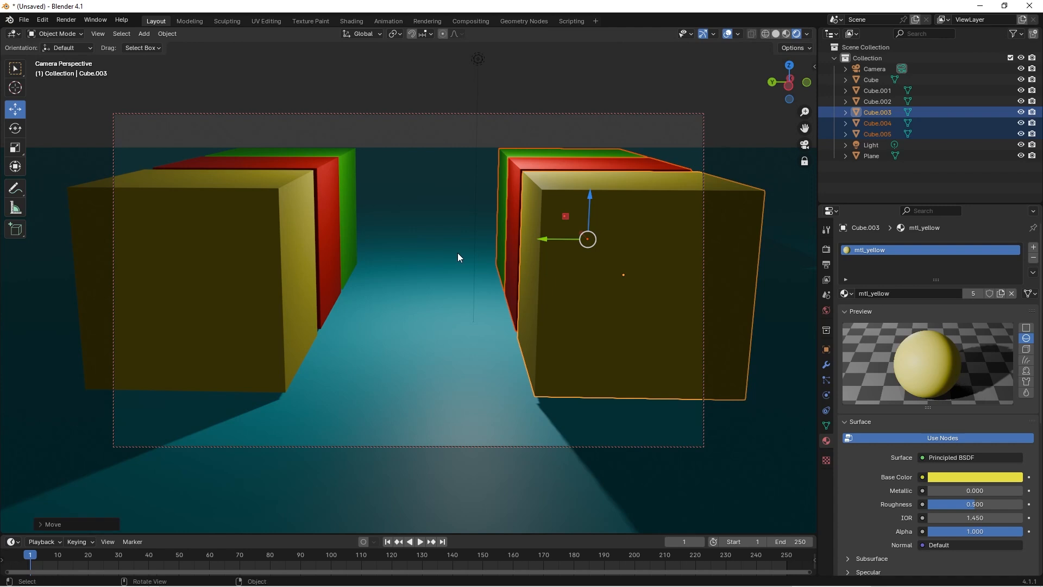
Step: Pull the camera back so both rows fit in the frame, render the image again and close the result
{"action": "scroll", "coordinate": [461, 253], "scroll_direction": "down", "scroll_amount": 4}
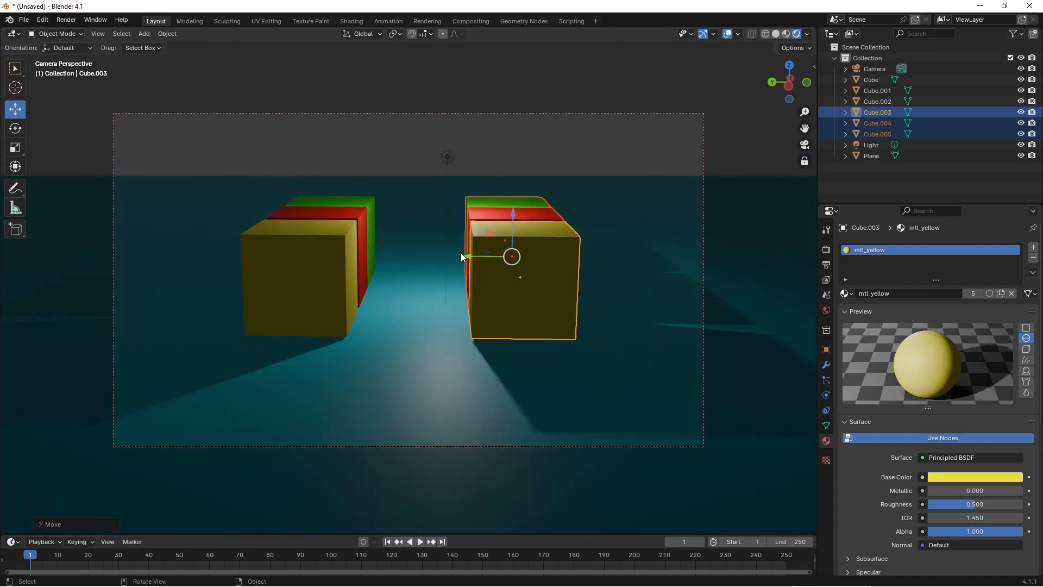
{"action": "left_click", "coordinate": [66, 20]}
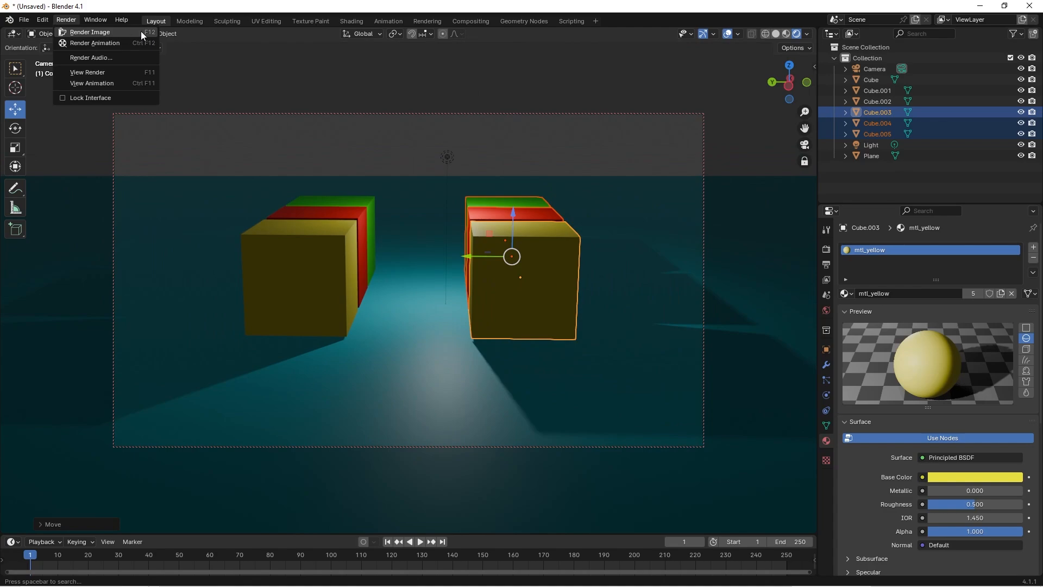
{"action": "left_click", "coordinate": [125, 32]}
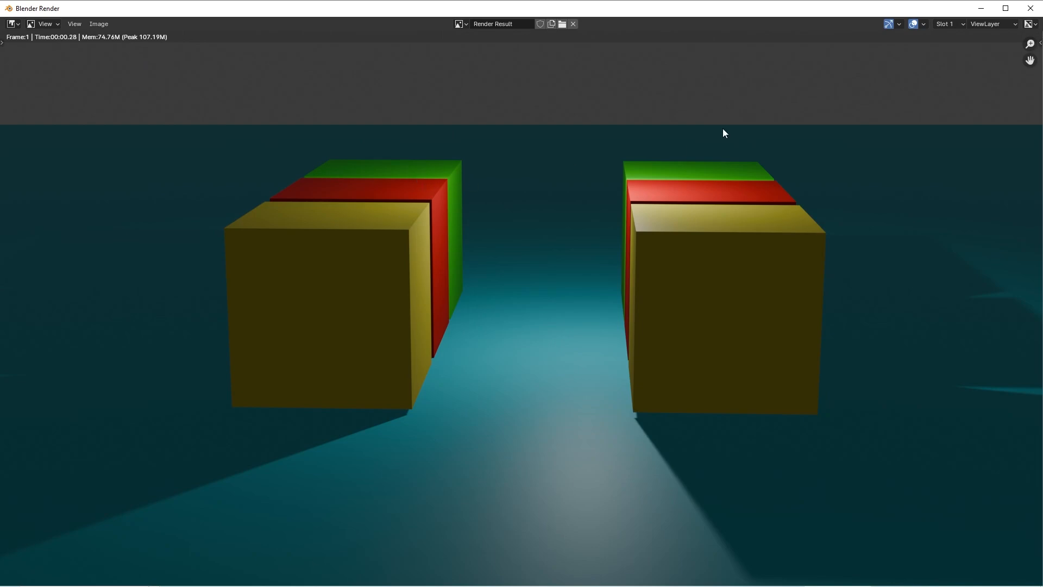
{"action": "left_click", "coordinate": [1030, 8]}
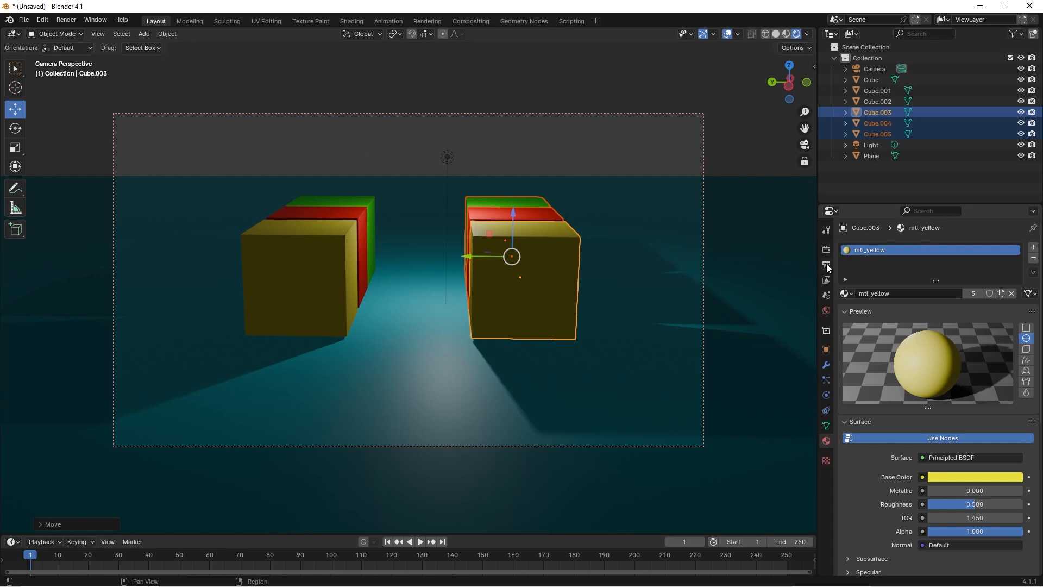
Step: Look over the output format settings, and set the camera's focal length to 12 mm
{"action": "left_click", "coordinate": [827, 264]}
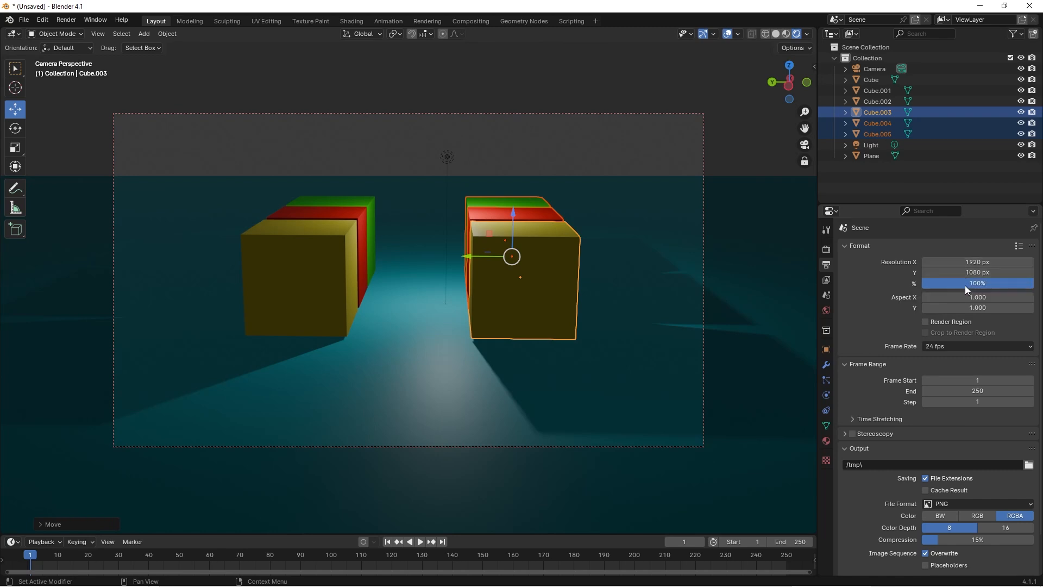
{"action": "scroll", "coordinate": [895, 317], "scroll_direction": "down", "scroll_amount": 2}
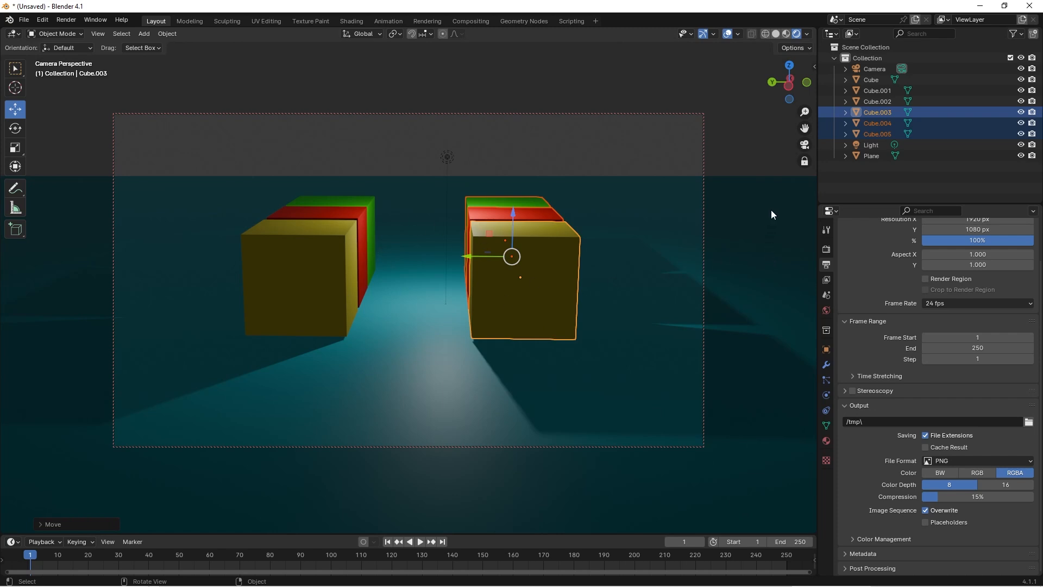
{"action": "left_click", "coordinate": [869, 69]}
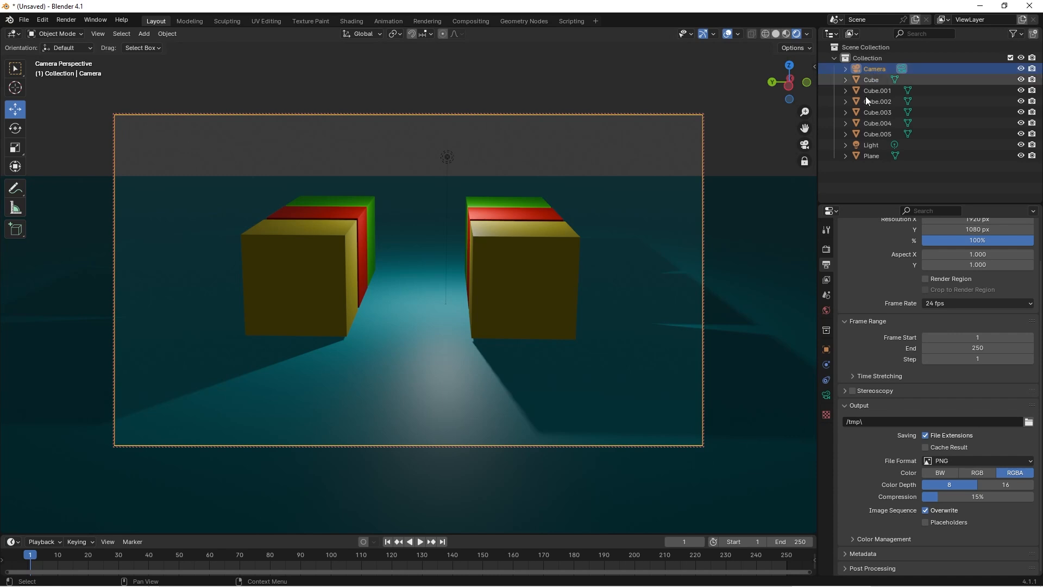
{"action": "left_click", "coordinate": [826, 396]}
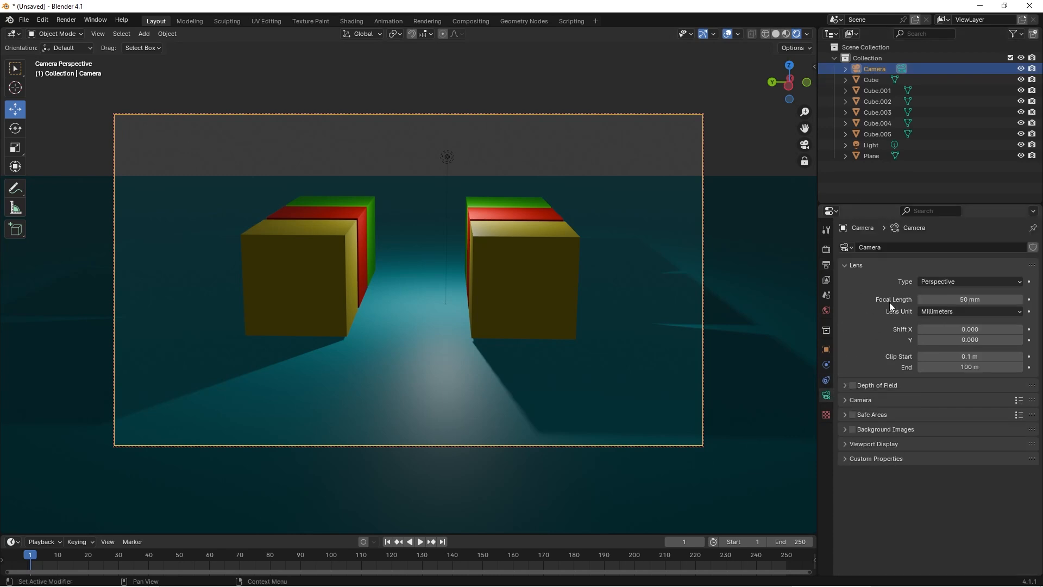
{"action": "left_click", "coordinate": [965, 300]}
{"action": "left_click_drag", "start_coordinate": [954, 298], "coordinate": [914, 299]}
{"action": "type", "text": "12"}
{"action": "key", "text": "Return"}
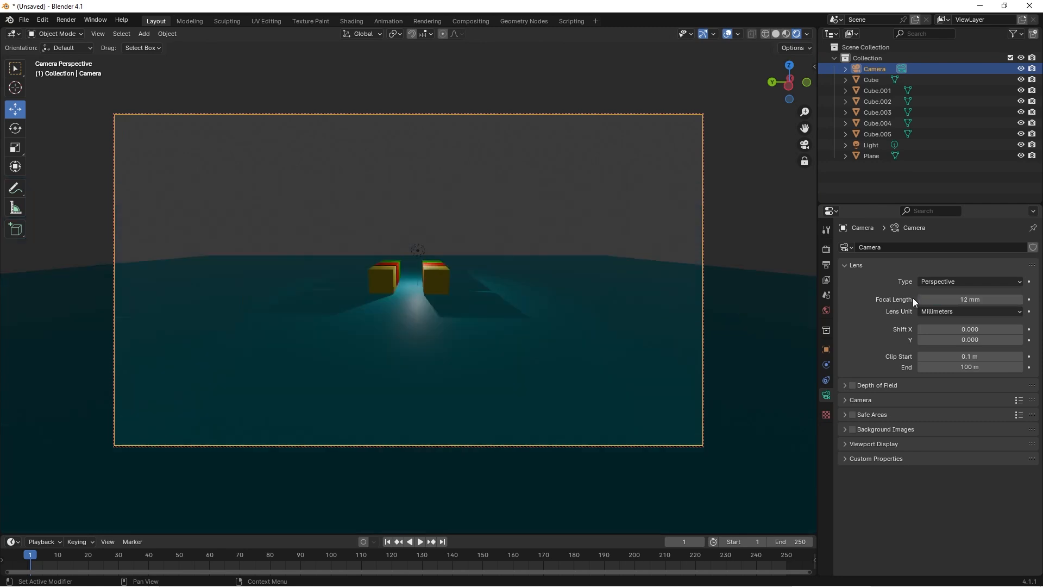
Step: Move the wide-angle camera close to the cubes and tilt it to look slightly down between the two rows
{"action": "scroll", "coordinate": [462, 325], "scroll_direction": "up", "scroll_amount": 8}
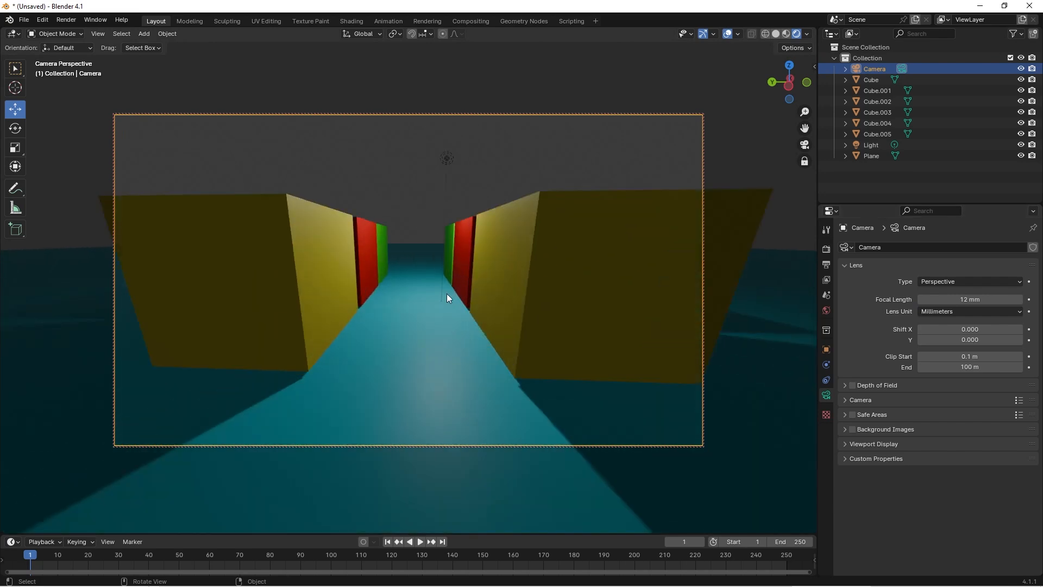
{"action": "mouse_move", "coordinate": [446, 293]}
{"action": "middle_mouse_down"}
{"action": "mouse_move", "coordinate": [529, 326]}
{"action": "mouse_move", "coordinate": [465, 329]}
{"action": "mouse_move", "coordinate": [389, 309]}
{"action": "mouse_move", "coordinate": [406, 292]}
{"action": "mouse_move", "coordinate": [463, 284]}
{"action": "middle_mouse_up"}
{"action": "middle_click_drag", "start_coordinate": [438, 283], "coordinate": [448, 304]}
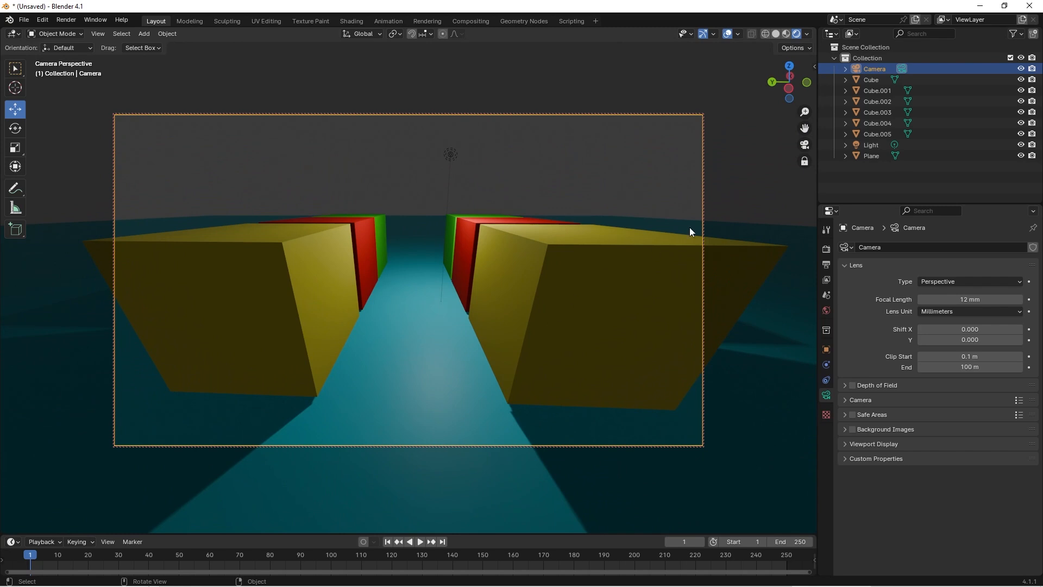
Step: Leave the camera view and examine the camera's position relative to the two rows of cubes from several sides
{"action": "left_click", "coordinate": [803, 145]}
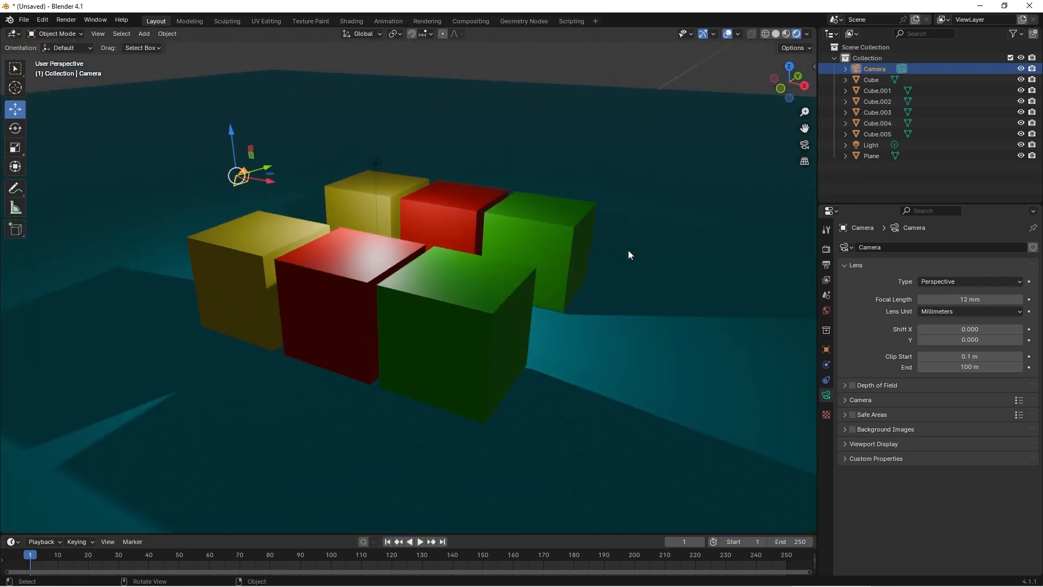
{"action": "middle_click_drag", "start_coordinate": [500, 278], "coordinate": [463, 280]}
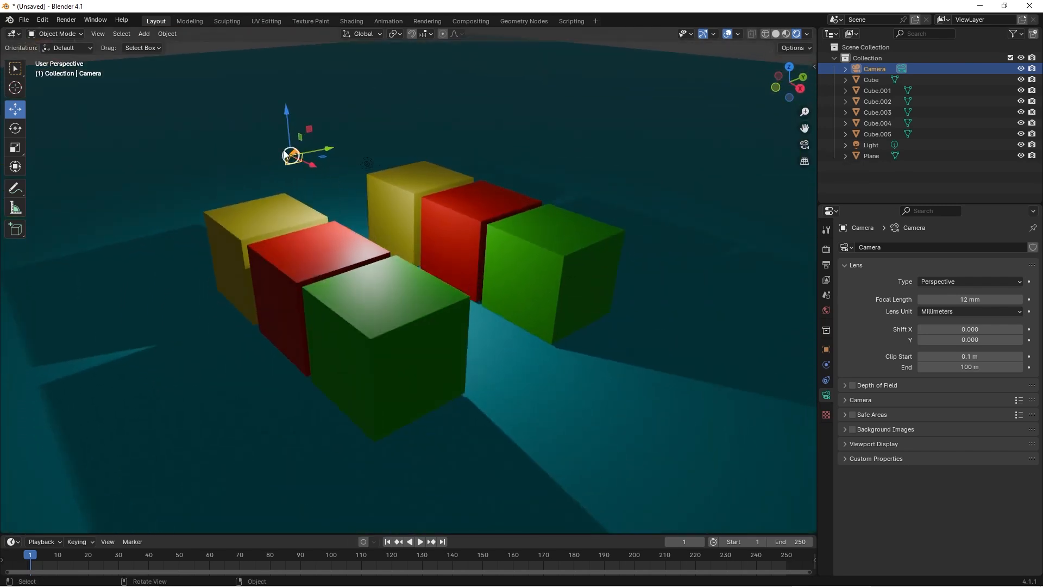
{"action": "middle_click_drag", "start_coordinate": [322, 205], "coordinate": [431, 211]}
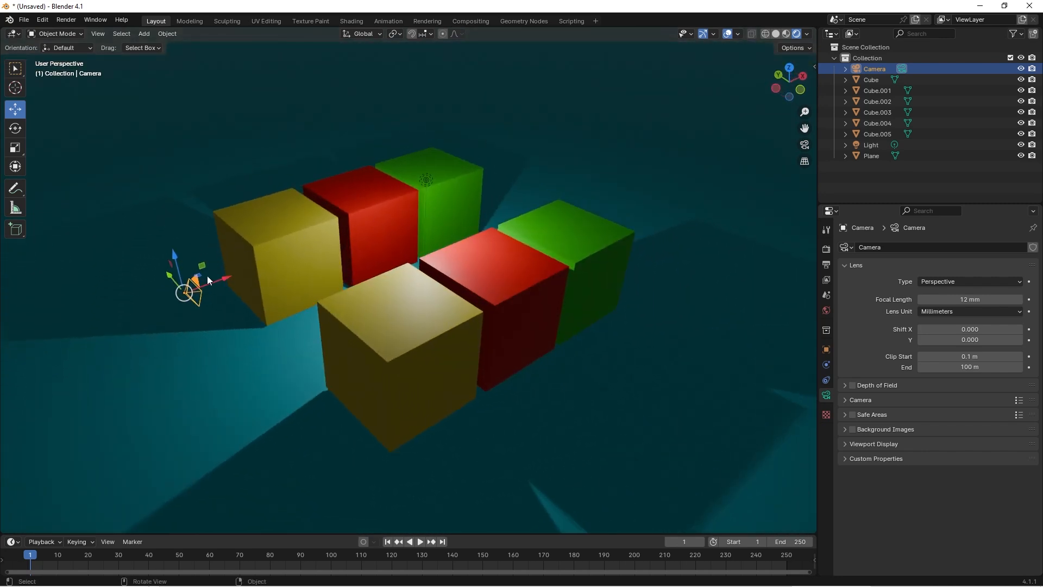
Step: Return to the camera view, set the focal length to 50 mm and pull the camera back until both cube rows fit
{"action": "left_click", "coordinate": [805, 145]}
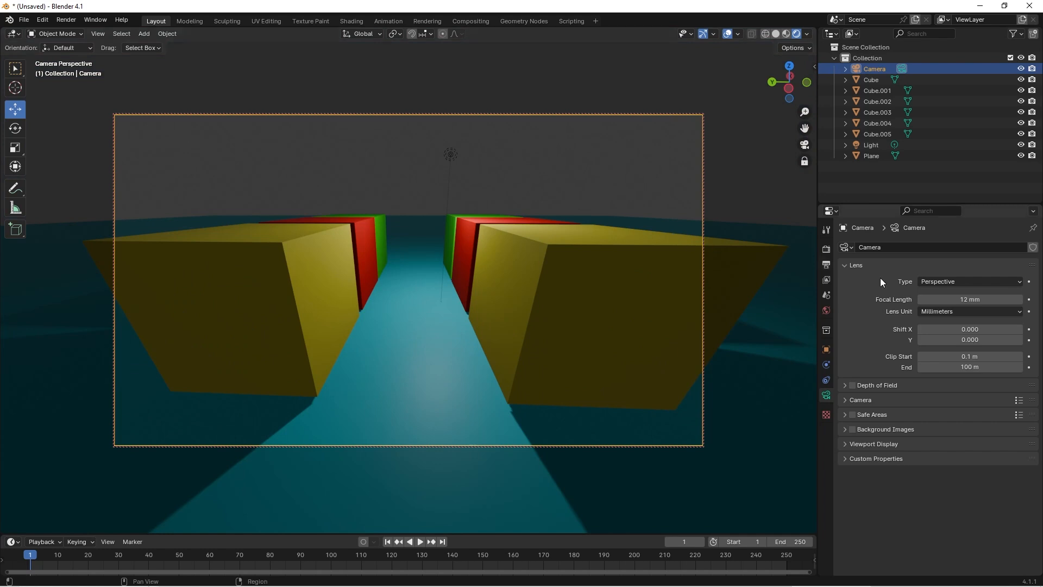
{"action": "left_click", "coordinate": [977, 299]}
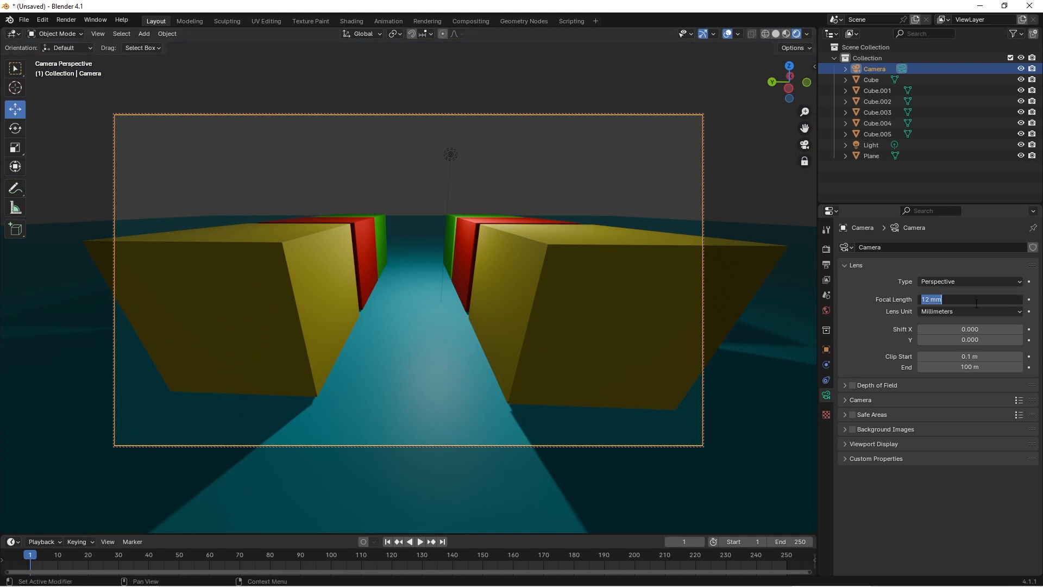
{"action": "type", "text": "50"}
{"action": "key", "text": "Return"}
{"action": "scroll", "coordinate": [555, 302], "scroll_direction": "down", "scroll_amount": 10}
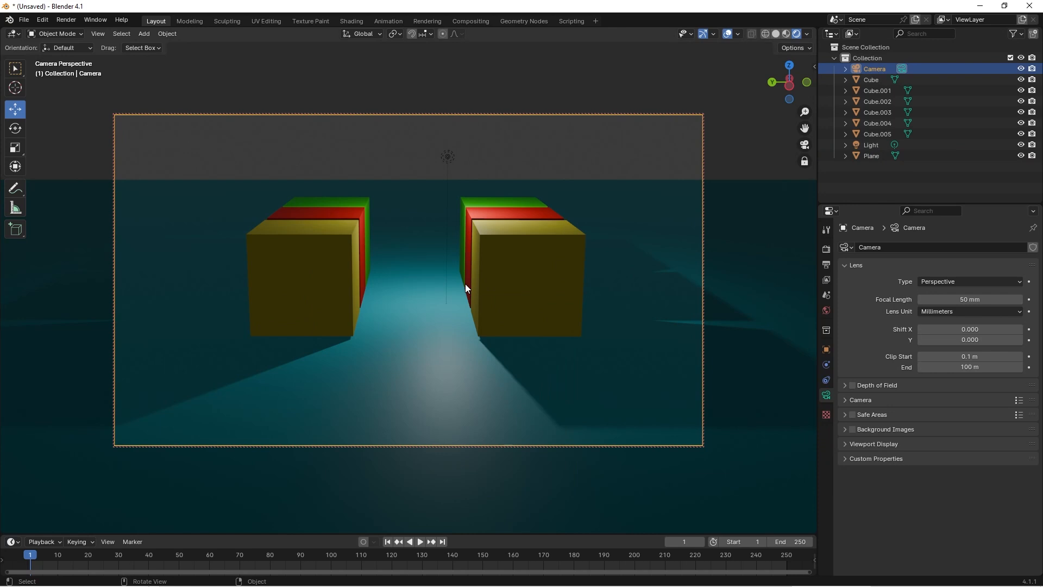
Step: Rename the camera object to Cam_wide in its object properties
{"action": "left_click", "coordinate": [826, 350]}
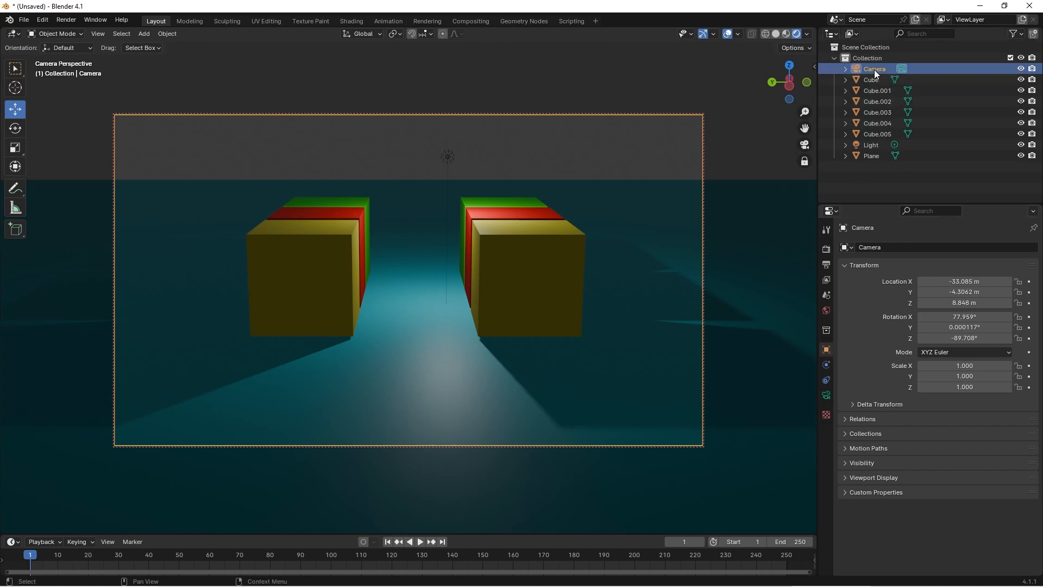
{"action": "left_click", "coordinate": [891, 248]}
{"action": "type", "text": "Cam_wide"}
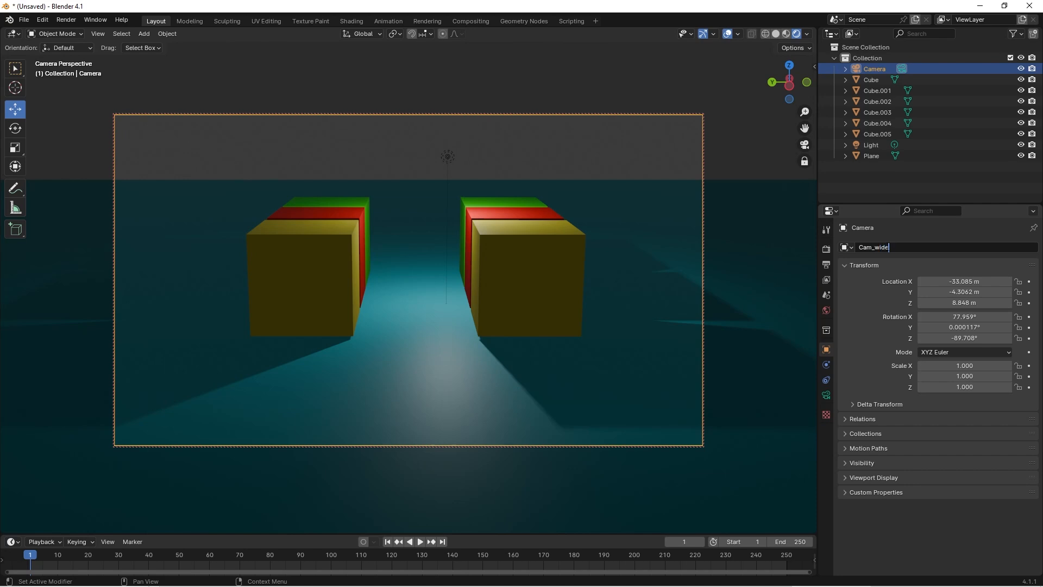
{"action": "key", "text": "Return"}
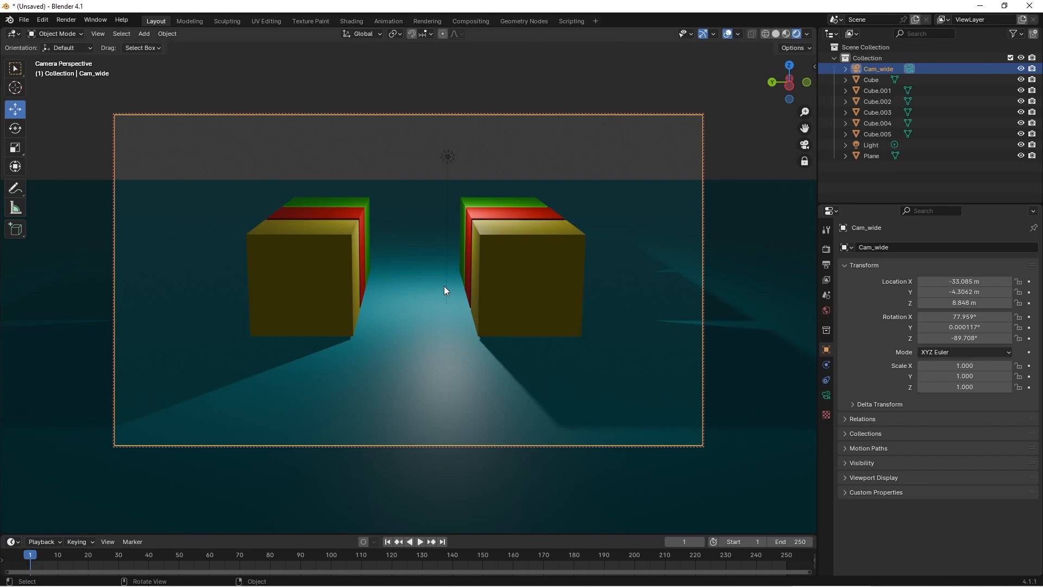
Step: Lock the location, rotation and scale of Cam_wide on the X, Y and Z axes
{"action": "left_click", "coordinate": [1018, 281]}
{"action": "left_click", "coordinate": [1018, 291]}
{"action": "left_click", "coordinate": [1019, 303]}
{"action": "left_click", "coordinate": [1019, 317]}
{"action": "left_click", "coordinate": [1019, 327]}
{"action": "left_click", "coordinate": [1020, 338]}
{"action": "left_click", "coordinate": [1021, 366]}
{"action": "left_click", "coordinate": [1019, 377]}
{"action": "left_click", "coordinate": [1019, 387]}
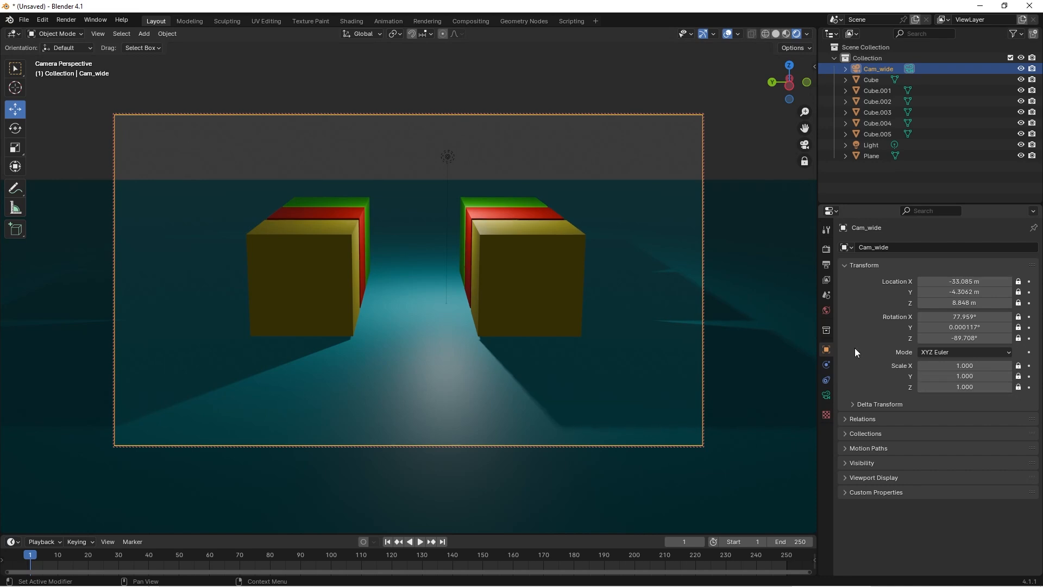
Step: Try moving the locked camera, unlock its location and rotation, nudge it, undo the move and lock both again
{"action": "middle_click_drag", "start_coordinate": [509, 369], "coordinate": [484, 327]}
{"action": "left_click_drag", "start_coordinate": [1019, 282], "coordinate": [1019, 346]}
{"action": "mouse_move", "coordinate": [647, 310]}
{"action": "middle_mouse_down"}
{"action": "mouse_move", "coordinate": [624, 316]}
{"action": "mouse_move", "coordinate": [670, 309]}
{"action": "mouse_move", "coordinate": [636, 310]}
{"action": "mouse_move", "coordinate": [654, 320]}
{"action": "mouse_move", "coordinate": [661, 310]}
{"action": "middle_mouse_up"}
{"action": "key", "text": "ctrl+z"}
{"action": "left_click_drag", "start_coordinate": [1019, 281], "coordinate": [1018, 338]}
Step: Test the locked camera view, examine the scene from other sides outside it, and return to the camera view
{"action": "middle_click_drag", "start_coordinate": [640, 334], "coordinate": [455, 351]}
{"action": "middle_click_drag", "start_coordinate": [451, 353], "coordinate": [671, 341]}
{"action": "left_click", "coordinate": [804, 144]}
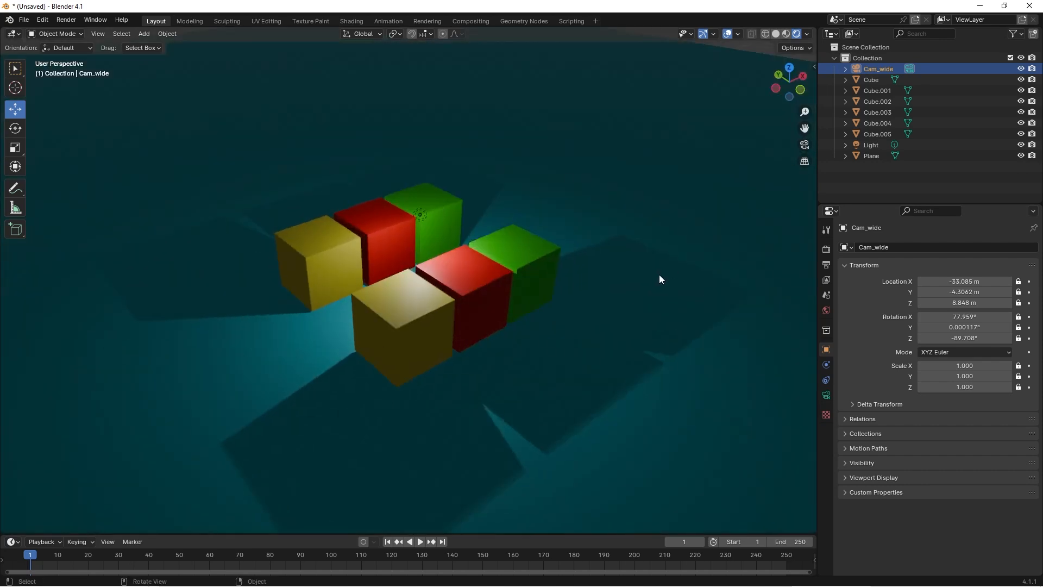
{"action": "middle_click_drag", "start_coordinate": [660, 274], "coordinate": [447, 226]}
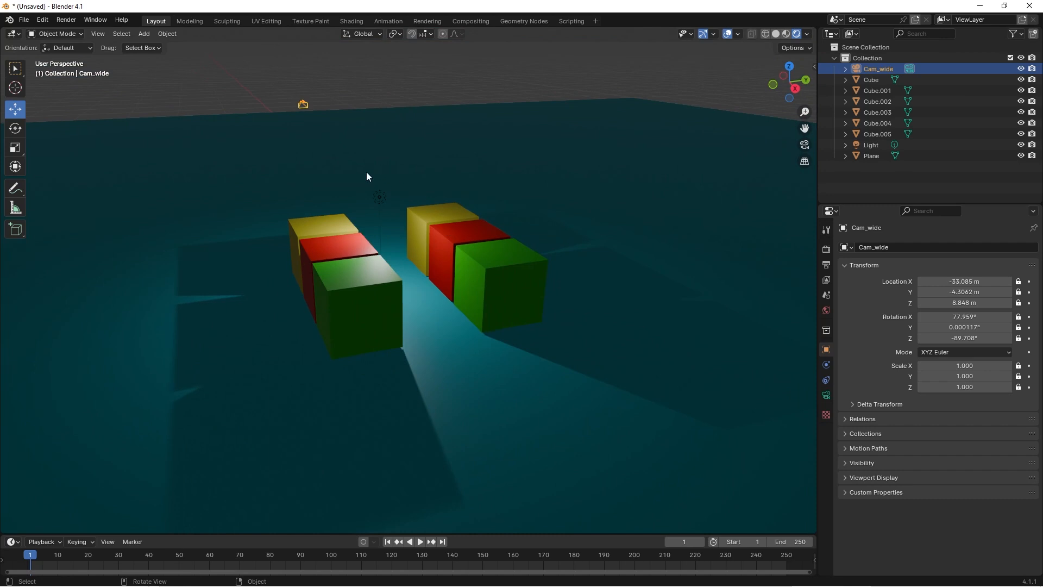
{"action": "middle_click_drag", "start_coordinate": [314, 158], "coordinate": [518, 169]}
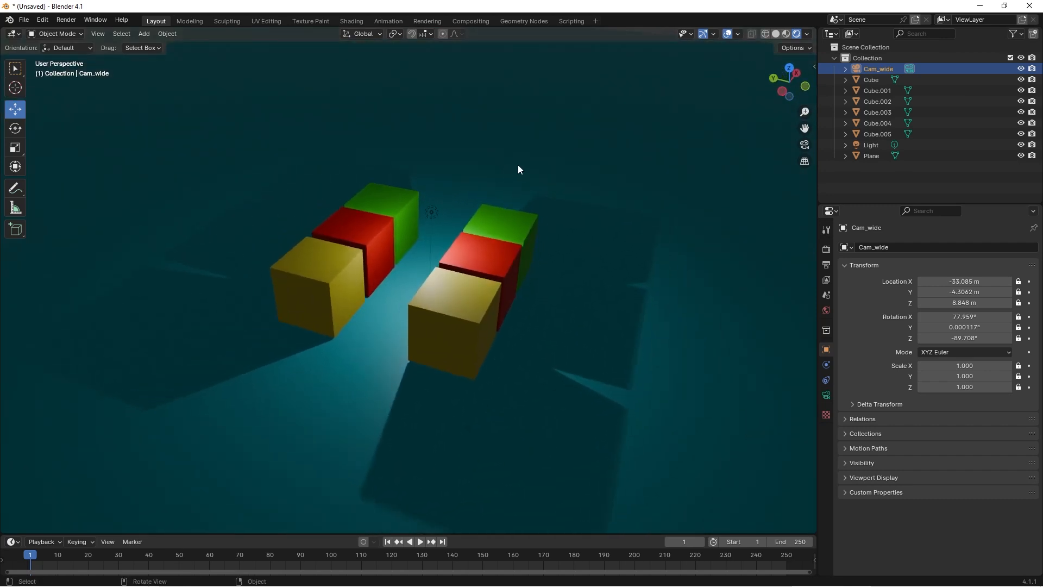
{"action": "left_click", "coordinate": [805, 145]}
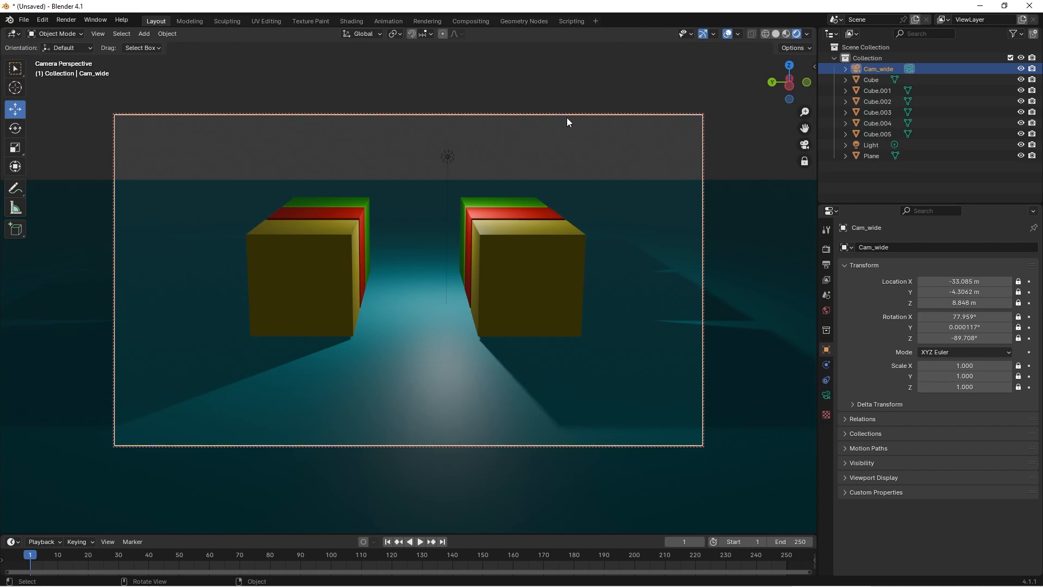
Step: Add a second camera to the scene and rename it Cam_fish
{"action": "left_click", "coordinate": [144, 34]}
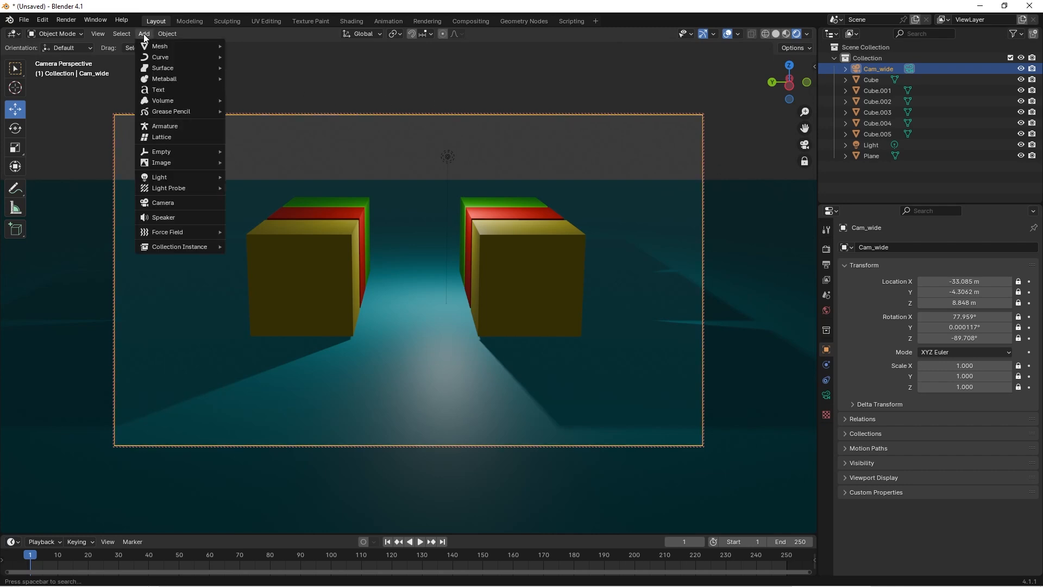
{"action": "left_click", "coordinate": [169, 206]}
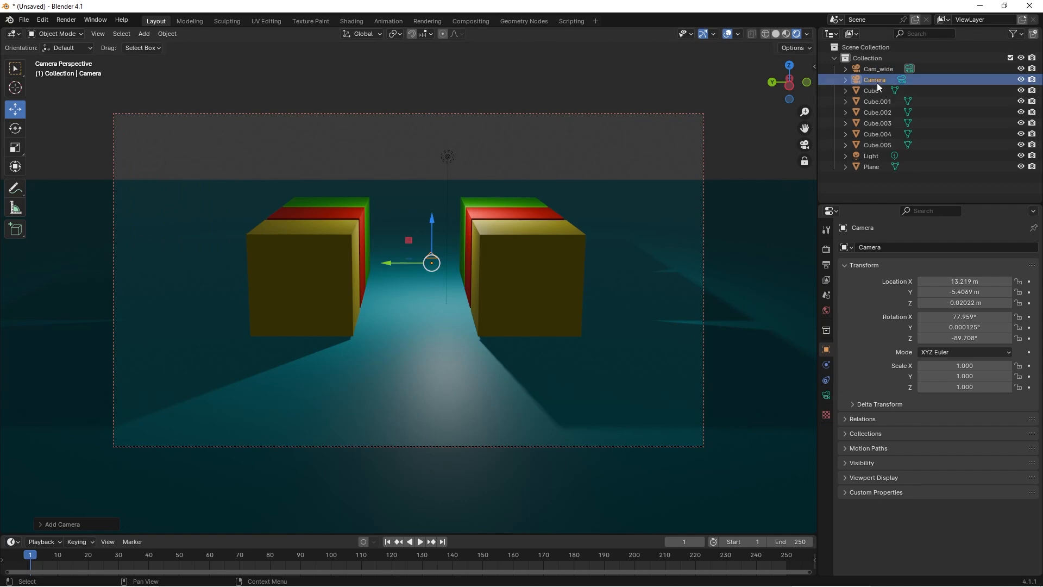
{"action": "left_click", "coordinate": [888, 248]}
{"action": "left_click_drag", "start_coordinate": [873, 251], "coordinate": [885, 249]}
{"action": "type", "text": "_"}
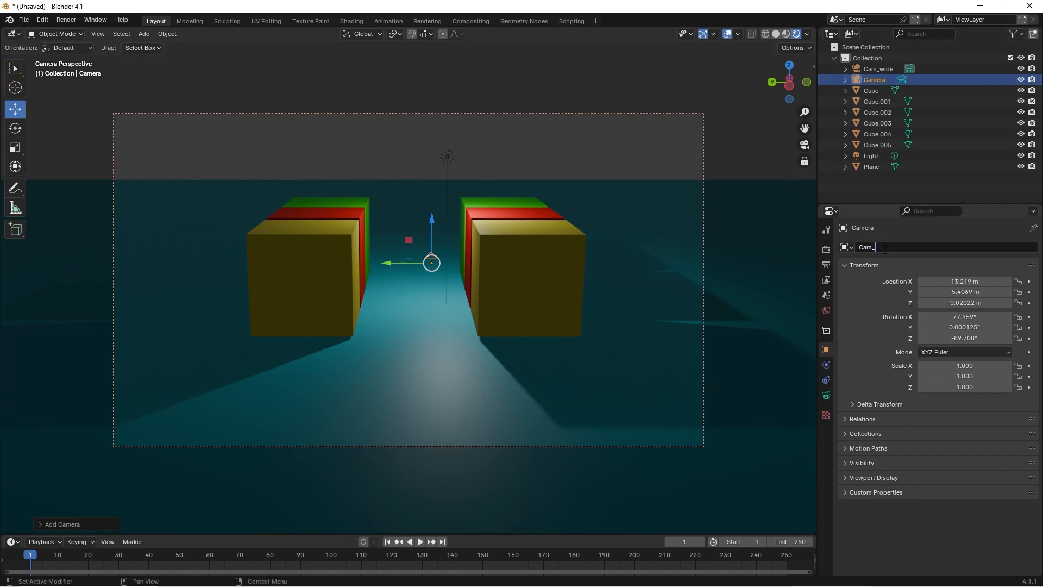
{"action": "type", "text": "fish"}
{"action": "key", "text": "Return"}
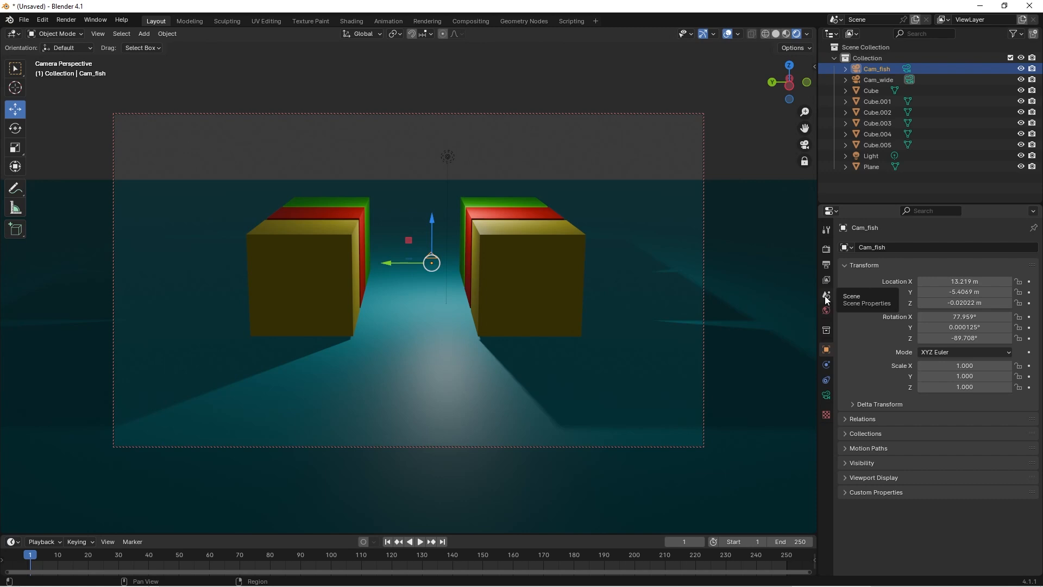
Step: Replace Cam_wide with Cam_fish as the scene's active camera
{"action": "left_click", "coordinate": [826, 296]}
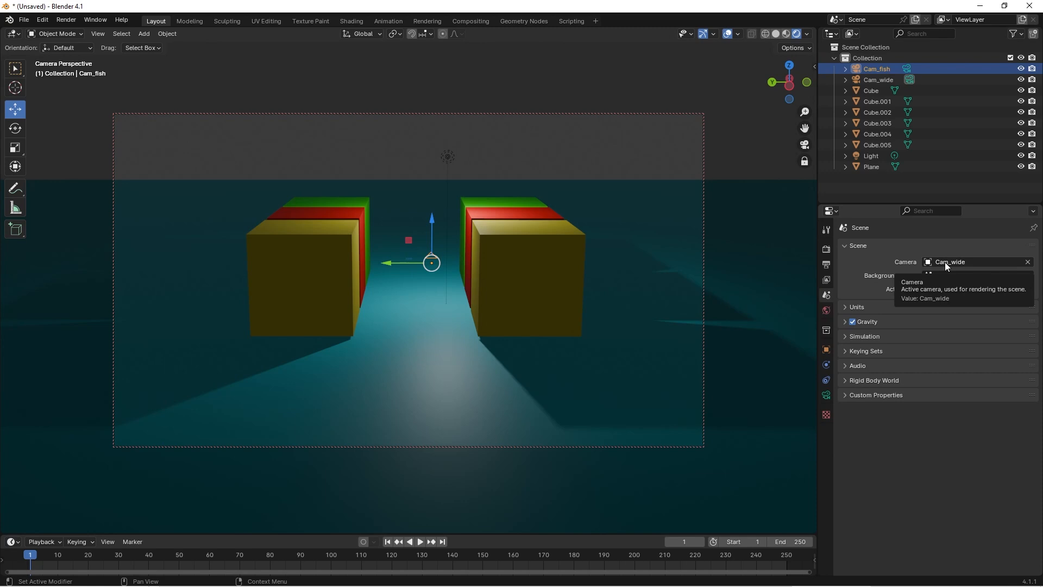
{"action": "left_click", "coordinate": [1027, 263]}
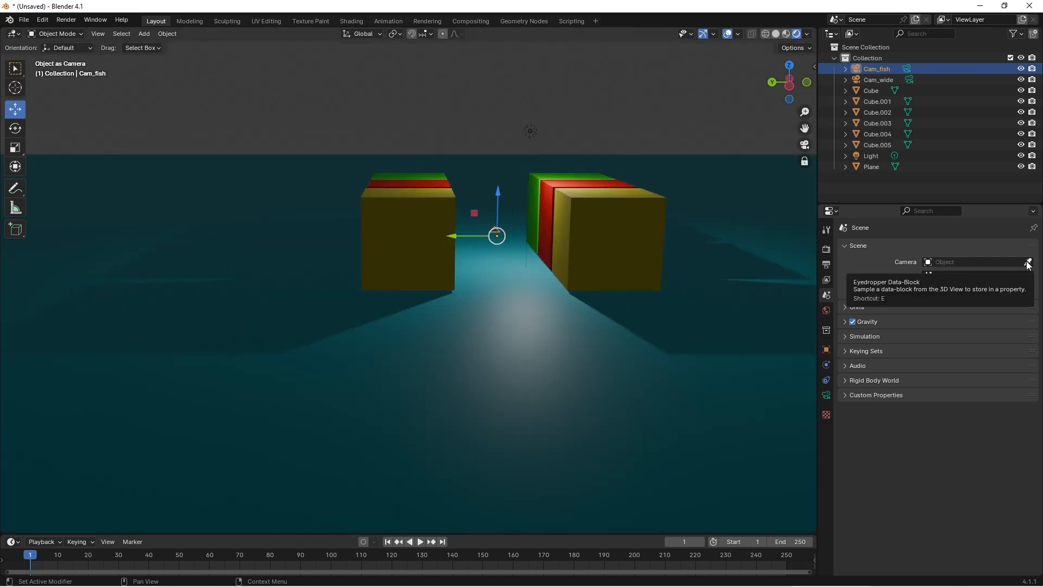
{"action": "left_click", "coordinate": [1027, 263]}
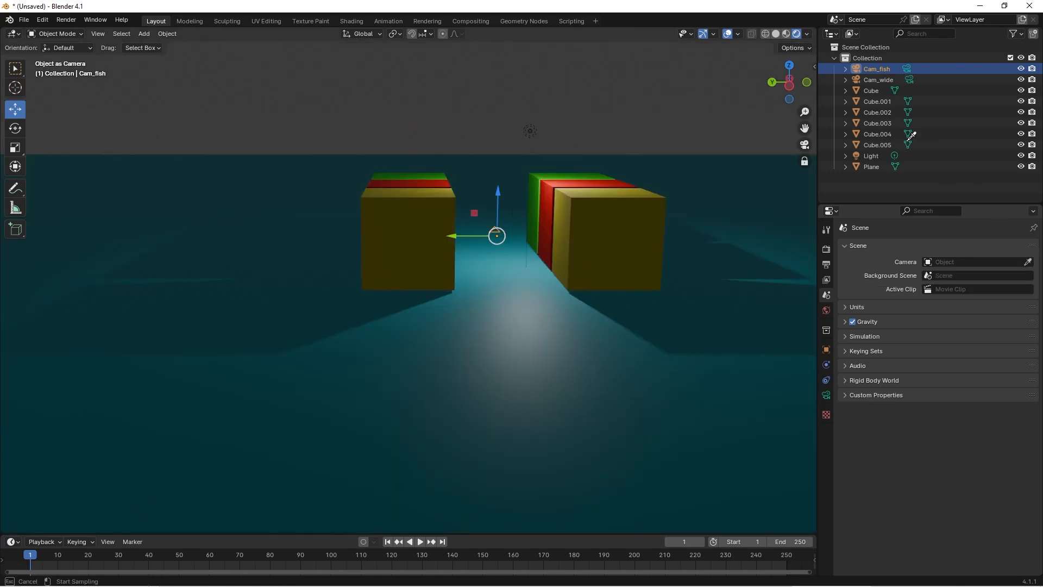
{"action": "left_click", "coordinate": [875, 70]}
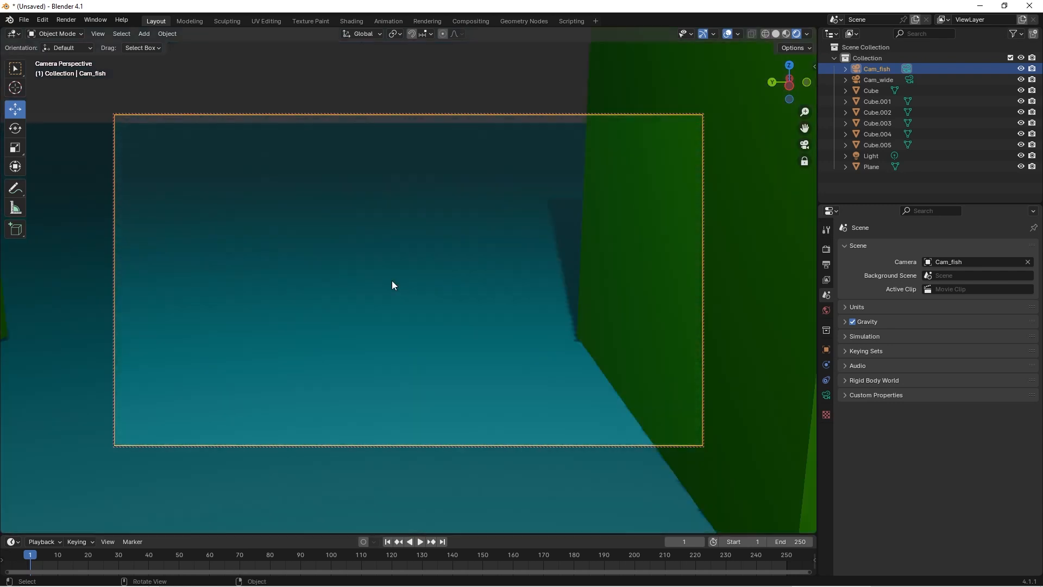
Step: Pull Cam_fish back and shift its view so both rows of cubes fit in the frame
{"action": "scroll", "coordinate": [392, 281], "scroll_direction": "down", "scroll_amount": 2}
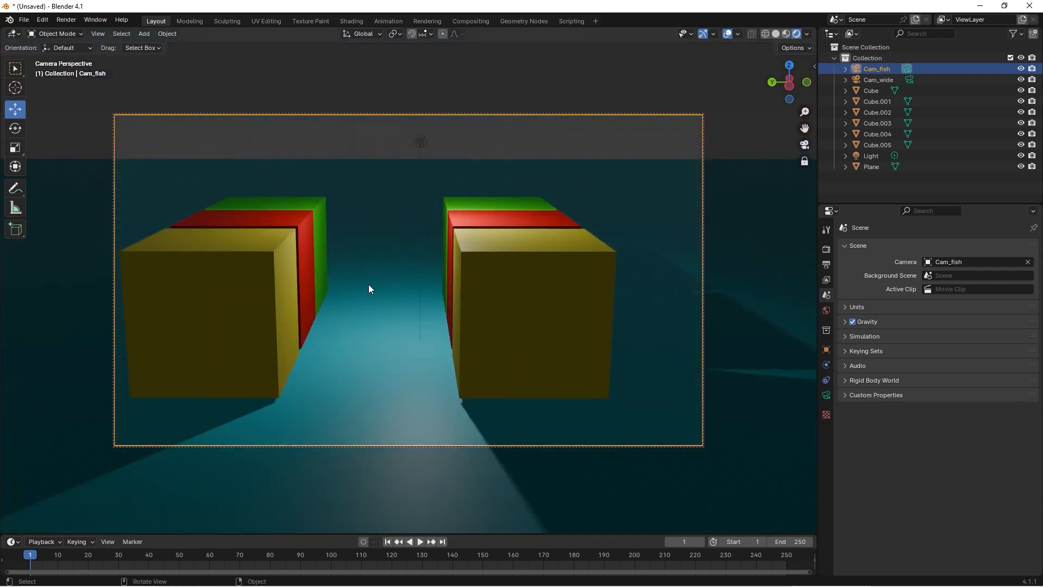
{"action": "mouse_move", "coordinate": [411, 322]}
{"action": "middle_mouse_down"}
{"action": "mouse_move", "coordinate": [423, 320]}
{"action": "mouse_move", "coordinate": [403, 322]}
{"action": "middle_mouse_up"}
{"action": "scroll", "coordinate": [403, 322], "scroll_direction": "down", "scroll_amount": 2}
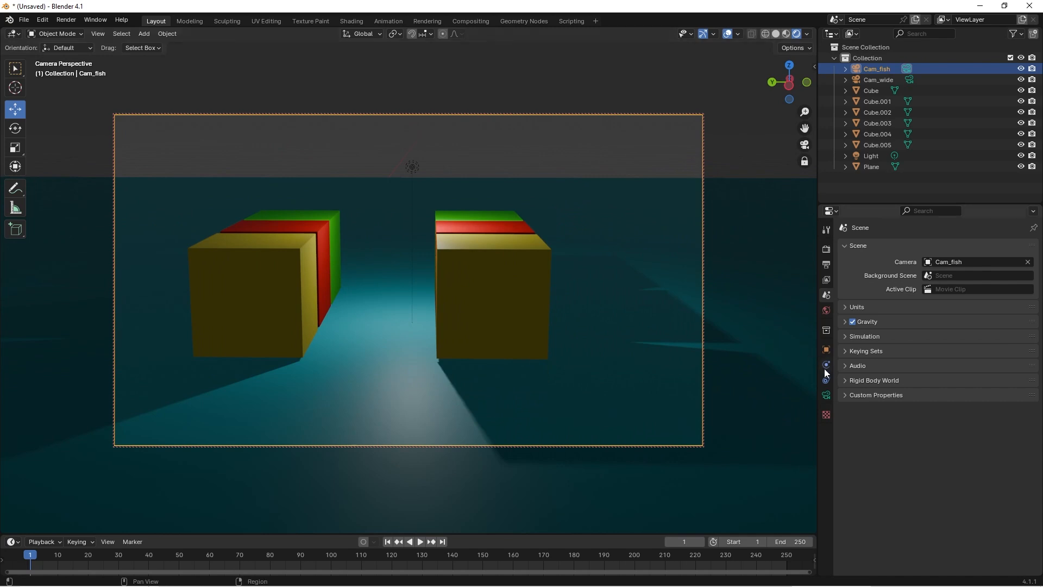
Step: Set the focal length of Cam_fish to 12 mm and move it forward into the corridor between the cube rows
{"action": "left_click", "coordinate": [826, 395]}
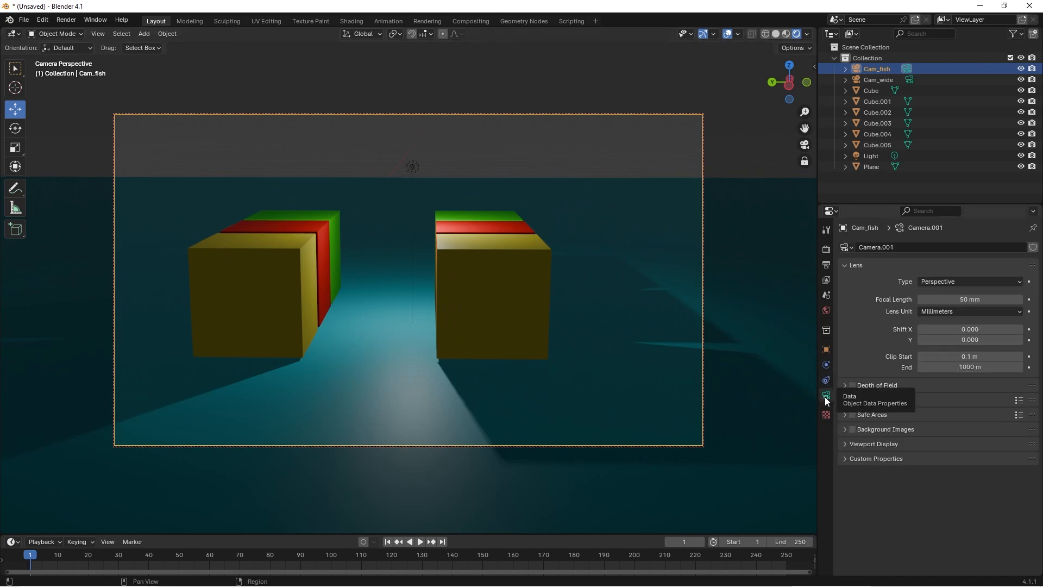
{"action": "left_click", "coordinate": [983, 300]}
{"action": "type", "text": "12"}
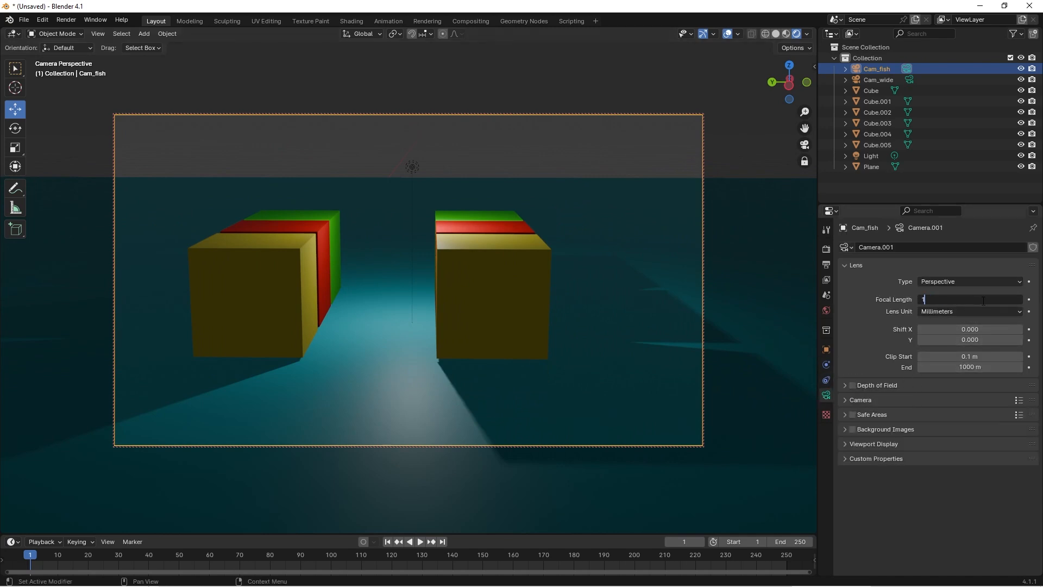
{"action": "key", "text": "Return"}
{"action": "scroll", "coordinate": [413, 322], "scroll_direction": "up", "scroll_amount": 6}
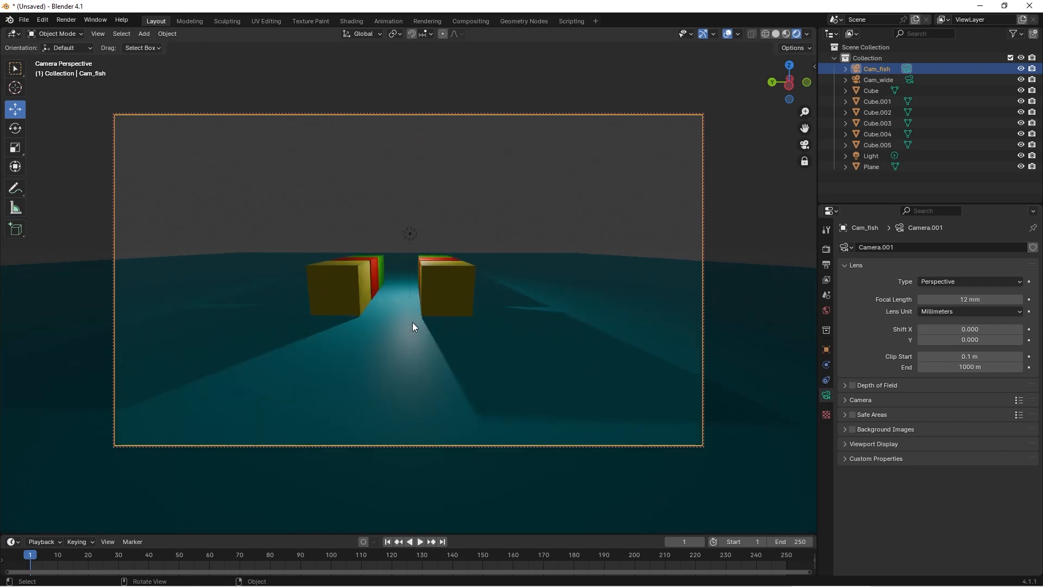
{"action": "middle_click_drag", "start_coordinate": [398, 328], "coordinate": [396, 327]}
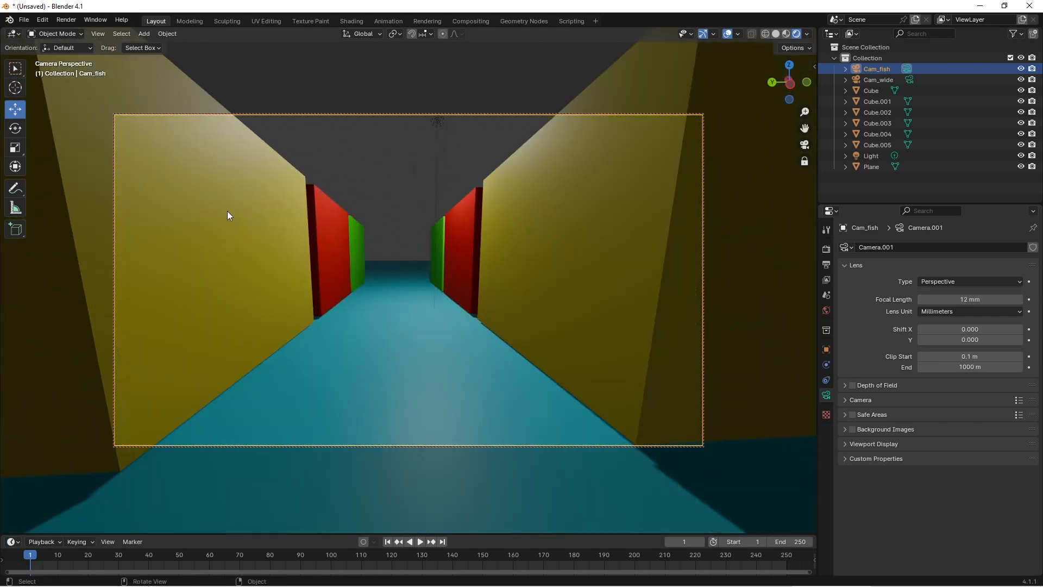
Step: Render an image from Cam_fish and close the result
{"action": "left_click", "coordinate": [66, 20]}
{"action": "left_click", "coordinate": [77, 33]}
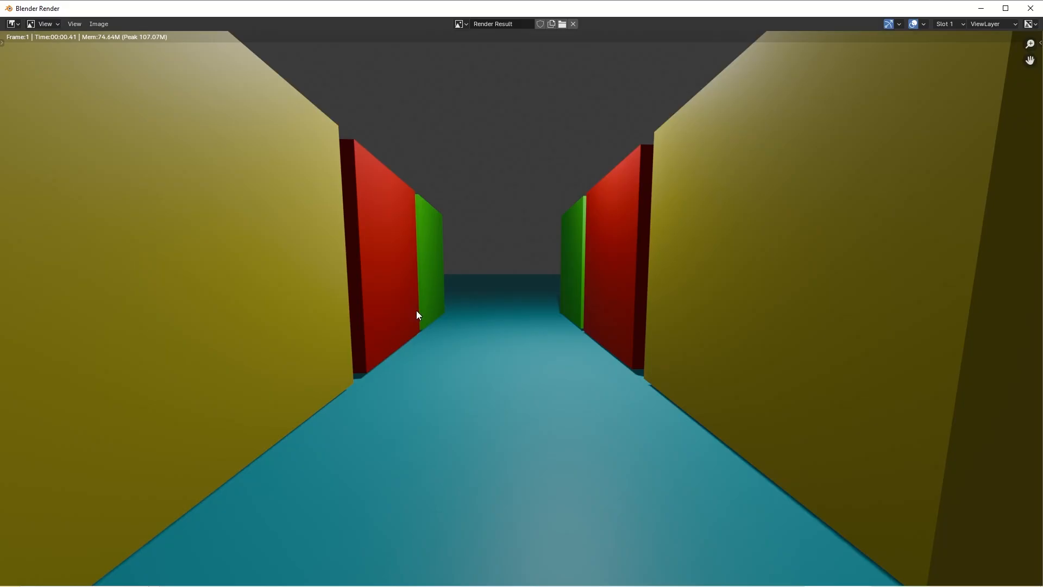
{"action": "key", "text": "Escape"}
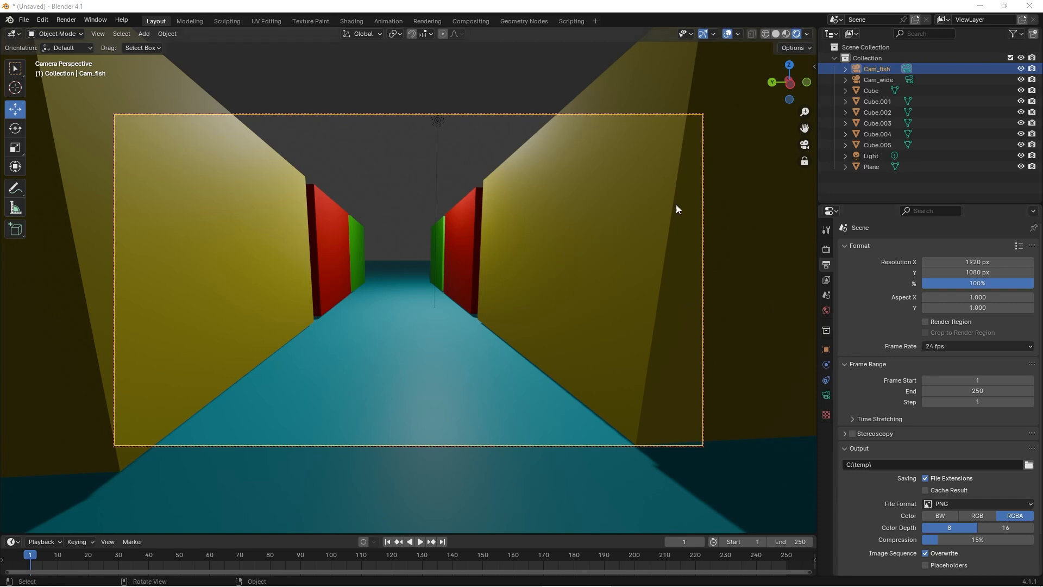
Step: Leave the camera view and look at Cam_fish and the two cube rows from behind and directly above
{"action": "left_click", "coordinate": [804, 146]}
{"action": "middle_click_drag", "start_coordinate": [539, 278], "coordinate": [520, 245]}
{"action": "middle_click_drag", "start_coordinate": [471, 249], "coordinate": [470, 220]}
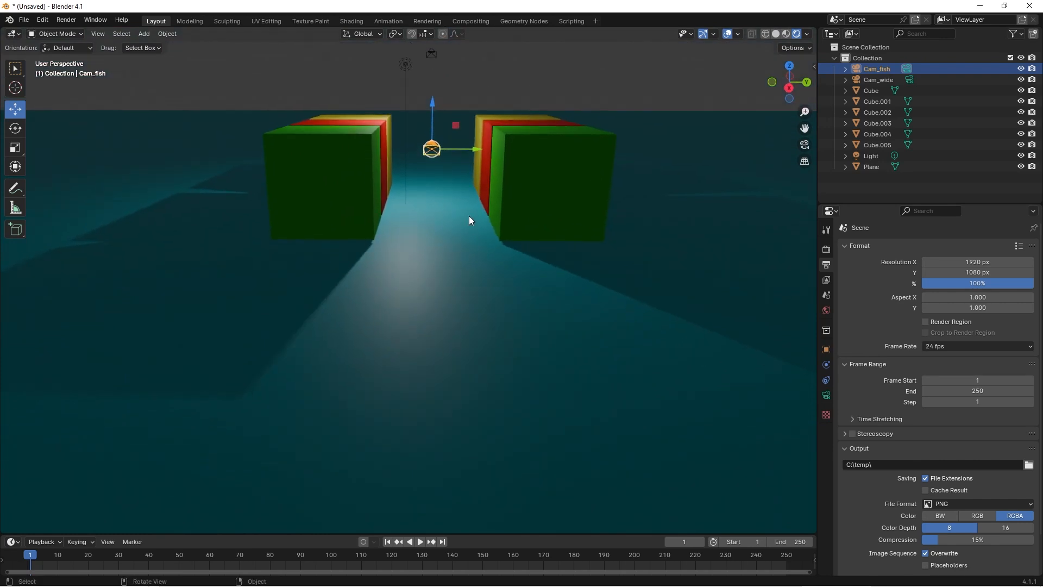
{"action": "left_click", "coordinate": [791, 69]}
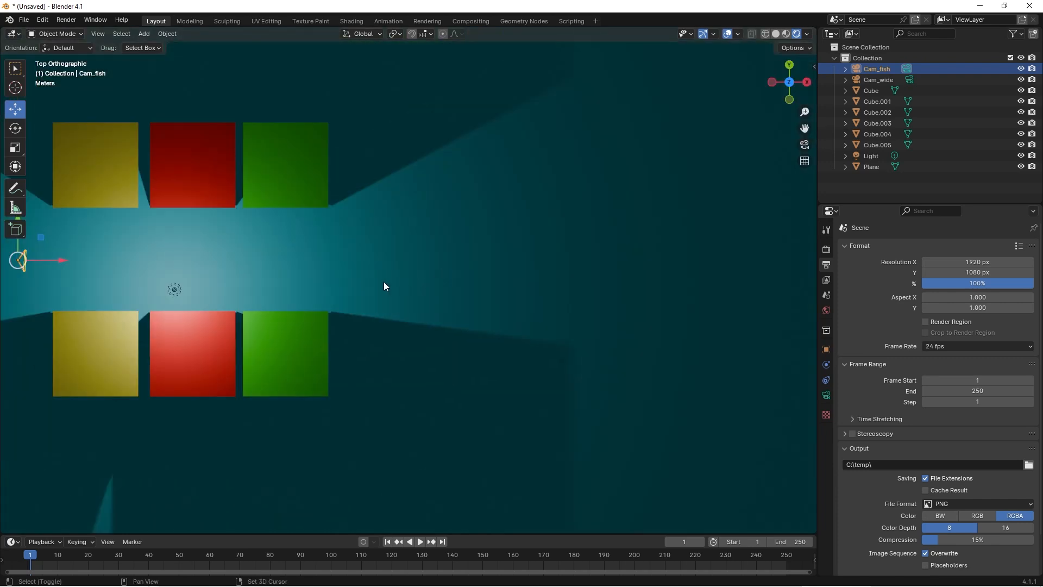